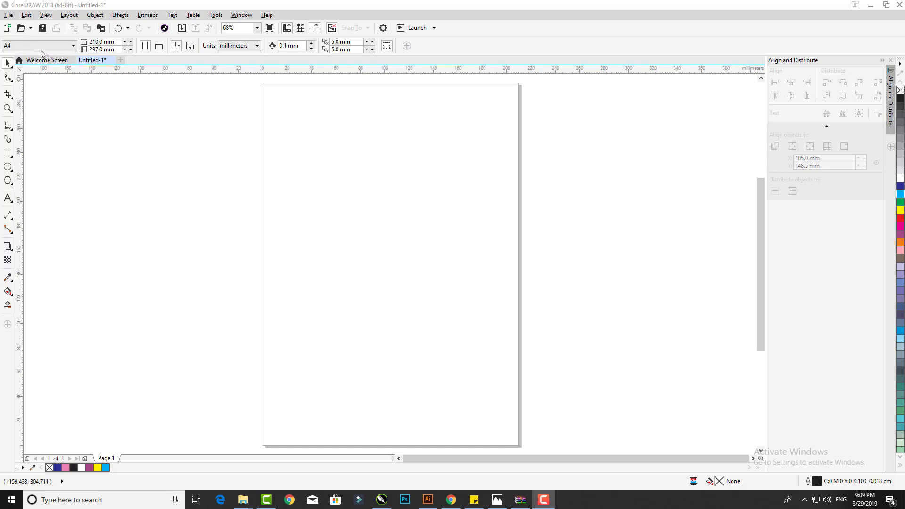
Create a page-sized rectangle and shrink it to about 98 × 114 mm in the page's top-right corner
{"action": "left_click", "coordinate": [40, 46]}
{"action": "left_click", "coordinate": [23, 58]}
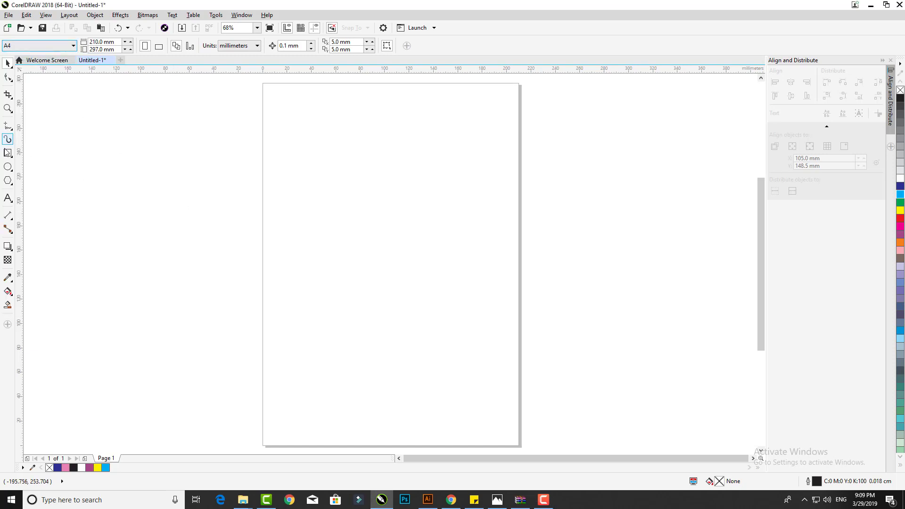
{"action": "double_click", "coordinate": [8, 152]}
{"action": "left_click", "coordinate": [8, 62]}
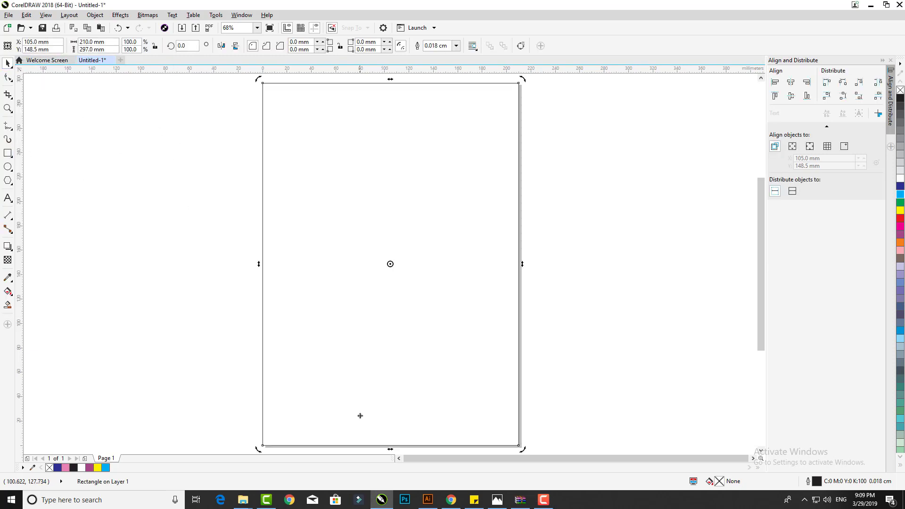
{"action": "left_click_drag", "start_coordinate": [390, 448], "coordinate": [407, 222]}
{"action": "left_click_drag", "start_coordinate": [260, 152], "coordinate": [397, 156]}
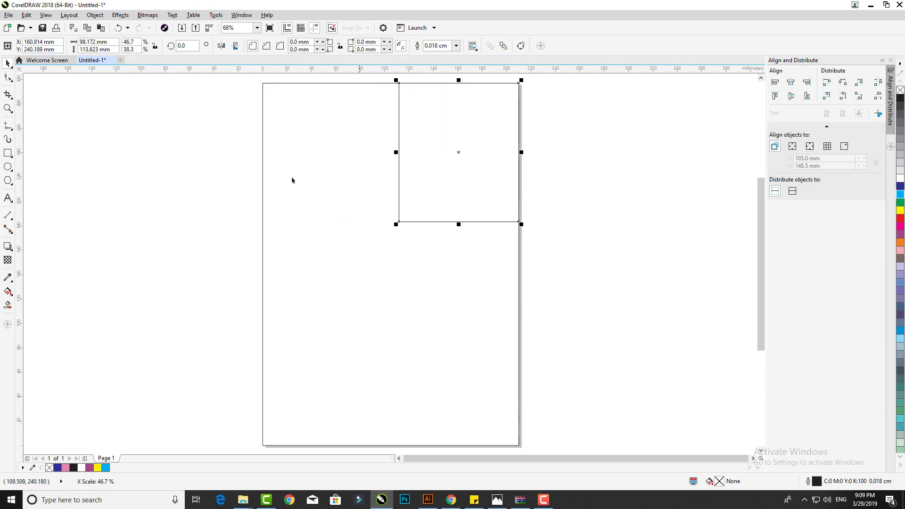
Convert the corner rectangle to curves and delete its lower-left node to make a triangle
{"action": "left_click", "coordinate": [8, 78]}
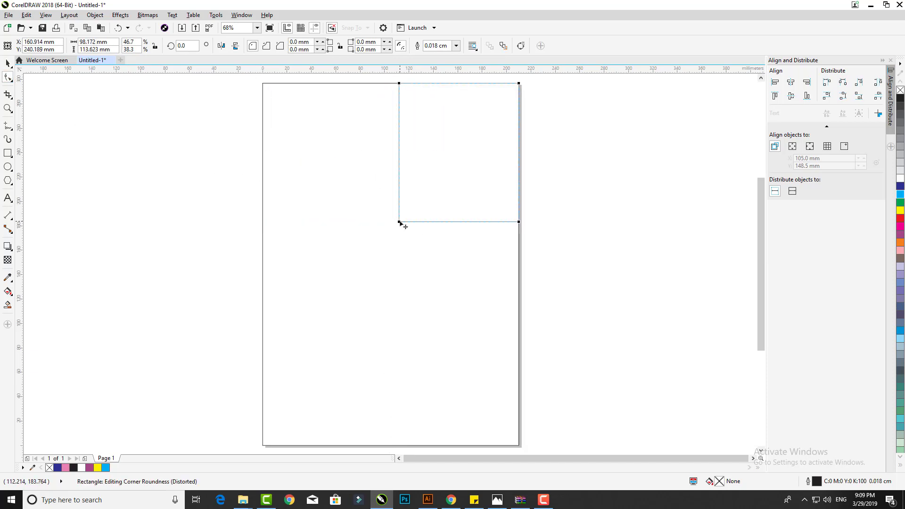
{"action": "left_click_drag", "start_coordinate": [400, 223], "coordinate": [422, 206]}
{"action": "key", "text": "ctrl+z"}
{"action": "left_click", "coordinate": [95, 15]}
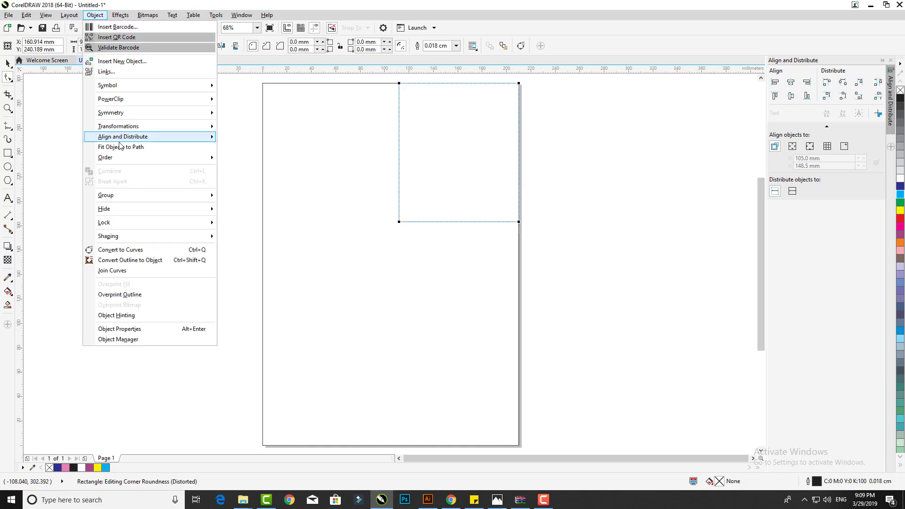
{"action": "left_click", "coordinate": [118, 252]}
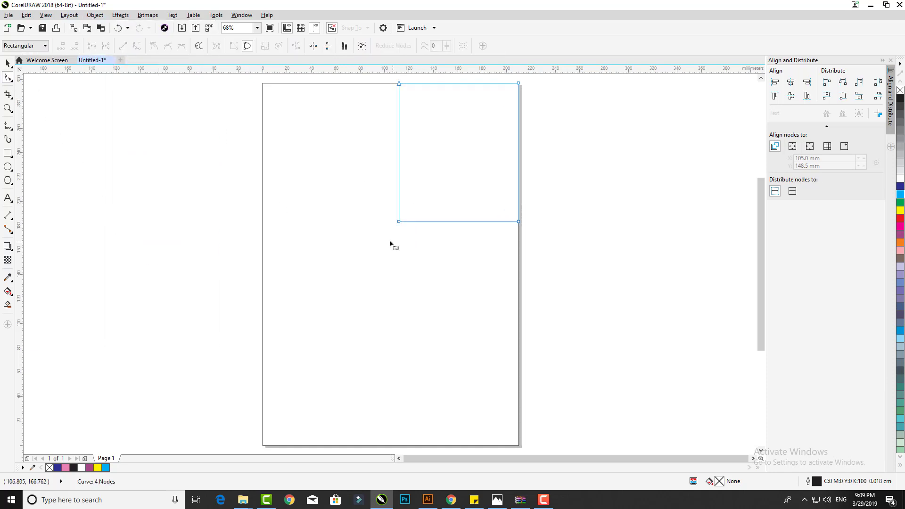
{"action": "left_click", "coordinate": [398, 222]}
{"action": "key", "text": "Delete"}
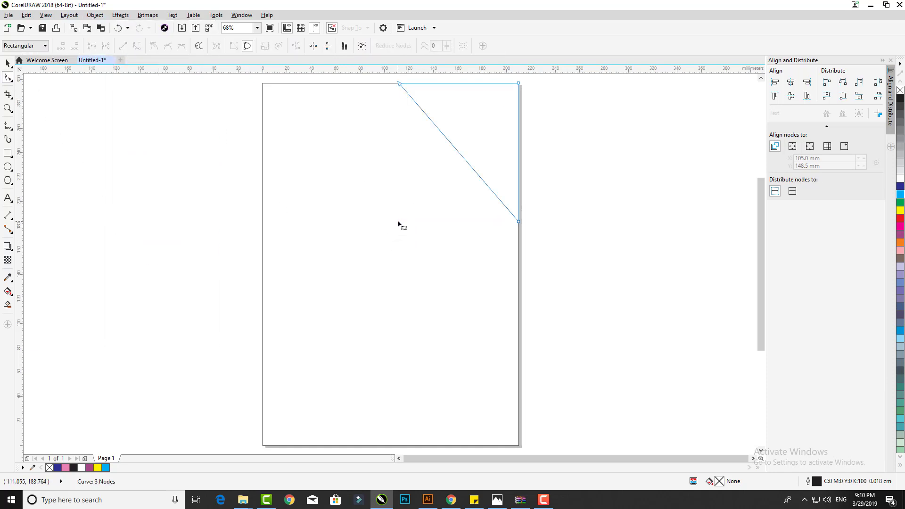
Enlarge the corner triangle to about 119 × 138 mm and fill it with purple (C60 M60 Y0 K0)
{"action": "left_click", "coordinate": [7, 63]}
{"action": "left_click_drag", "start_coordinate": [394, 224], "coordinate": [370, 255]}
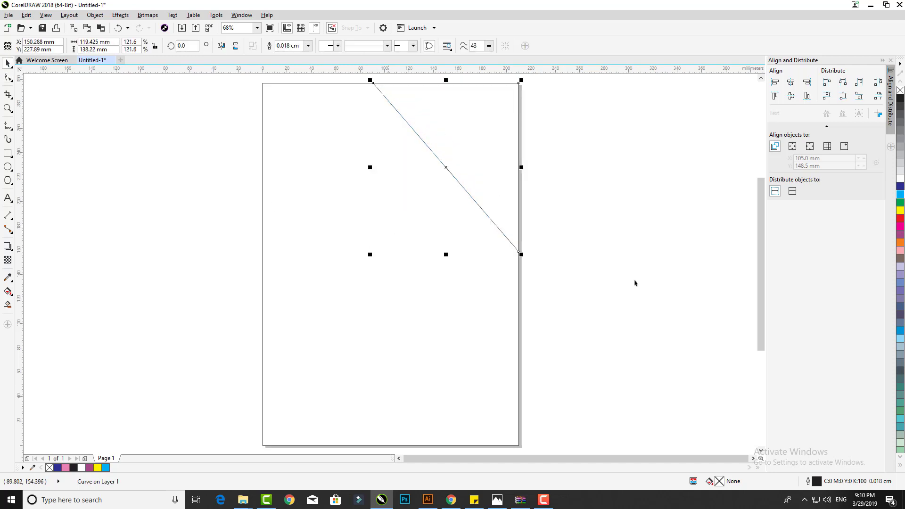
{"action": "left_click", "coordinate": [901, 467]}
{"action": "left_click", "coordinate": [875, 284]}
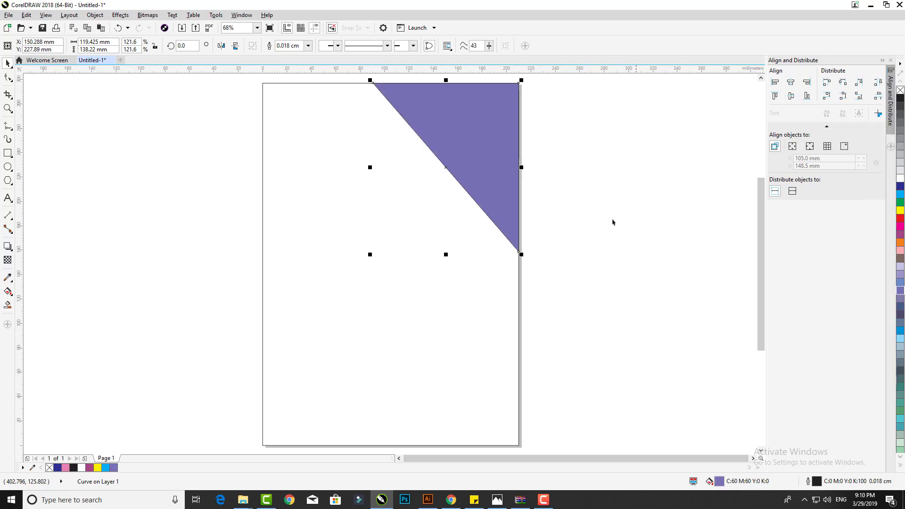
{"action": "left_click", "coordinate": [467, 246]}
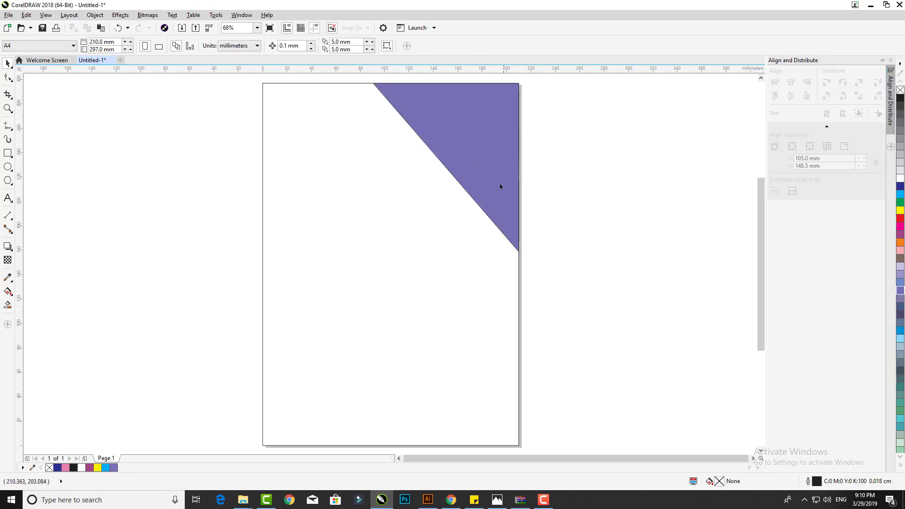
Draw a six-sided polygon about 82 × 94 mm on the left half of the page
{"action": "left_click", "coordinate": [8, 180]}
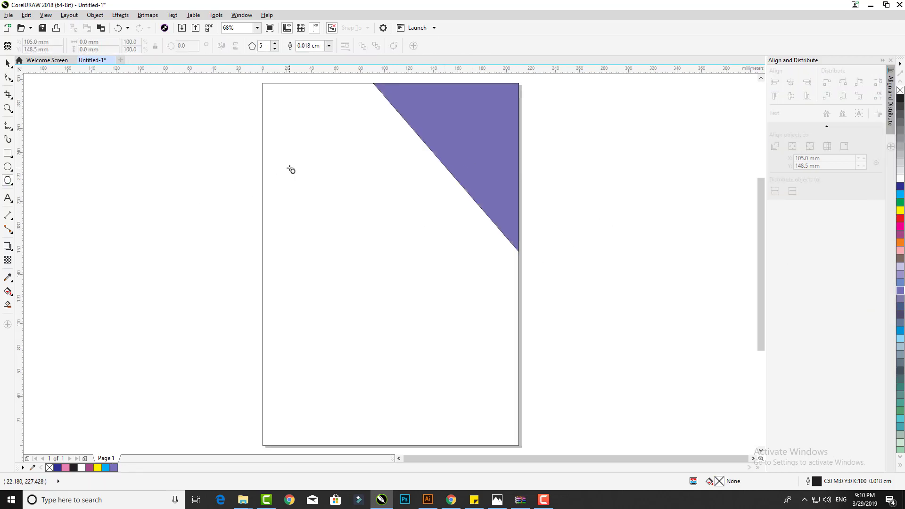
{"action": "left_click_drag", "start_coordinate": [289, 168], "coordinate": [400, 285]}
{"action": "left_click", "coordinate": [275, 44]}
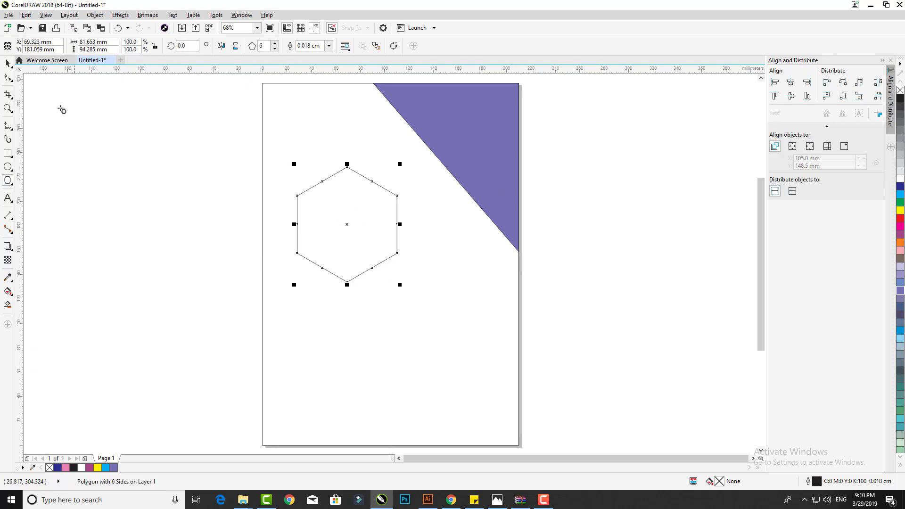
Create a slightly smaller concentric copy inside the hexagon and fill the outer hexagon with white
{"action": "key", "text": "space"}
{"action": "scroll", "coordinate": [357, 241], "scroll_direction": "up", "scroll_amount": 2}
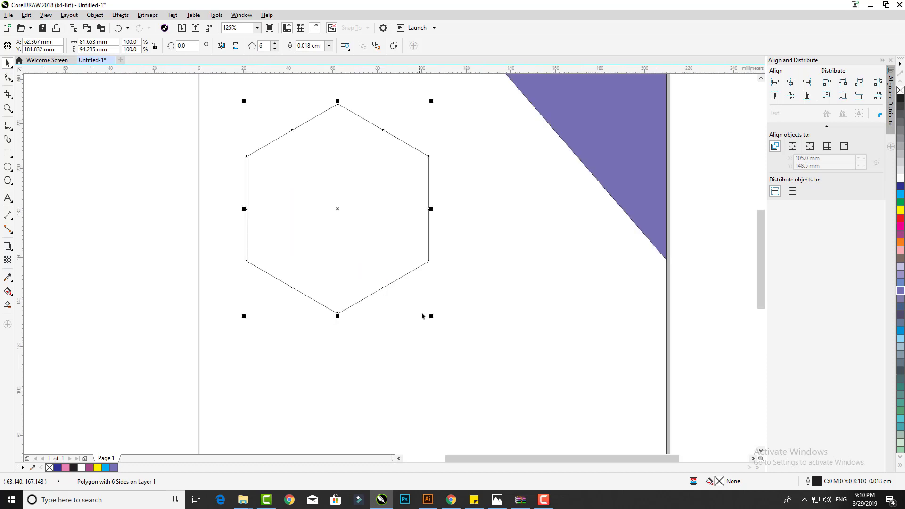
{"action": "left_click_drag", "start_coordinate": [431, 316], "coordinate": [425, 308]}
{"action": "right_click", "coordinate": [425, 308]}
{"action": "left_click", "coordinate": [171, 139]}
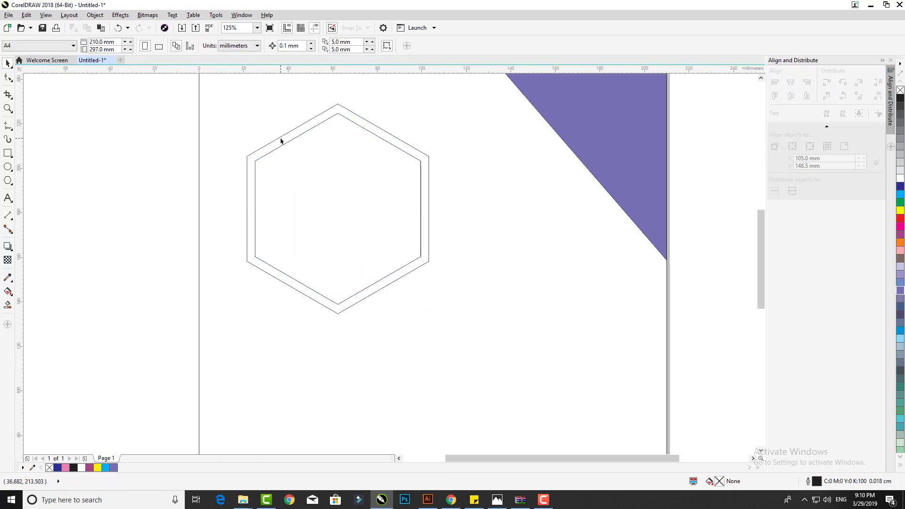
{"action": "left_click", "coordinate": [281, 140]}
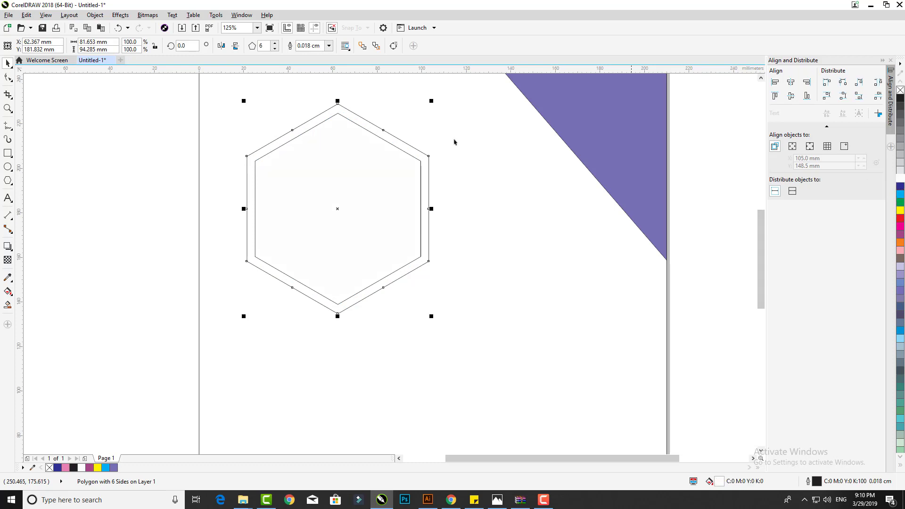
Make an enlarged duplicate of both hexagons, placed to the lower right and overlapping the original pair
{"action": "left_click", "coordinate": [158, 111]}
{"action": "scroll", "coordinate": [155, 106], "scroll_direction": "down", "scroll_amount": 2}
{"action": "left_click_drag", "start_coordinate": [321, 228], "coordinate": [333, 254]}
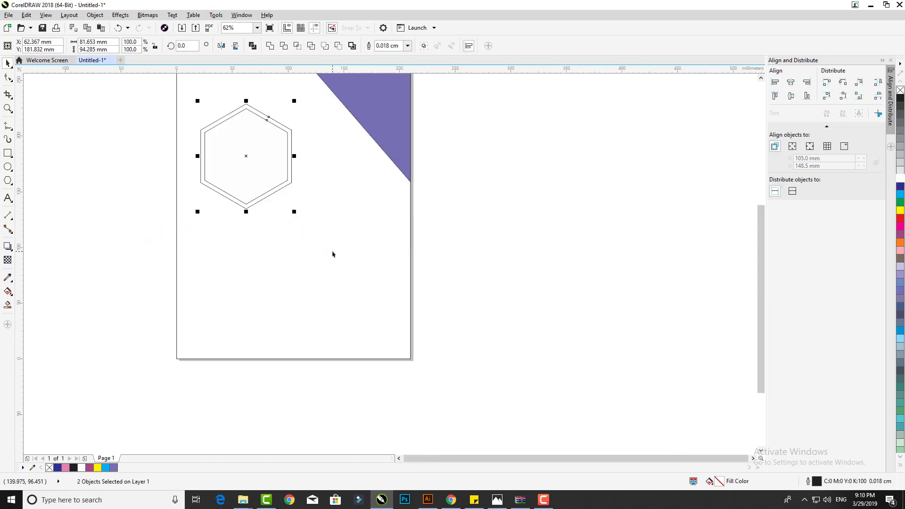
{"action": "left_click_drag", "start_coordinate": [272, 190], "coordinate": [386, 287]}
Enlarge the upper-left hexagon pair to about 90 × 104 mm and bring it to the front of the page
{"action": "left_click", "coordinate": [132, 99]}
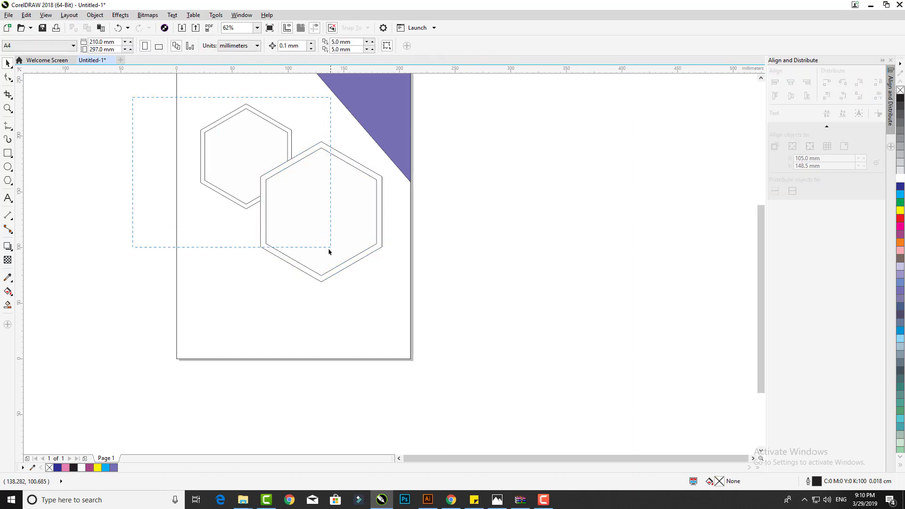
{"action": "left_click_drag", "start_coordinate": [329, 252], "coordinate": [328, 252]}
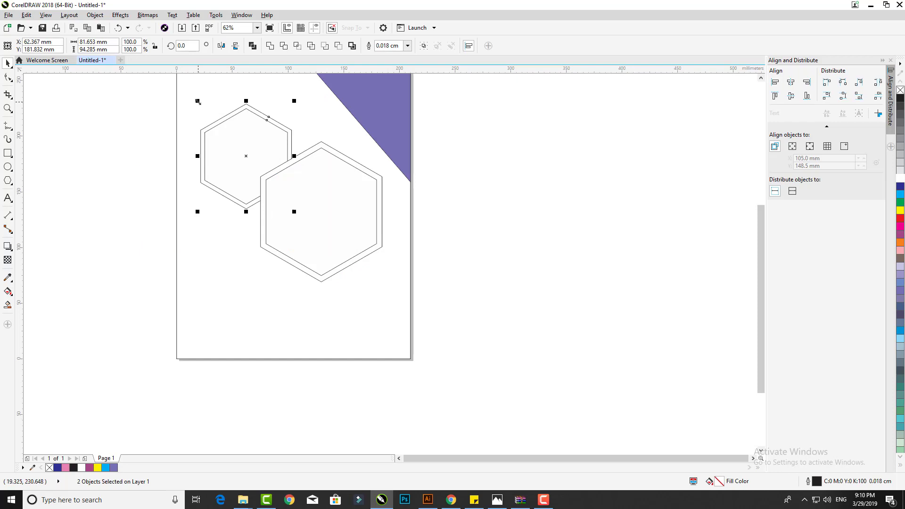
{"action": "left_click_drag", "start_coordinate": [198, 101], "coordinate": [188, 90]}
{"action": "right_click", "coordinate": [218, 134]}
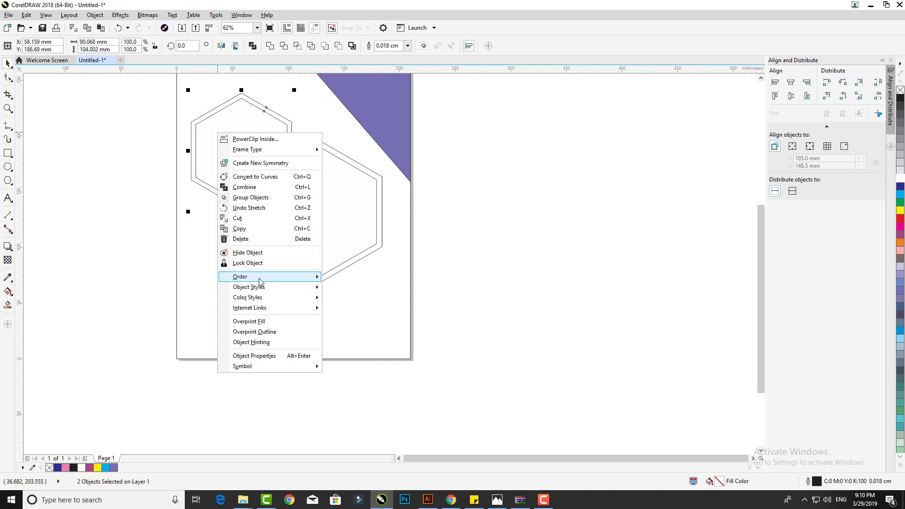
{"action": "mouse_move", "coordinate": [259, 281]}
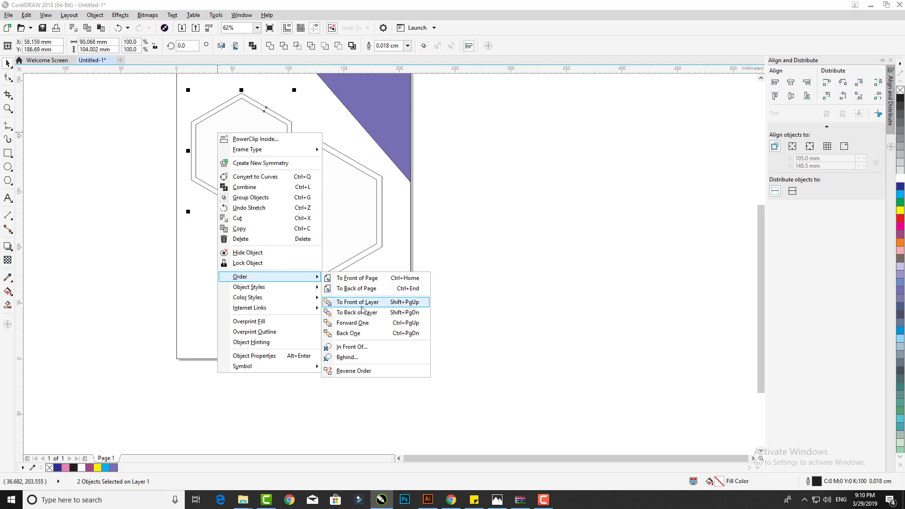
{"action": "left_click", "coordinate": [363, 282]}
{"action": "left_click", "coordinate": [189, 224]}
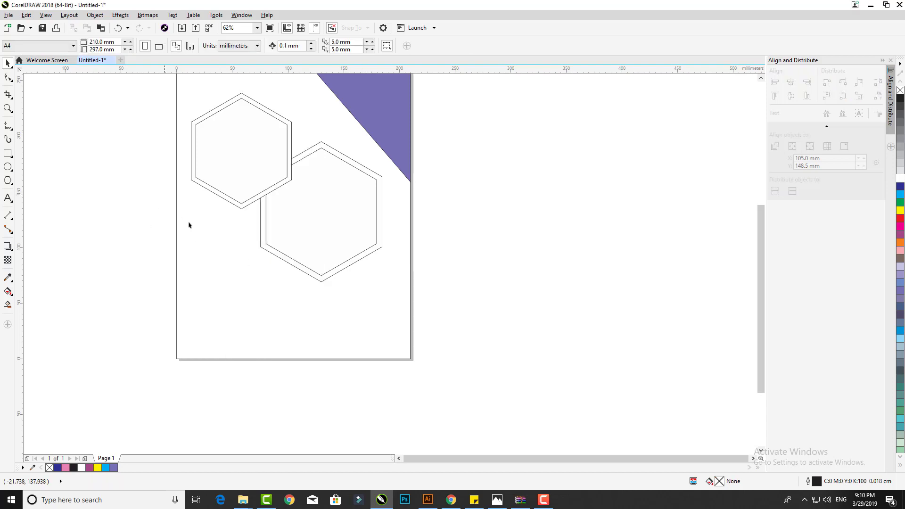
Add the three-line text "ADMISSION / OPEN / FOR 2019" in bold Open Sans below the hexagons and enlarge it to about 36.7 pt
{"action": "left_click", "coordinate": [8, 198]}
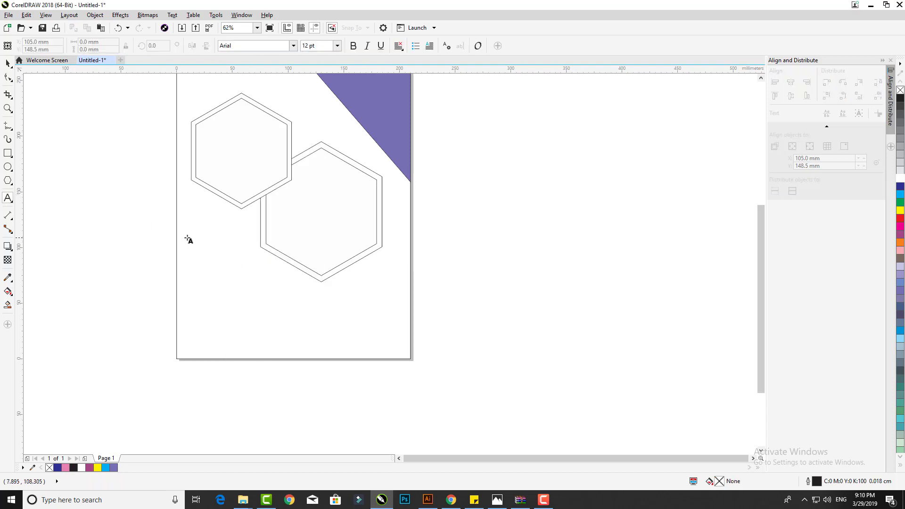
{"action": "left_click", "coordinate": [193, 235]}
{"action": "left_click", "coordinate": [293, 46]}
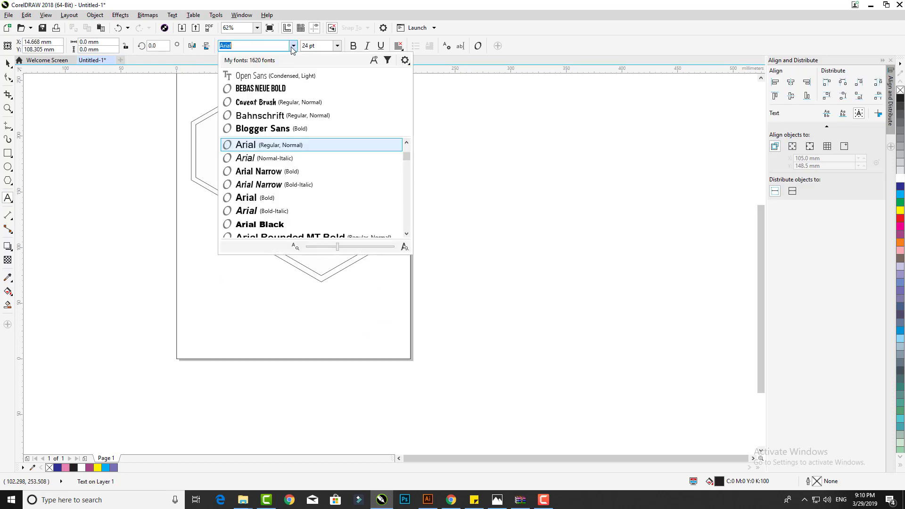
{"action": "left_click", "coordinate": [264, 73]}
{"action": "left_click", "coordinate": [353, 45]}
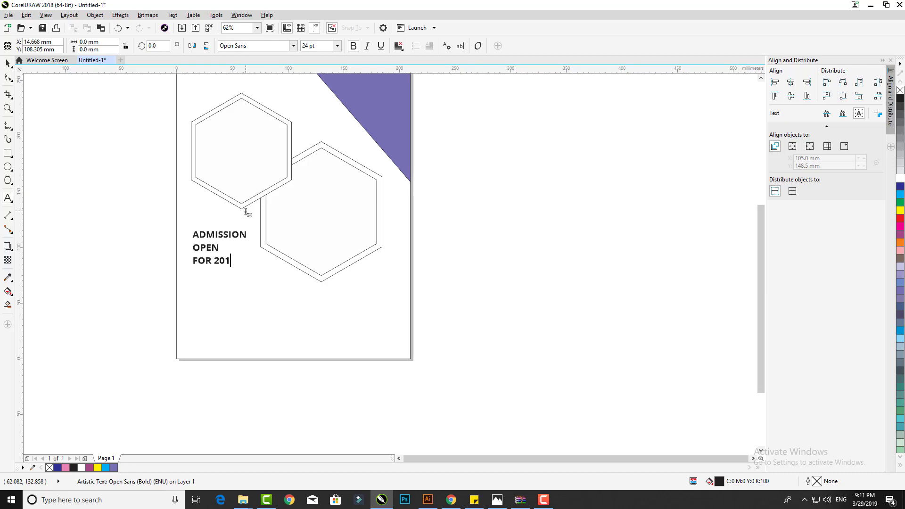
{"action": "left_click", "coordinate": [8, 62]}
{"action": "left_click_drag", "start_coordinate": [247, 267], "coordinate": [277, 284]}
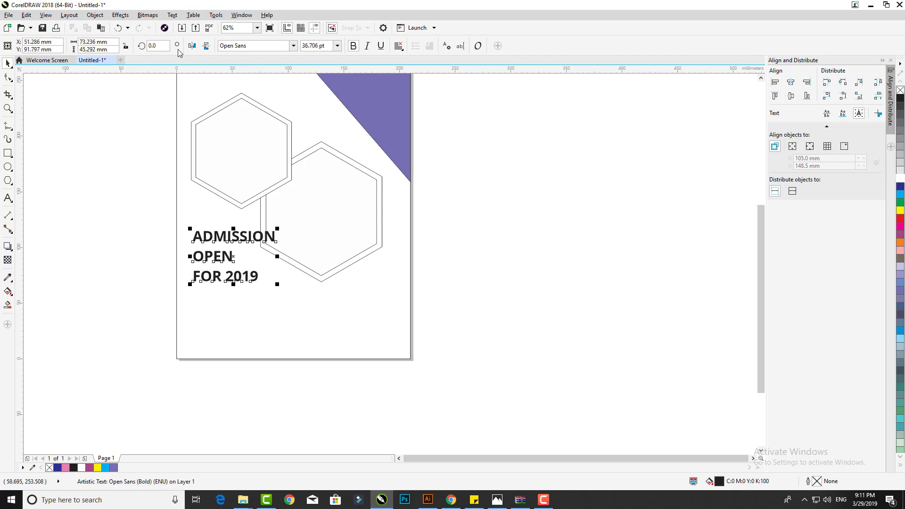
Break the heading text apart into separate lines and shrink "ADMISSION" to about 22.7 pt
{"action": "left_click", "coordinate": [94, 15]}
{"action": "left_click", "coordinate": [128, 182]}
{"action": "scroll", "coordinate": [240, 258], "scroll_direction": "up", "scroll_amount": 3}
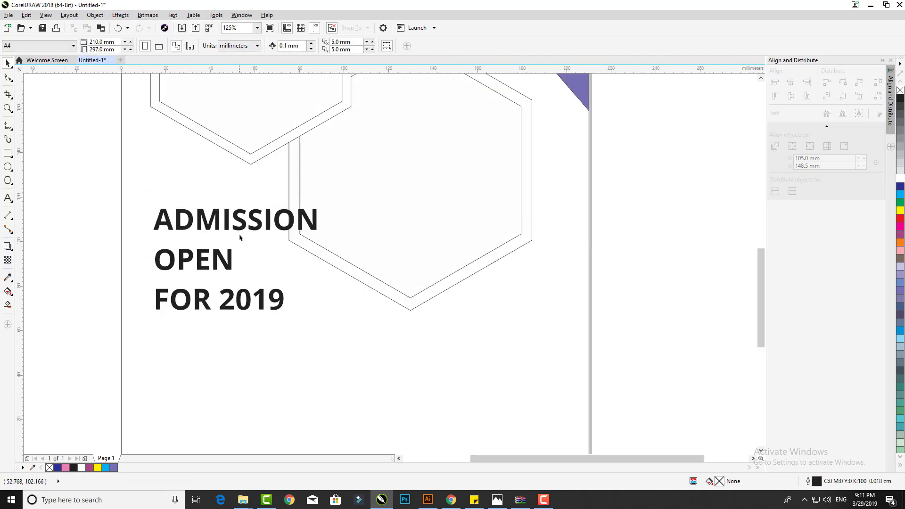
{"action": "left_click", "coordinate": [242, 236]}
{"action": "left_click_drag", "start_coordinate": [321, 235], "coordinate": [256, 231]}
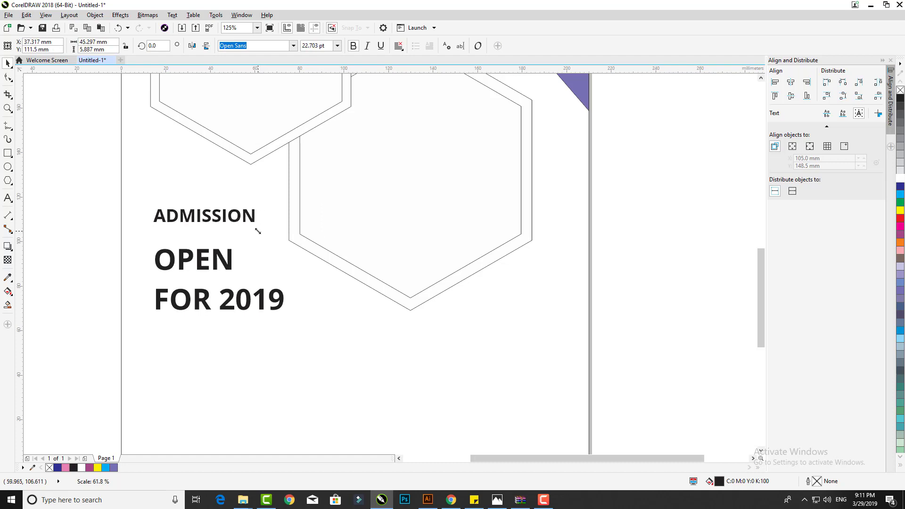
Remove the bold style from "OPEN" and move it up close beneath "ADMISSION"
{"action": "left_click", "coordinate": [217, 260]}
{"action": "left_click_drag", "start_coordinate": [217, 259], "coordinate": [238, 264]}
{"action": "left_click", "coordinate": [353, 46]}
Remove the bold style from "FOR 2019" and break it apart into separate words
{"action": "left_click", "coordinate": [207, 297]}
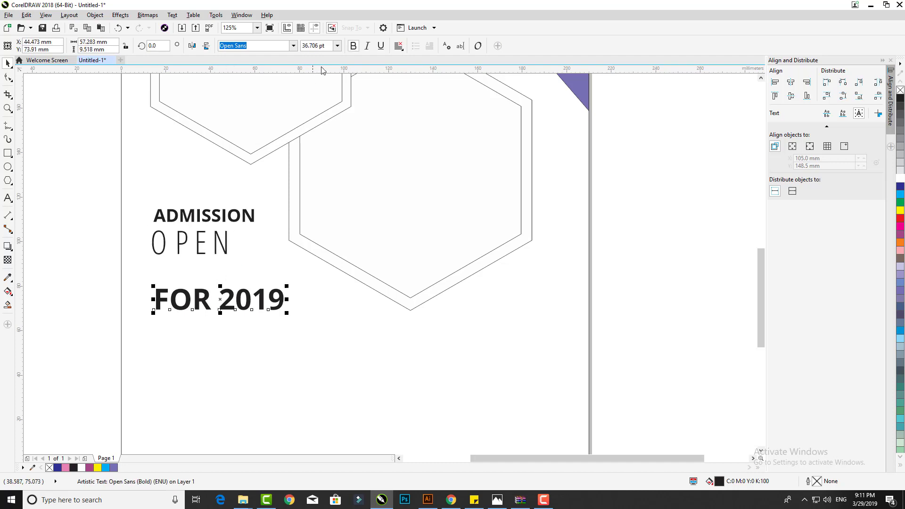
{"action": "left_click", "coordinate": [353, 46]}
{"action": "left_click", "coordinate": [95, 14]}
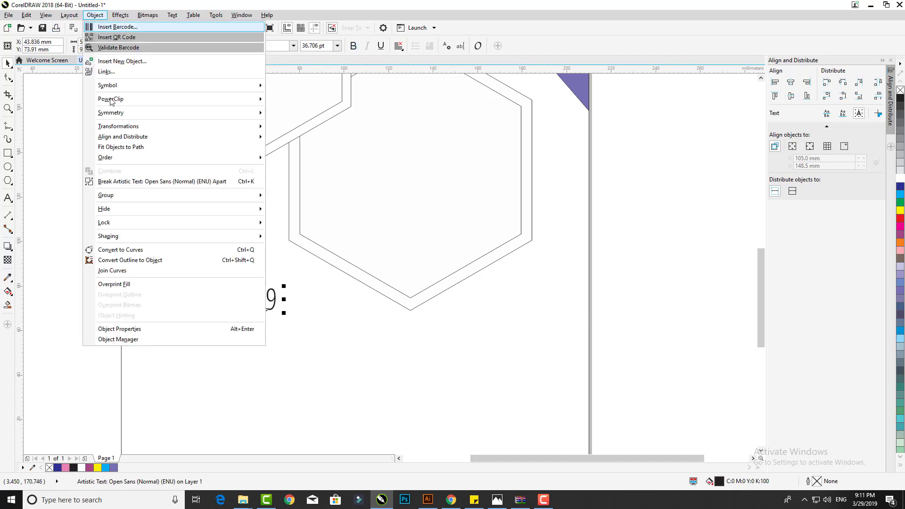
{"action": "left_click", "coordinate": [119, 182]}
Move the words "FOR" and "2019" up together so they sit just below "OPEN"
{"action": "scroll", "coordinate": [158, 293], "scroll_direction": "up", "scroll_amount": 3}
{"action": "scroll", "coordinate": [95, 242], "scroll_direction": "down", "scroll_amount": 3}
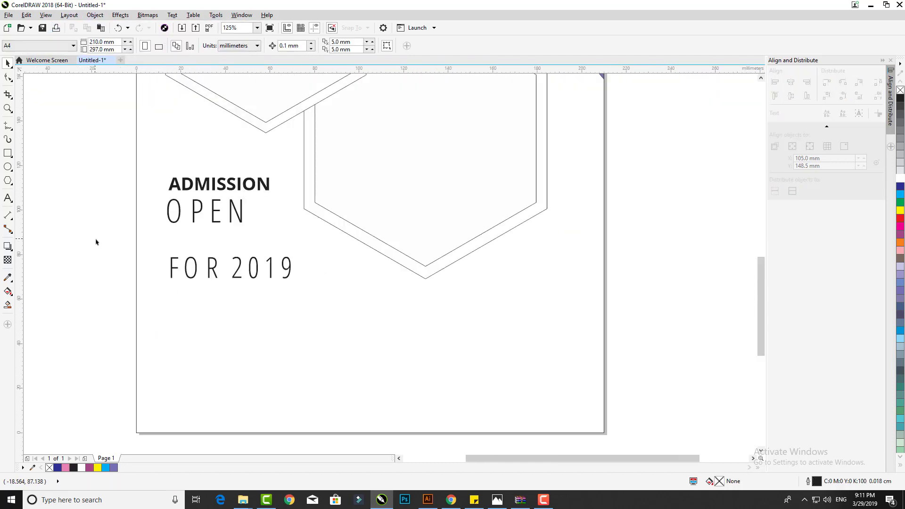
{"action": "left_click_drag", "start_coordinate": [89, 233], "coordinate": [317, 312]}
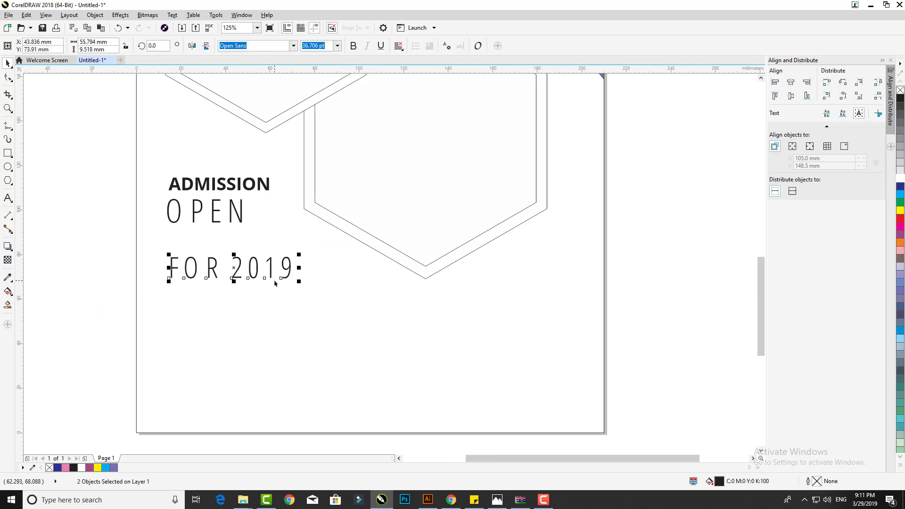
{"action": "left_click_drag", "start_coordinate": [268, 272], "coordinate": [270, 253]}
{"action": "left_click", "coordinate": [178, 261]}
Draw a rectangle framing the word "FOR"
{"action": "scroll", "coordinate": [178, 260], "scroll_direction": "up", "scroll_amount": 2}
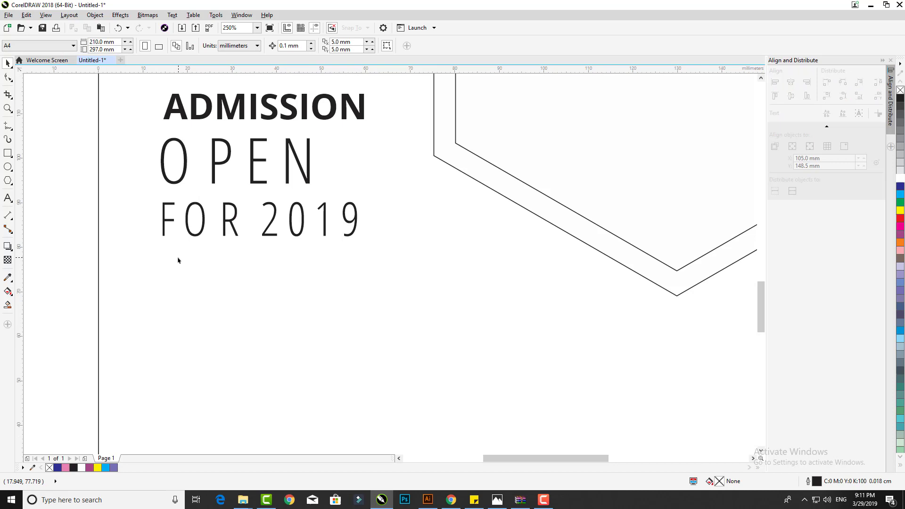
{"action": "key", "text": "F6"}
{"action": "left_click_drag", "start_coordinate": [162, 202], "coordinate": [244, 241]}
{"action": "key", "text": "space"}
{"action": "left_click", "coordinate": [53, 188]}
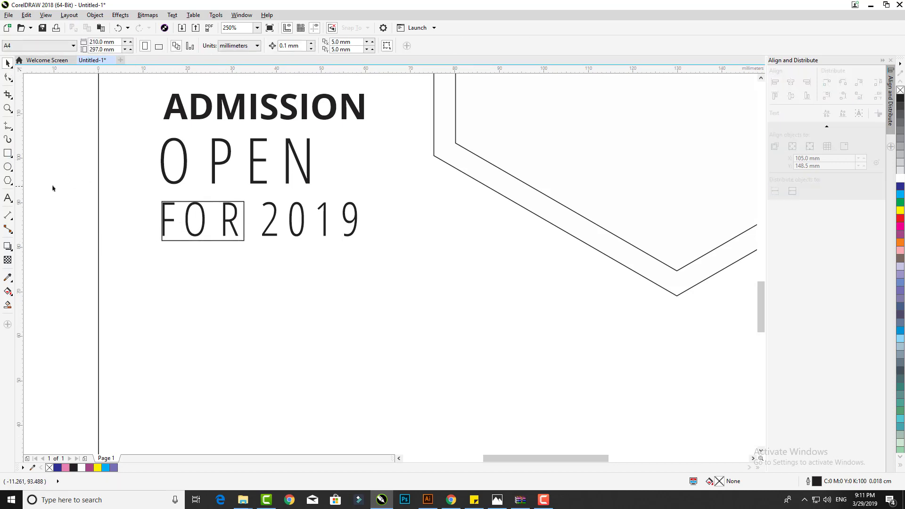
Shrink "FOR" to about 22 pt inside its rectangle and tighten its letter spacing
{"action": "left_click_drag", "start_coordinate": [242, 258], "coordinate": [242, 258]}
{"action": "scroll", "coordinate": [193, 232], "scroll_direction": "up", "scroll_amount": 2}
{"action": "scroll", "coordinate": [198, 234], "scroll_direction": "down", "scroll_amount": 2}
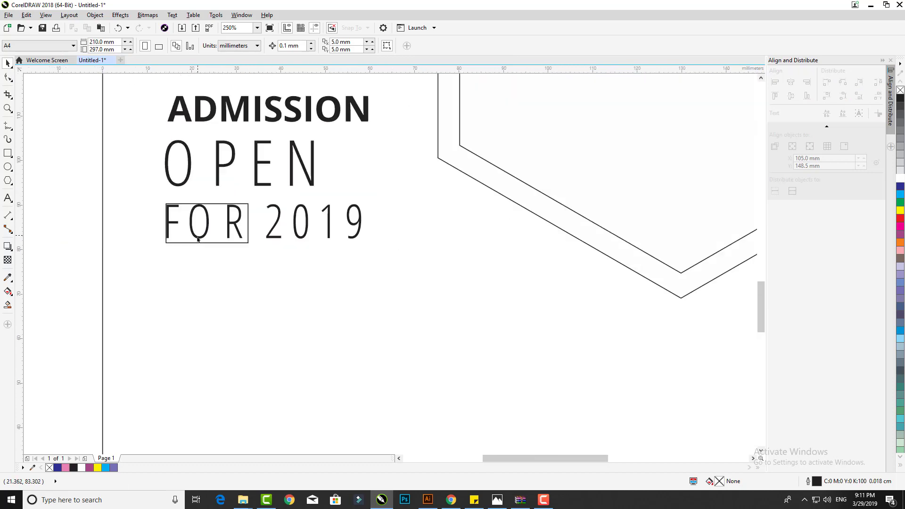
{"action": "left_click", "coordinate": [199, 236]}
{"action": "scroll", "coordinate": [212, 239], "scroll_direction": "up", "scroll_amount": 1}
{"action": "left_click_drag", "start_coordinate": [293, 241], "coordinate": [239, 237]}
{"action": "left_click", "coordinate": [11, 79]}
{"action": "left_click", "coordinate": [8, 63]}
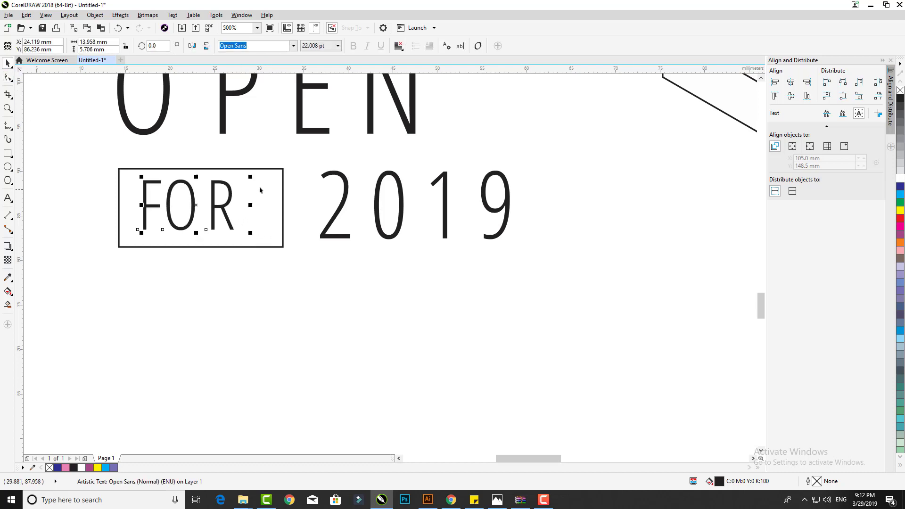
Narrow the rectangle around "FOR" to about 16.4 mm wide and round its corners to about 1.2 mm
{"action": "left_click", "coordinate": [283, 203]}
{"action": "left_click_drag", "start_coordinate": [286, 208], "coordinate": [267, 208]}
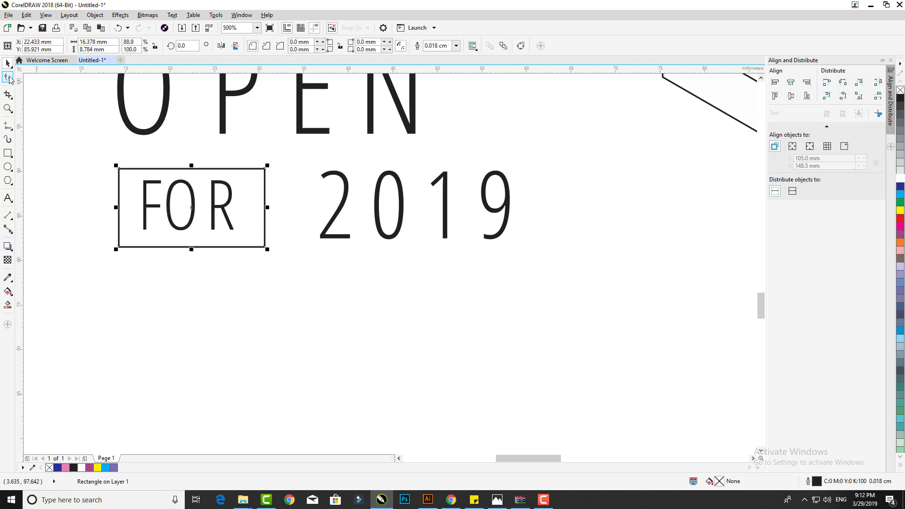
{"action": "left_click", "coordinate": [8, 77]}
{"action": "left_click_drag", "start_coordinate": [121, 171], "coordinate": [128, 172]}
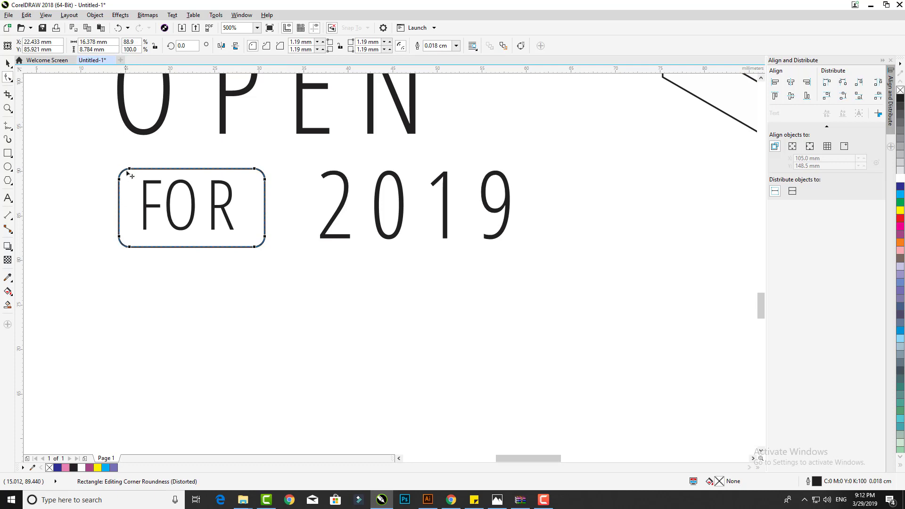
{"action": "left_click", "coordinate": [7, 63]}
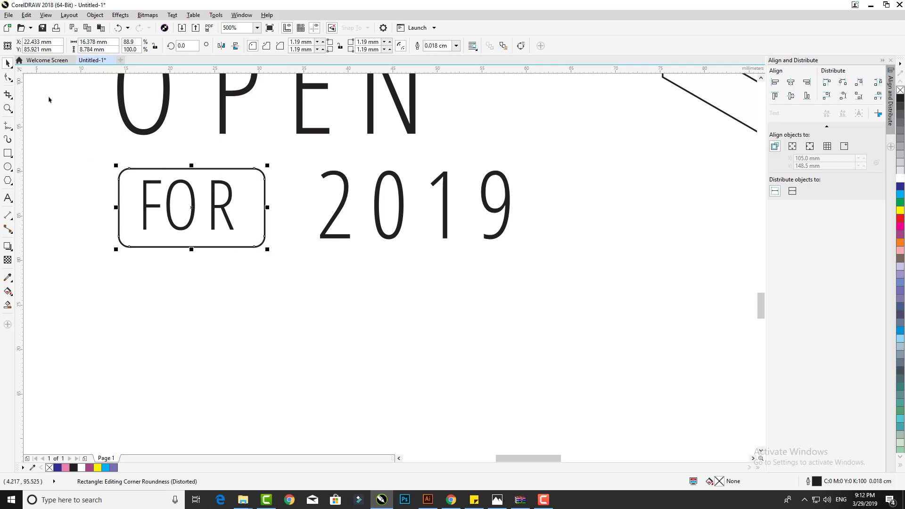
Give the rounded rectangle a red fill with no outline and send it to the back of the page
{"action": "left_click", "coordinate": [901, 219]}
{"action": "right_click", "coordinate": [901, 90]}
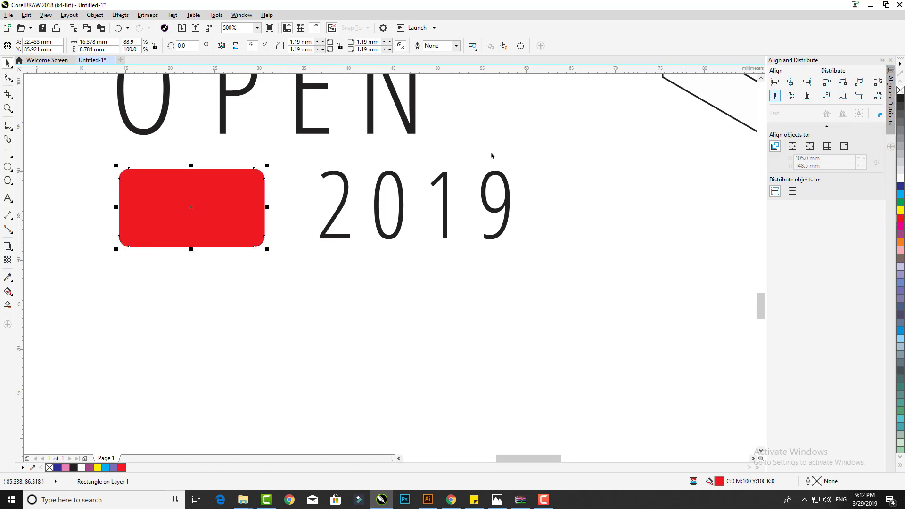
{"action": "right_click", "coordinate": [237, 192]}
{"action": "mouse_move", "coordinate": [277, 372]}
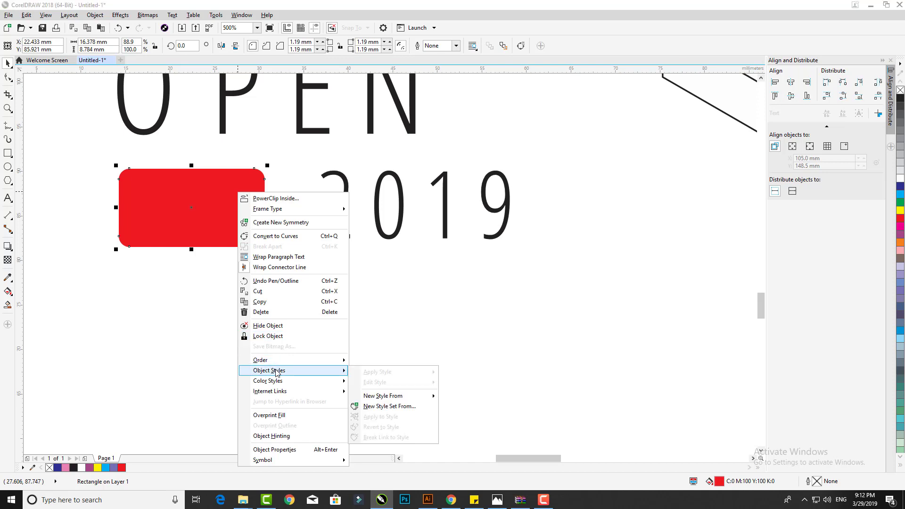
{"action": "mouse_move", "coordinate": [296, 361]}
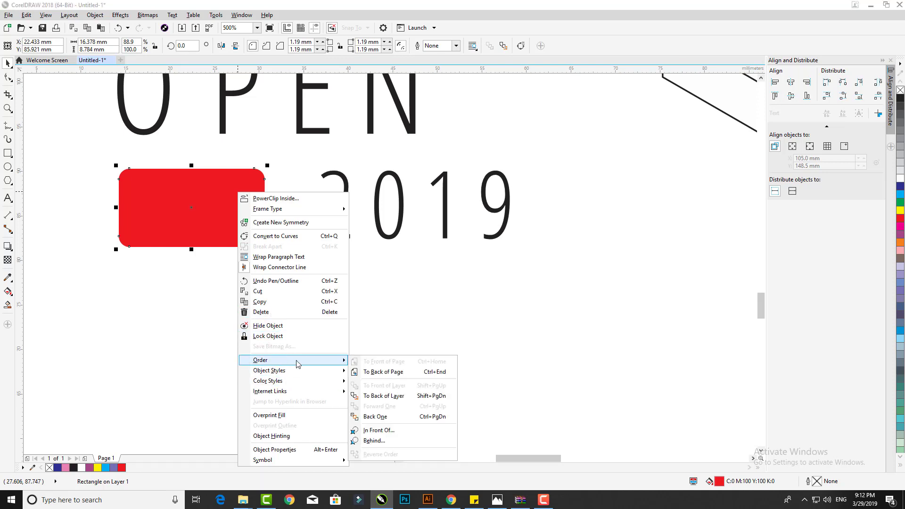
{"action": "left_click", "coordinate": [373, 372]}
Colour the word "FOR" white and make it bold
{"action": "key", "text": "Tab"}
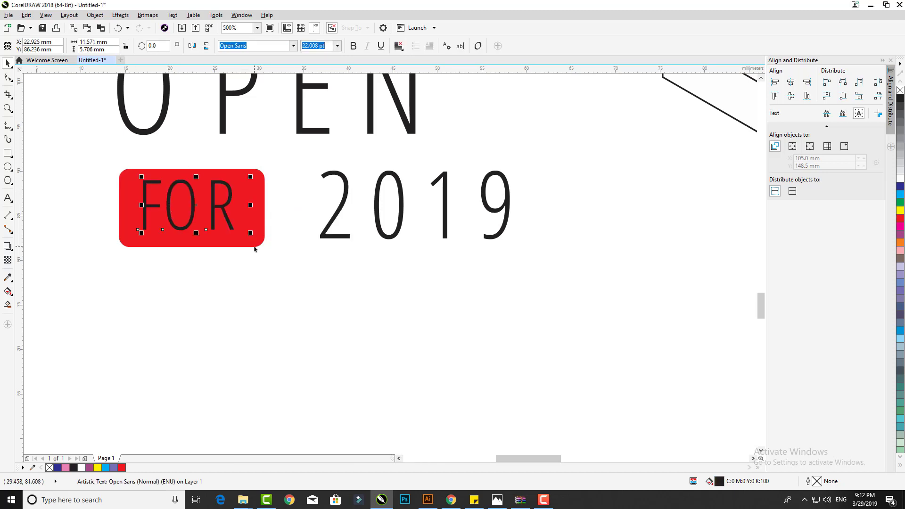
{"action": "left_click", "coordinate": [900, 180]}
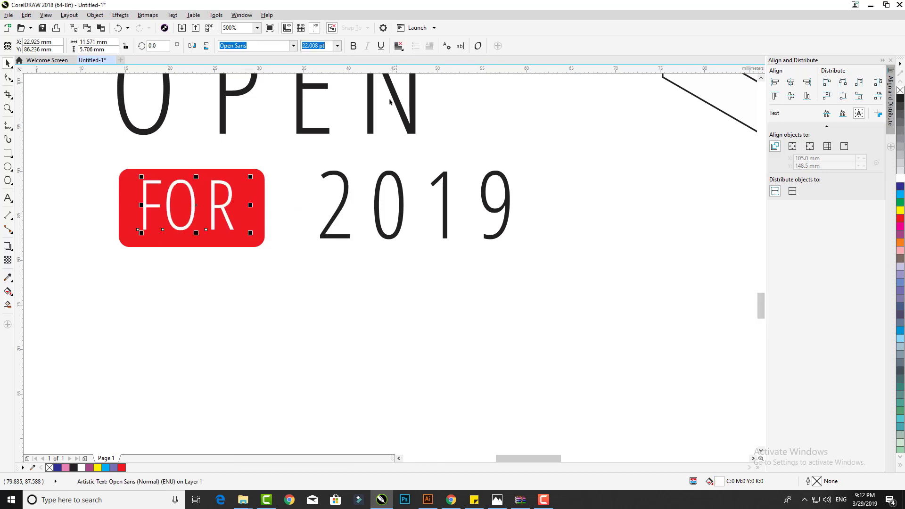
{"action": "left_click", "coordinate": [354, 47]}
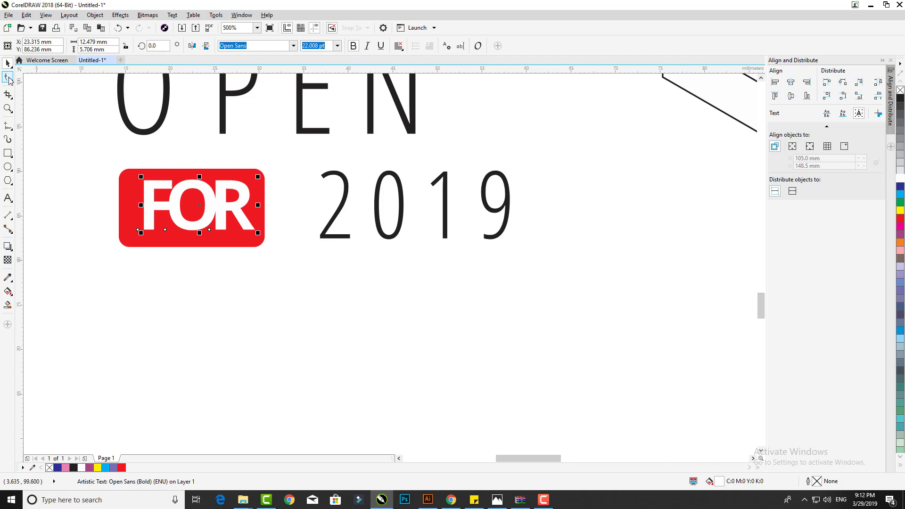
Widen the letter spacing of "FOR" and shrink the word to about 17.3 pt so it fits inside the red rectangle
{"action": "left_click", "coordinate": [8, 78]}
{"action": "left_click_drag", "start_coordinate": [258, 231], "coordinate": [280, 235]}
{"action": "left_click", "coordinate": [8, 63]}
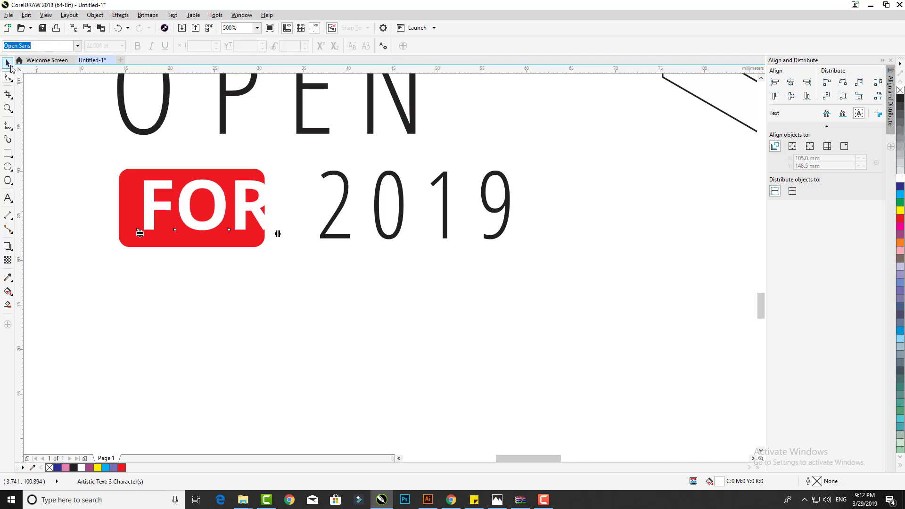
{"action": "key", "text": "ctrl+z"}
{"action": "scroll", "coordinate": [240, 191], "scroll_direction": "down", "scroll_amount": 4}
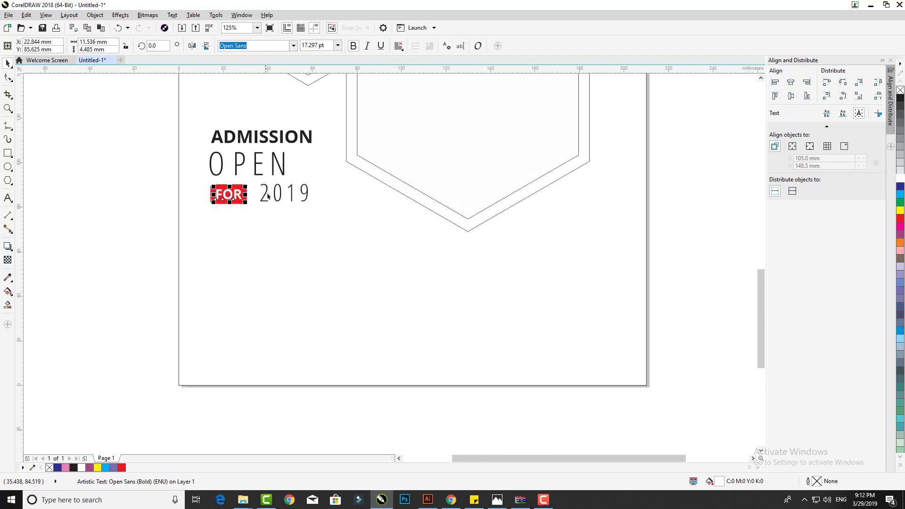
{"action": "scroll", "coordinate": [313, 239], "scroll_direction": "up", "scroll_amount": 3}
{"action": "left_click", "coordinate": [284, 245]}
{"action": "key", "text": "Escape"}
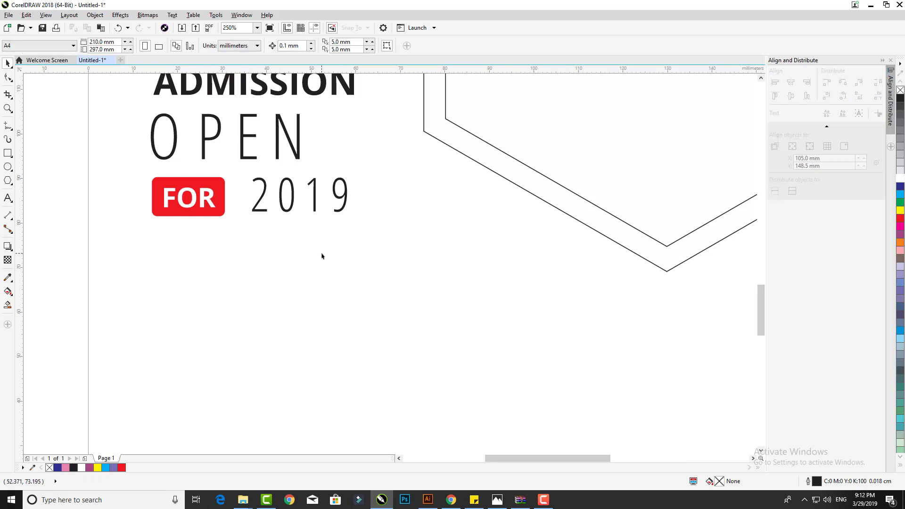
Shrink "2019" to about 27.8 pt and line it up beside the red "FOR" label
{"action": "left_click_drag", "start_coordinate": [241, 165], "coordinate": [241, 164]}
{"action": "left_click_drag", "start_coordinate": [358, 218], "coordinate": [337, 210]}
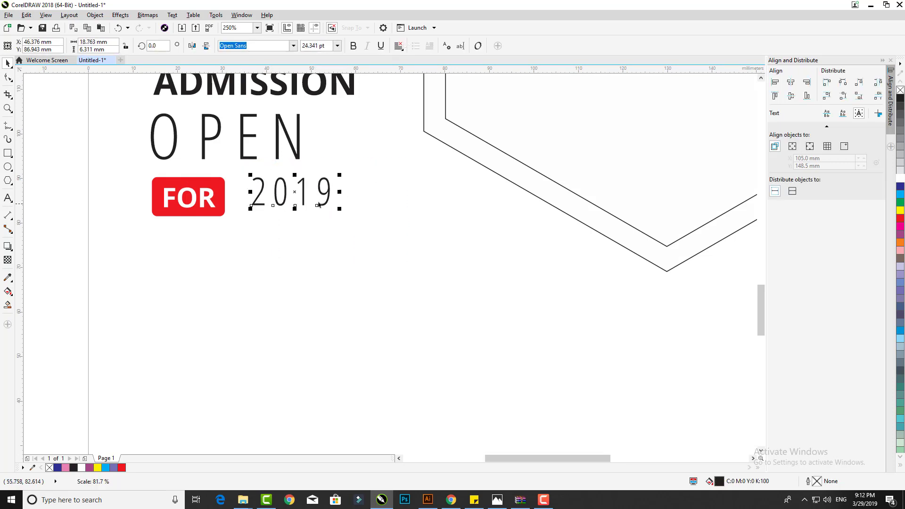
{"action": "left_click", "coordinate": [357, 241]}
{"action": "left_click", "coordinate": [293, 187]}
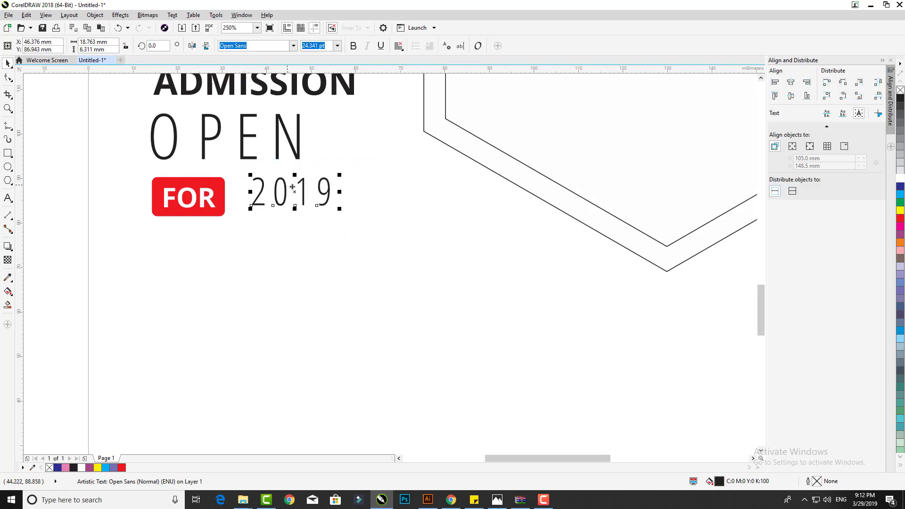
{"action": "left_click_drag", "start_coordinate": [293, 194], "coordinate": [292, 199]}
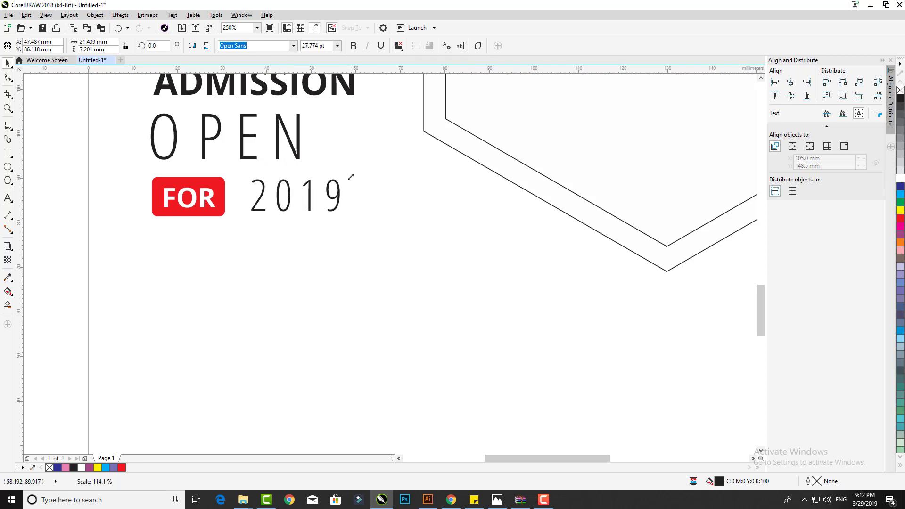
{"action": "left_click", "coordinate": [340, 287]}
Enlarge the whole "ADMISSION OPEN FOR 2019" heading to fill the space between the page edge and the large hexagon
{"action": "scroll", "coordinate": [349, 278], "scroll_direction": "down", "scroll_amount": 2}
{"action": "left_click_drag", "start_coordinate": [231, 145], "coordinate": [229, 144]}
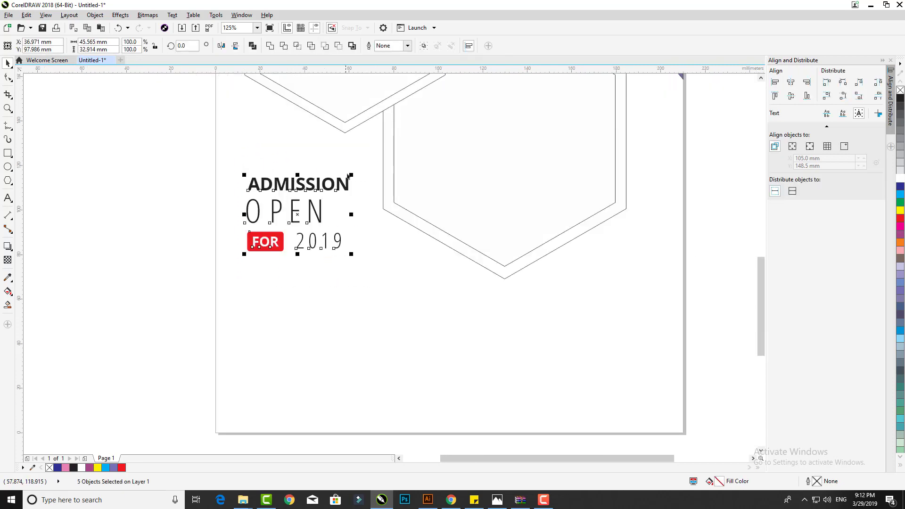
{"action": "left_click_drag", "start_coordinate": [351, 175], "coordinate": [374, 158]}
{"action": "left_click_drag", "start_coordinate": [245, 160], "coordinate": [234, 150]}
{"action": "left_click", "coordinate": [406, 95]}
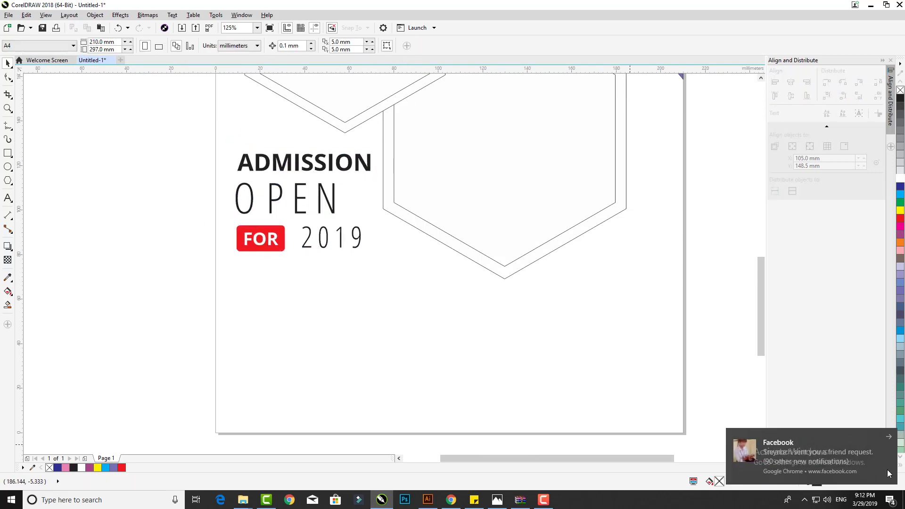
Draw a paragraph text frame about 99 by 30 mm below the heading and fill it with 9 pt placeholder text
{"action": "left_click", "coordinate": [7, 198]}
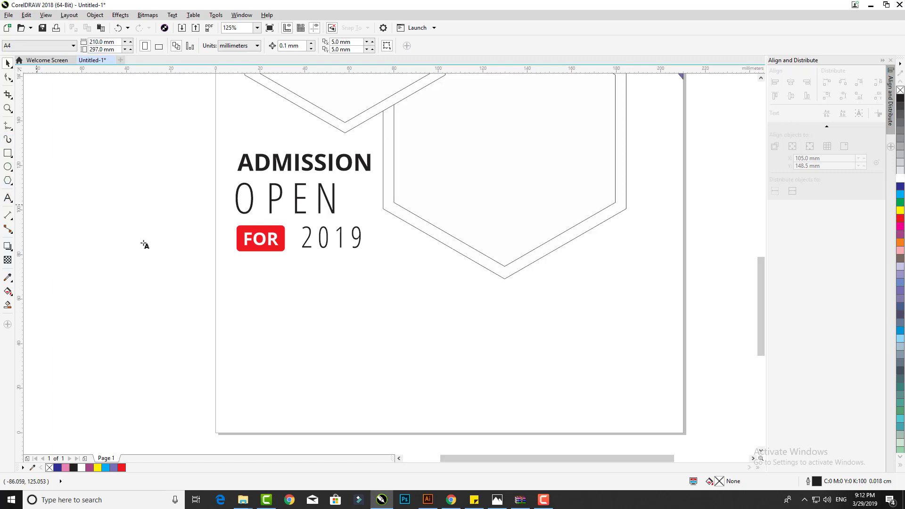
{"action": "left_click_drag", "start_coordinate": [237, 260], "coordinate": [457, 326]}
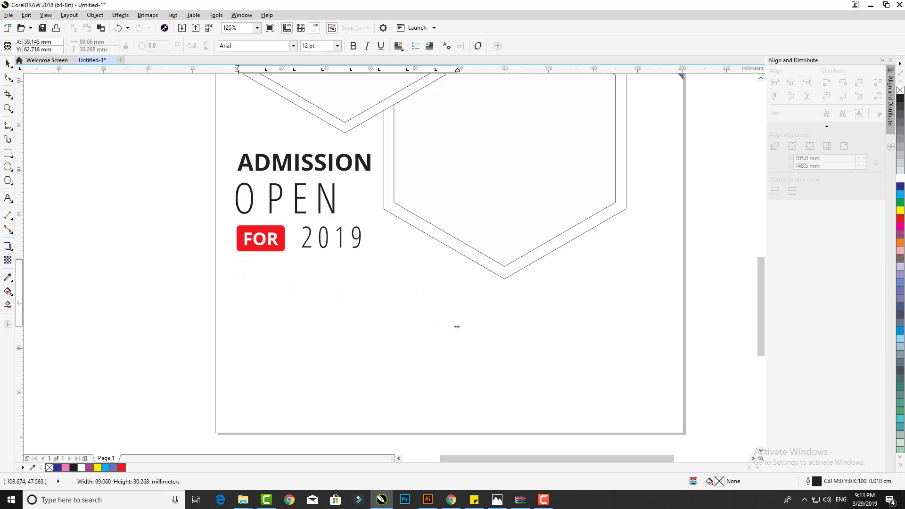
{"action": "left_click", "coordinate": [337, 45]}
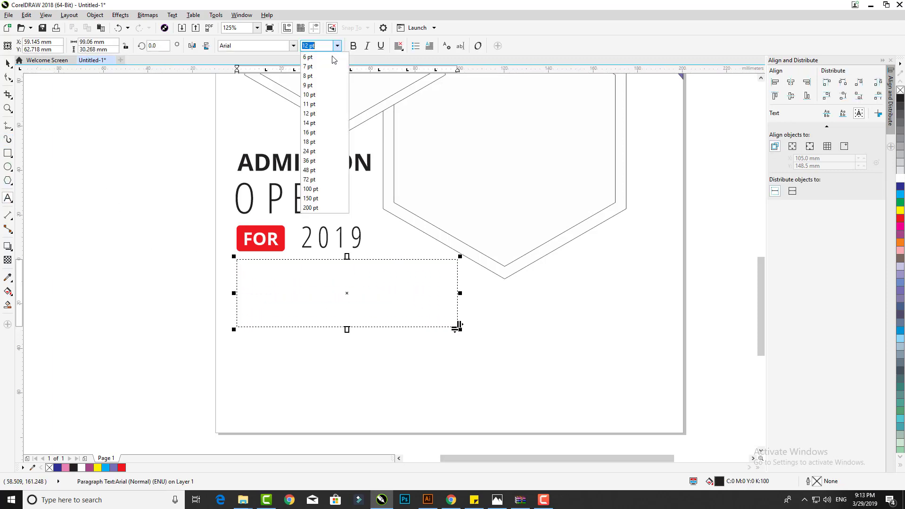
{"action": "left_click", "coordinate": [308, 85]}
{"action": "left_click", "coordinate": [172, 15]}
{"action": "mouse_move", "coordinate": [194, 150]}
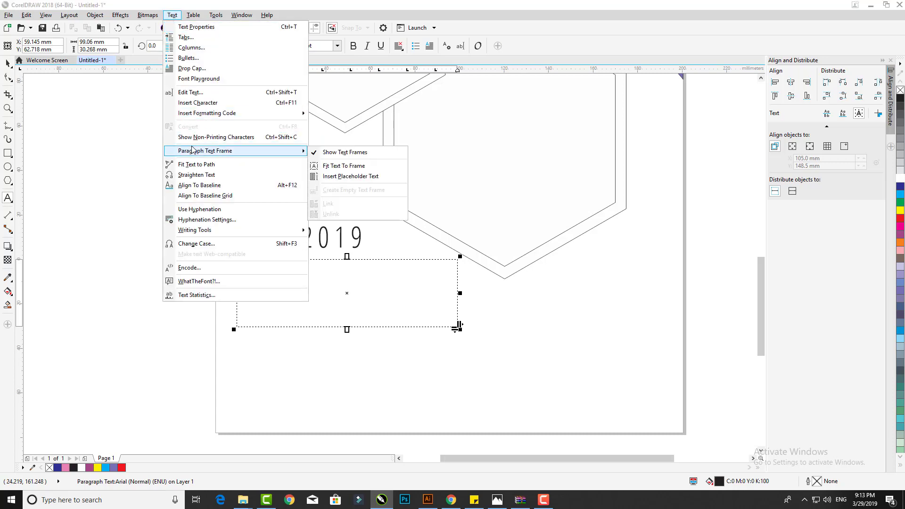
{"action": "left_click", "coordinate": [334, 174]}
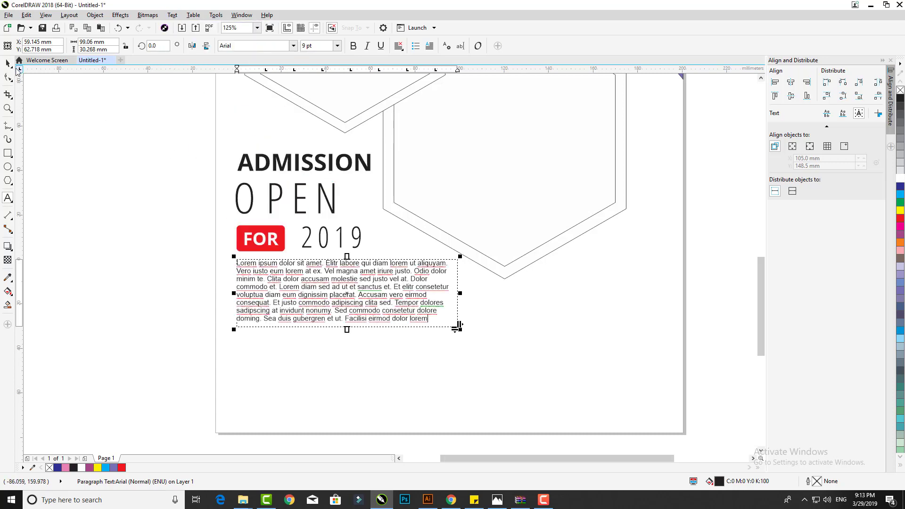
Force-justify the placeholder paragraph and shorten its frame to about 25.4 mm high
{"action": "left_click", "coordinate": [8, 63]}
{"action": "left_click", "coordinate": [399, 50]}
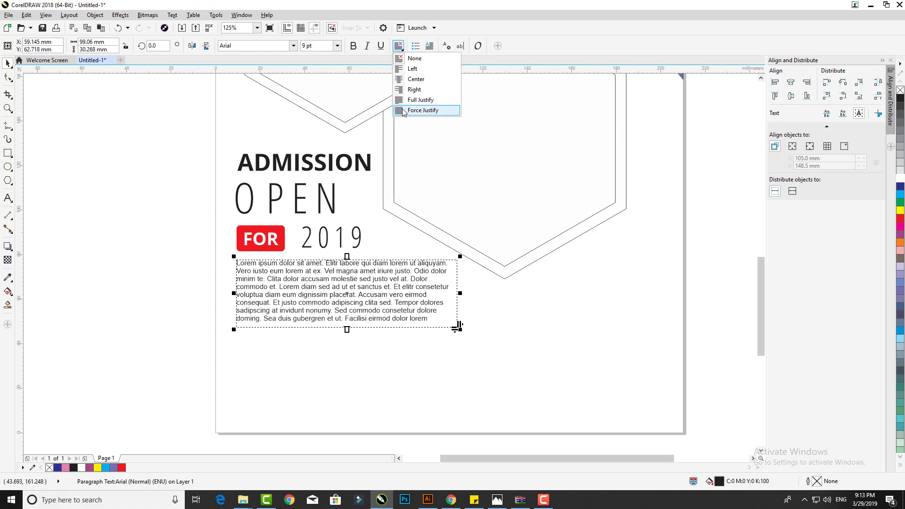
{"action": "left_click", "coordinate": [425, 111]}
{"action": "left_click_drag", "start_coordinate": [349, 328], "coordinate": [348, 318]}
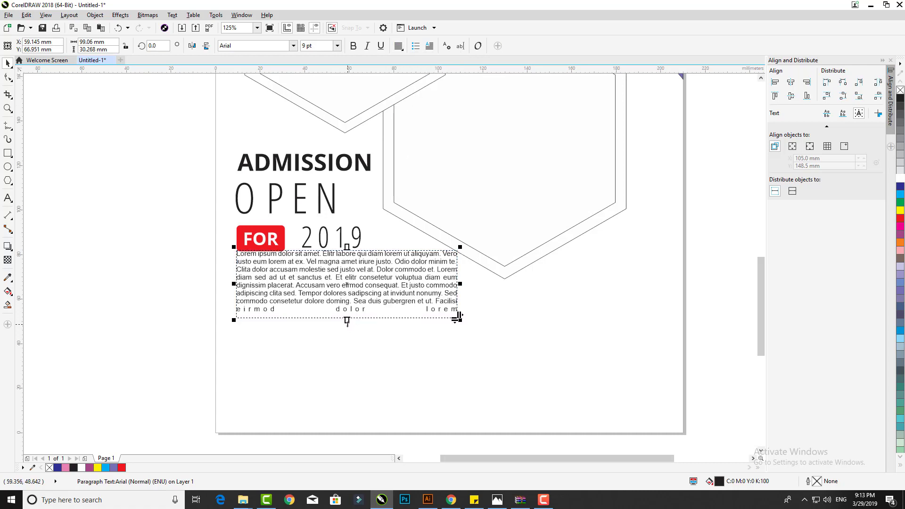
{"action": "key", "text": "ctrl+z"}
{"action": "left_click_drag", "start_coordinate": [458, 325], "coordinate": [459, 316]}
{"action": "left_click", "coordinate": [381, 336]}
{"action": "left_click", "coordinate": [365, 296]}
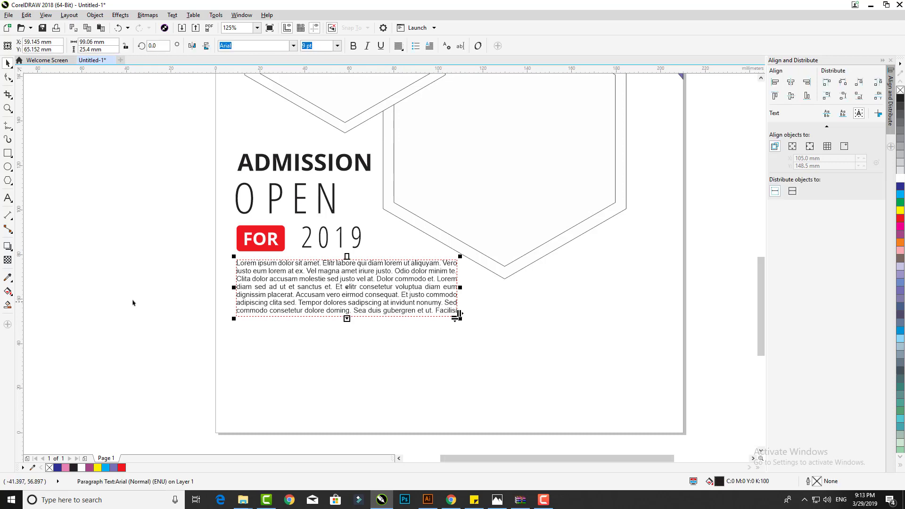
{"action": "left_click", "coordinate": [275, 329]}
Draw a rectangle about 51 by 11 mm below the paragraph, crossing the page's left edge, and round its ends fully
{"action": "scroll", "coordinate": [321, 359], "scroll_direction": "up", "scroll_amount": 2}
{"action": "left_click", "coordinate": [7, 154]}
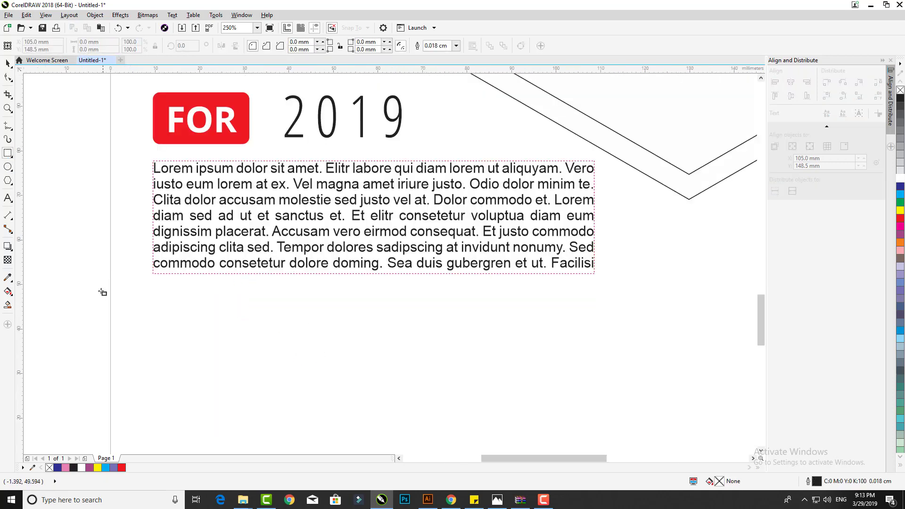
{"action": "mouse_move", "coordinate": [94, 306]}
{"action": "left_mouse_down"}
{"action": "mouse_move", "coordinate": [303, 366]}
{"action": "mouse_move", "coordinate": [333, 364]}
{"action": "mouse_move", "coordinate": [322, 357]}
{"action": "left_mouse_up"}
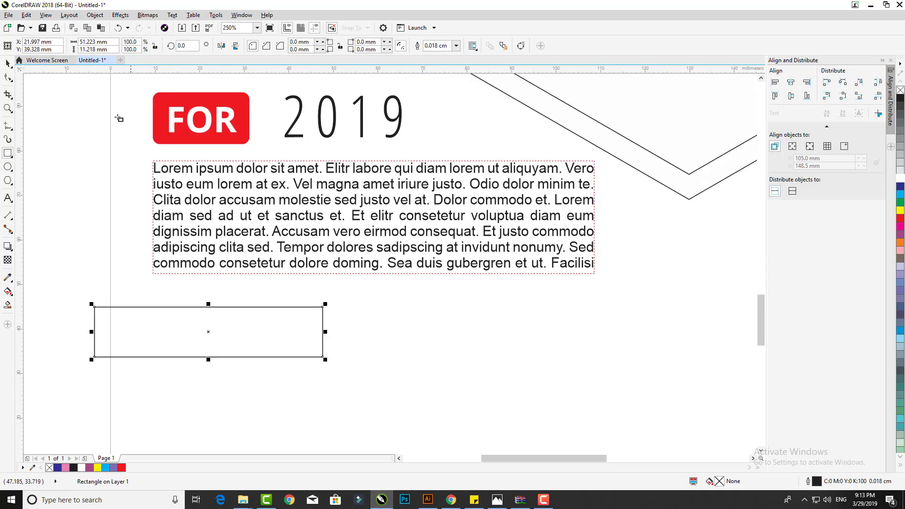
{"action": "left_click", "coordinate": [8, 77]}
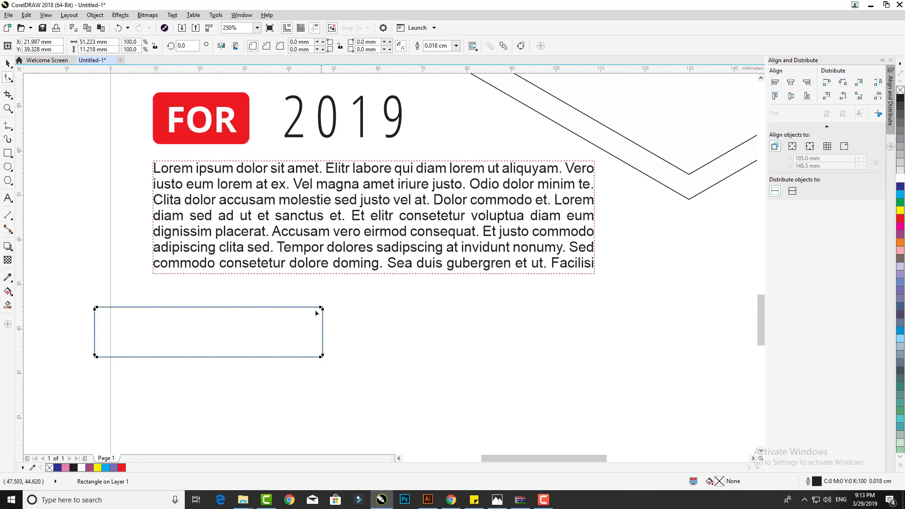
{"action": "left_click_drag", "start_coordinate": [320, 309], "coordinate": [225, 304]}
{"action": "key", "text": "space"}
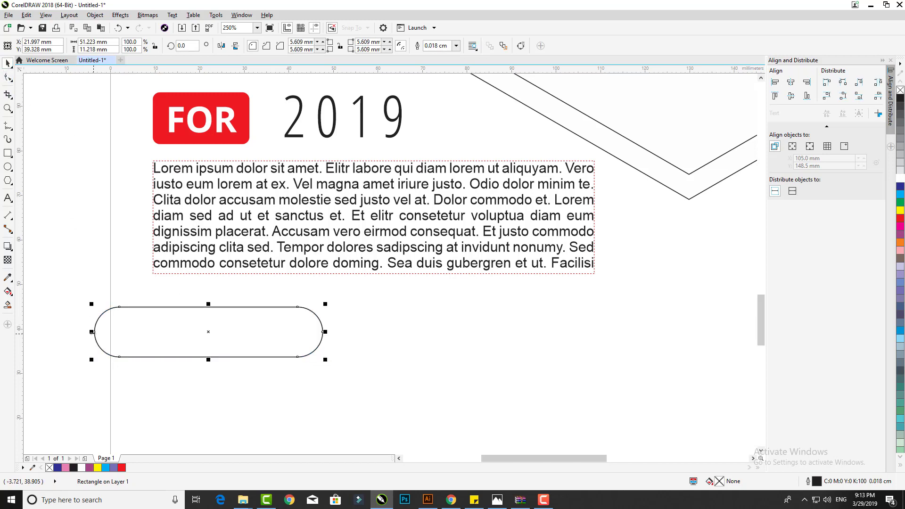
Stretch the rounded bar farther out past the page's left edge, keeping its right end in place
{"action": "left_click_drag", "start_coordinate": [92, 332], "coordinate": [64, 332]}
{"action": "left_click", "coordinate": [128, 322]}
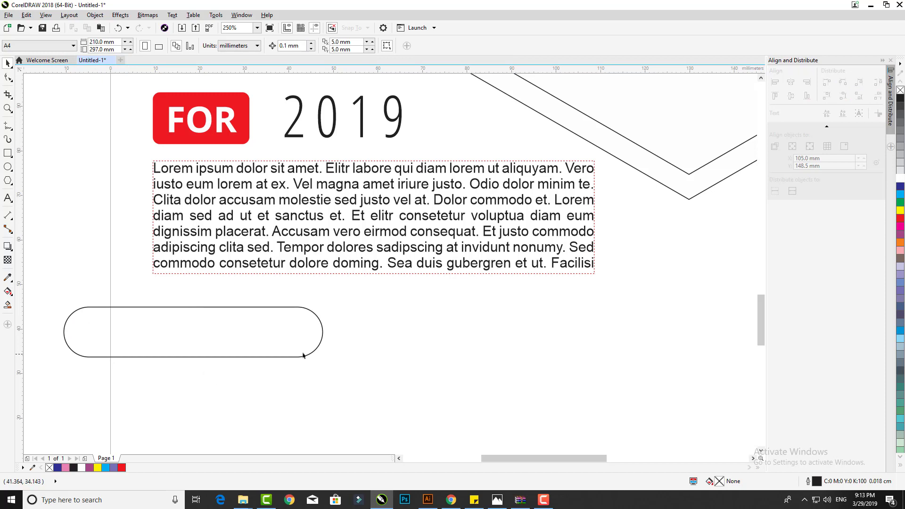
{"action": "left_click", "coordinate": [321, 139]}
{"action": "left_click", "coordinate": [381, 310]}
Add the text "JUNE 20-23,2019" in 24 pt Arial beside the rounded bar
{"action": "left_click", "coordinate": [7, 198]}
{"action": "left_click", "coordinate": [368, 336]}
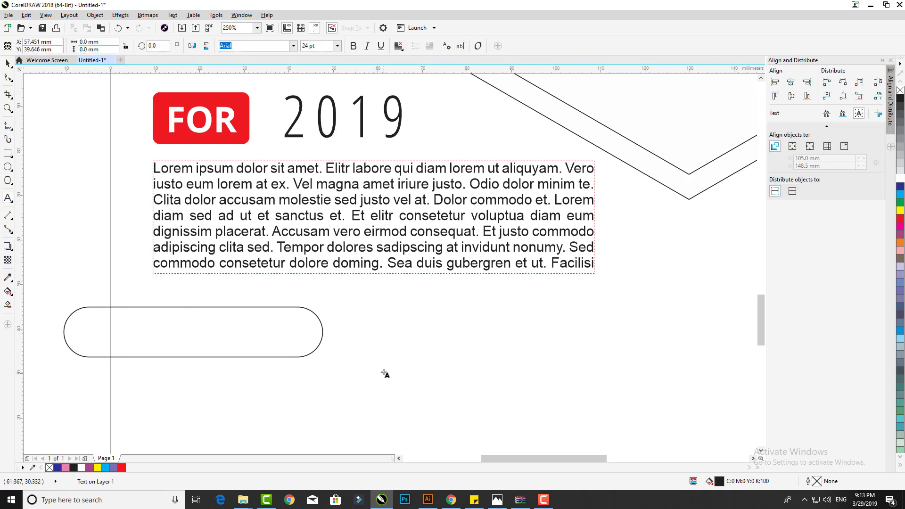
{"action": "type", "text": "jUNE"}
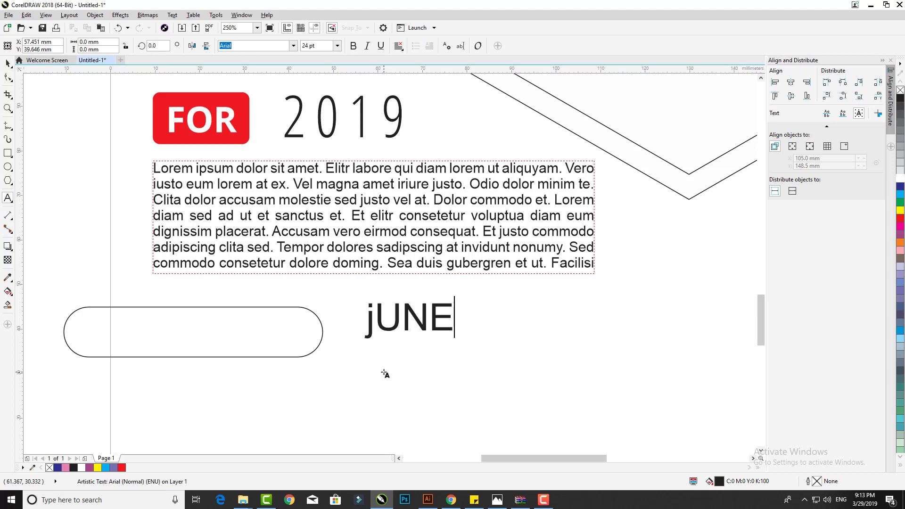
{"action": "key", "text": "BackSpace"}
{"action": "key", "text": "BackSpace"}
{"action": "key", "text": "BackSpace"}
{"action": "key", "text": "BackSpace"}
{"action": "type", "text": "JUNE"}
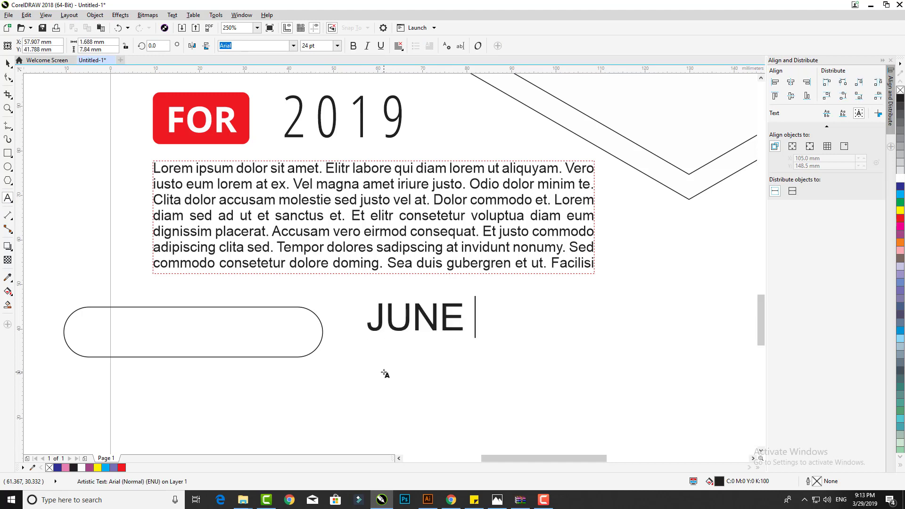
{"action": "type", "text": " 20-23"}
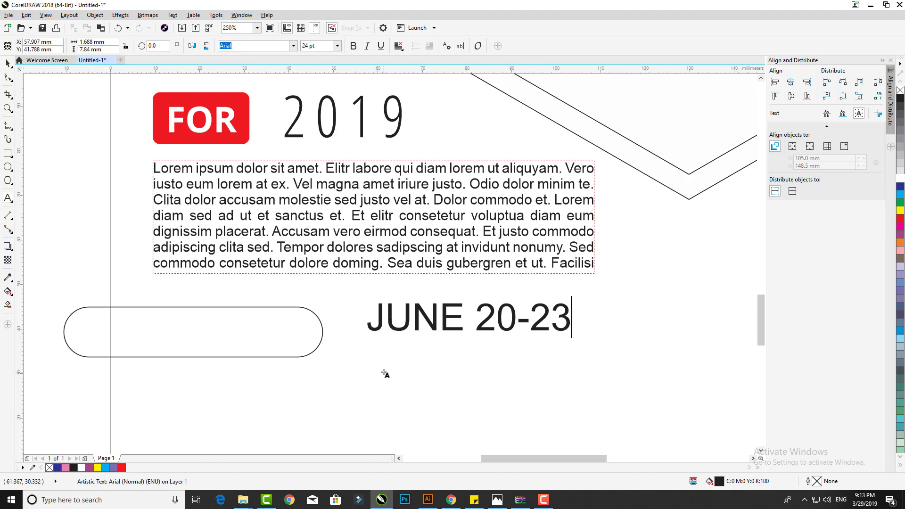
{"action": "type", "text": ",2019"}
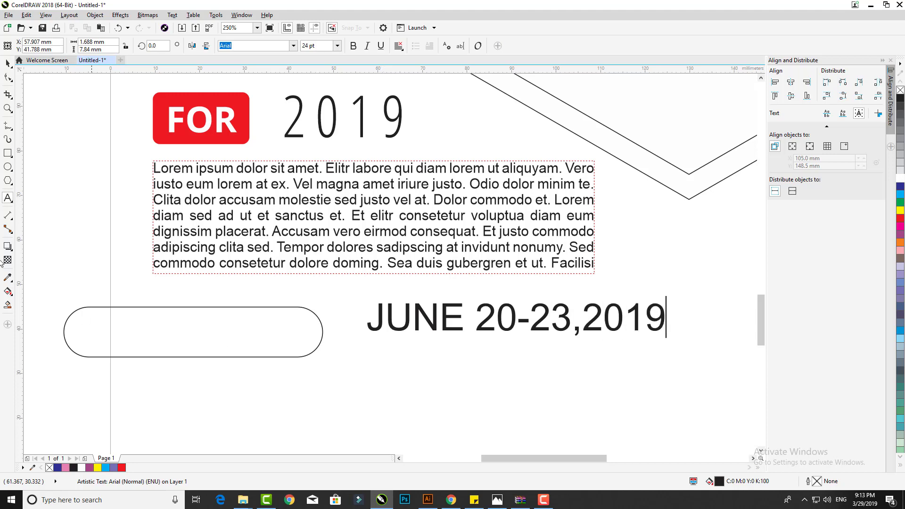
Shrink the date text to about 11.3 pt and place it inside the rounded bar
{"action": "key", "text": "ctrl+space"}
{"action": "left_click_drag", "start_coordinate": [667, 300], "coordinate": [505, 320]}
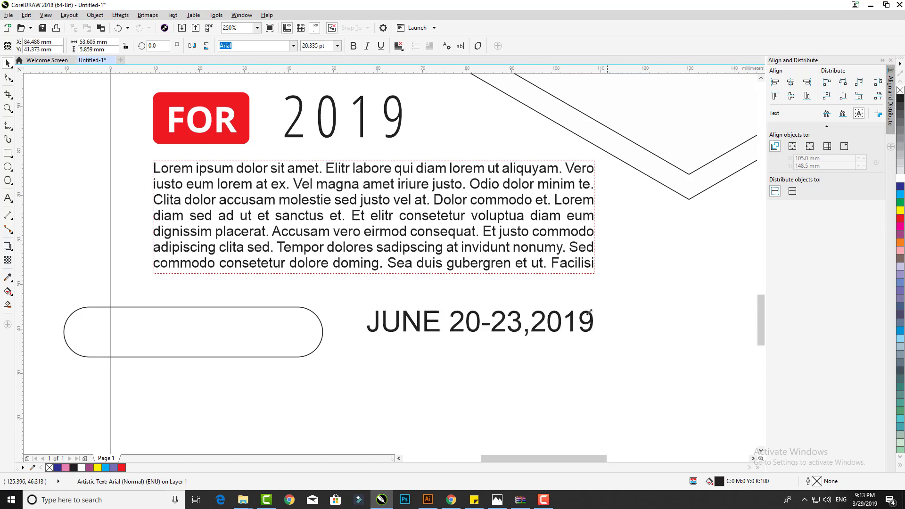
{"action": "left_click_drag", "start_coordinate": [409, 324], "coordinate": [185, 327]}
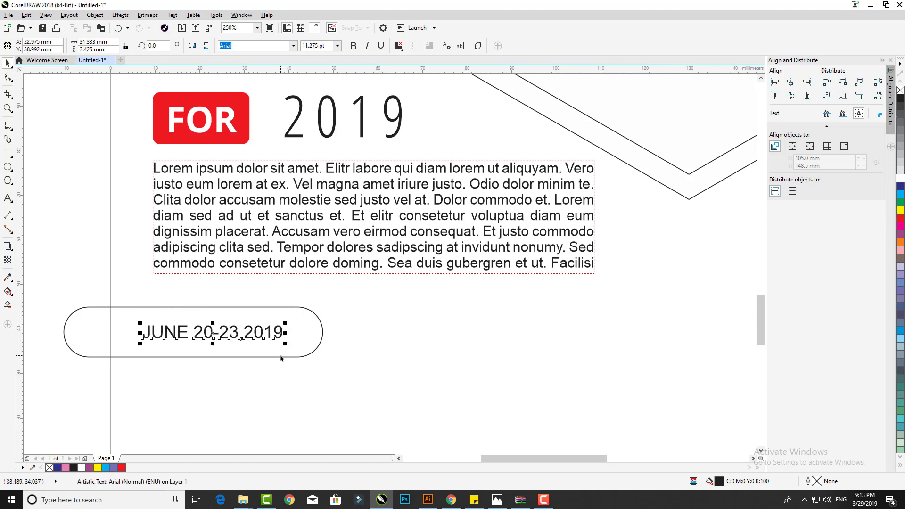
Set the date text in bold Open Sans and enlarge it to about 40 mm wide within the bar
{"action": "left_click", "coordinate": [293, 45]}
{"action": "left_click", "coordinate": [316, 78]}
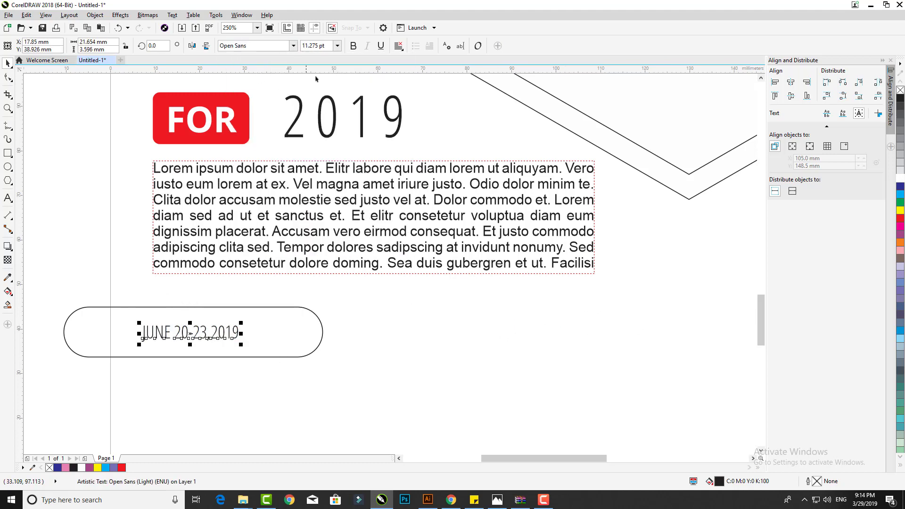
{"action": "left_click", "coordinate": [357, 47]}
{"action": "left_click_drag", "start_coordinate": [285, 347], "coordinate": [314, 359]}
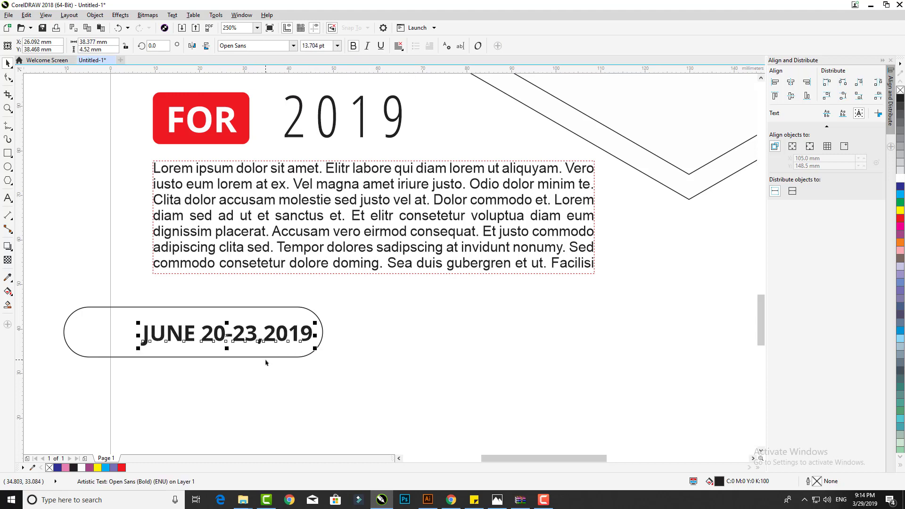
{"action": "left_click_drag", "start_coordinate": [138, 323], "coordinate": [130, 322]}
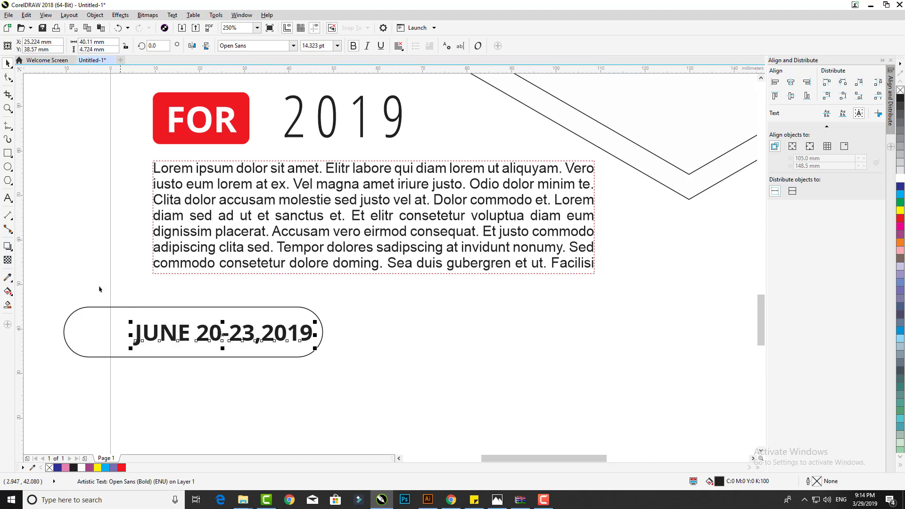
Trim the bar flush with the page's left edge using a temporary rectangle about 17 by 31 mm, and delete the rectangle
{"action": "left_click", "coordinate": [11, 153]}
{"action": "left_click_drag", "start_coordinate": [36, 263], "coordinate": [111, 403]}
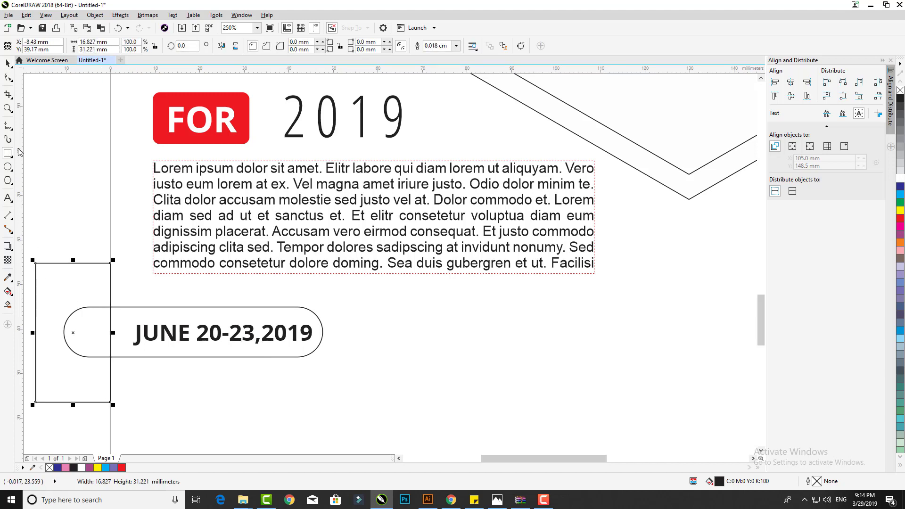
{"action": "left_click", "coordinate": [8, 62]}
{"action": "left_click", "coordinate": [117, 309], "text": "shift"}
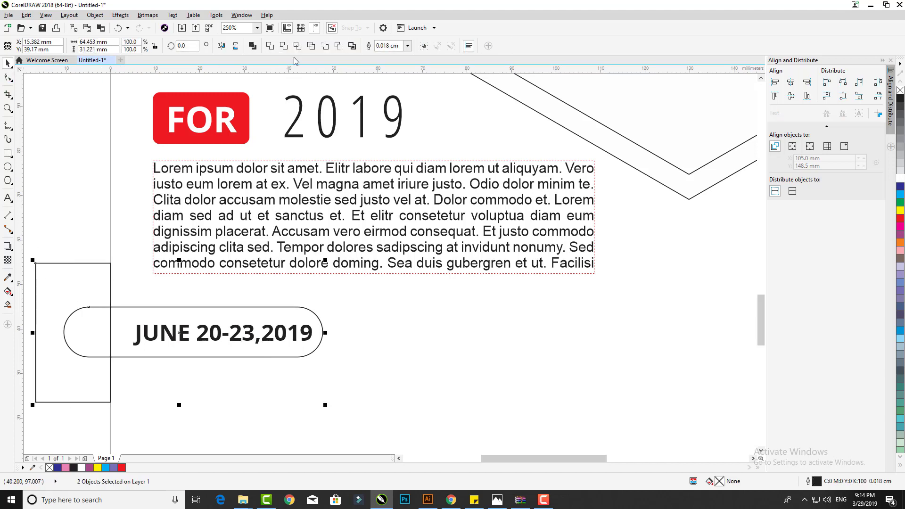
{"action": "left_click", "coordinate": [285, 46]}
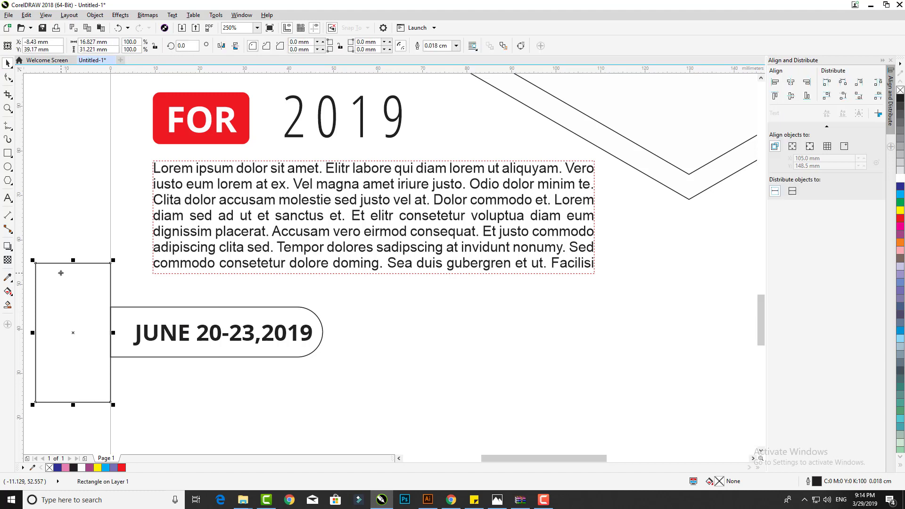
{"action": "key", "text": "Delete"}
Fill the trimmed bar red without an outline and colour the date text white
{"action": "left_click", "coordinate": [227, 316]}
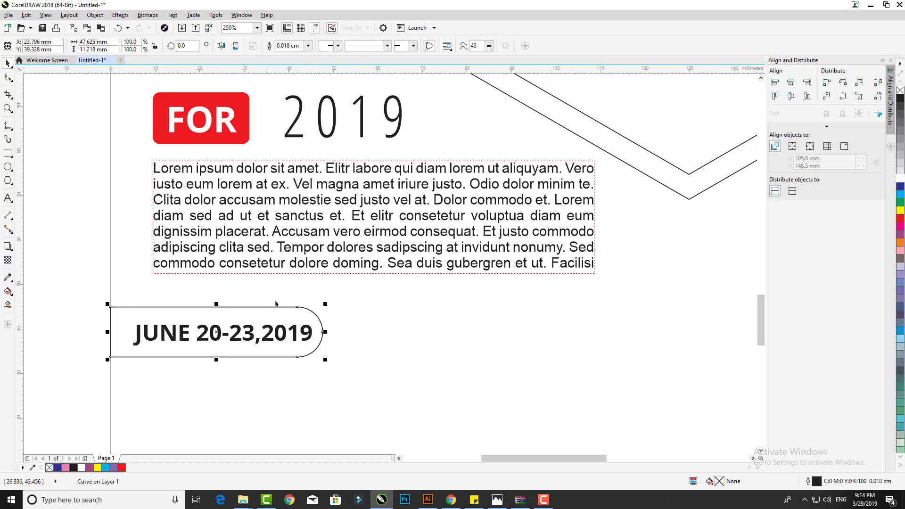
{"action": "left_click", "coordinate": [900, 218]}
{"action": "right_click", "coordinate": [901, 90]}
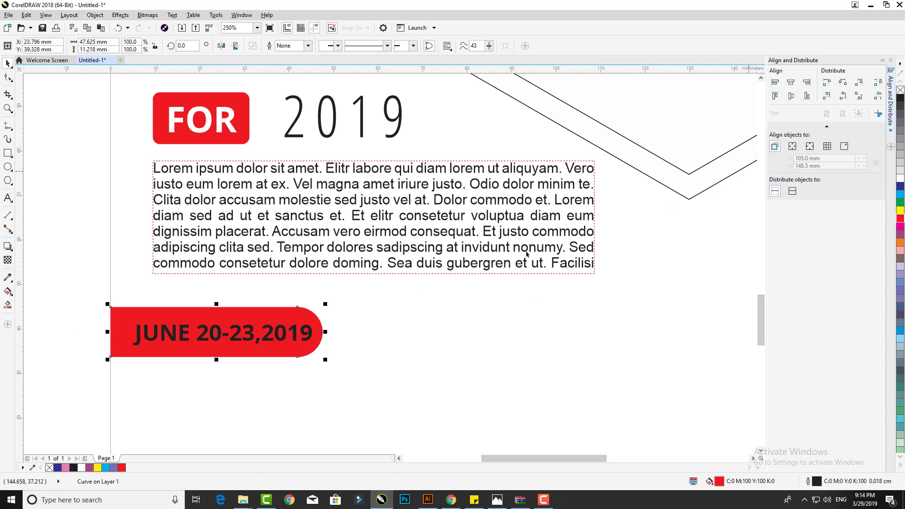
{"action": "left_click", "coordinate": [96, 288]}
{"action": "left_click_drag", "start_coordinate": [315, 375], "coordinate": [316, 375]}
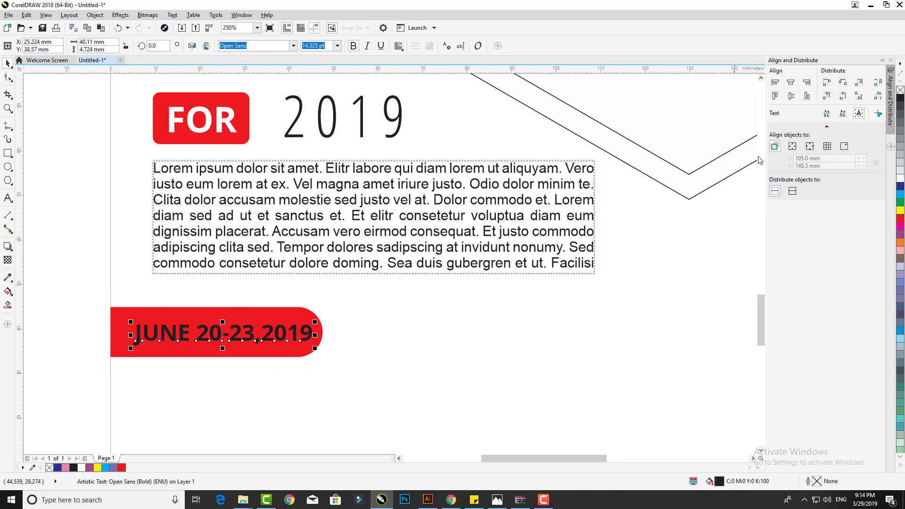
{"action": "left_click", "coordinate": [900, 179]}
Centre the date text horizontally on the red bar and group the two objects
{"action": "scroll", "coordinate": [185, 328], "scroll_direction": "up", "scroll_amount": 2}
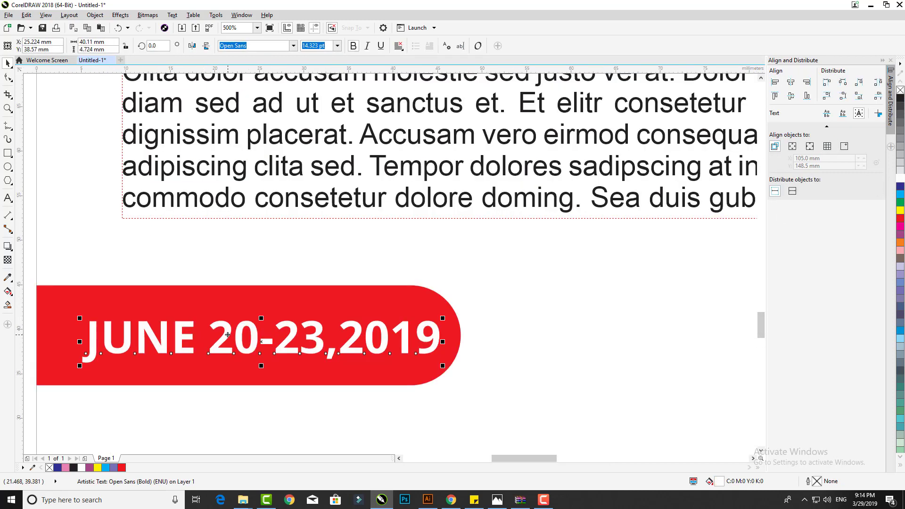
{"action": "left_click_drag", "start_coordinate": [224, 335], "coordinate": [203, 335]}
{"action": "left_click", "coordinate": [211, 295], "text": "shift"}
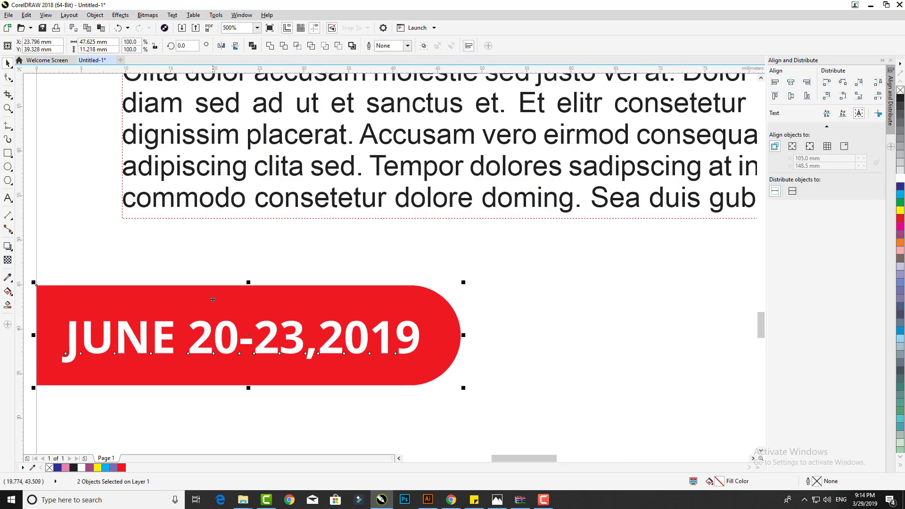
{"action": "key", "text": "c"}
{"action": "scroll", "coordinate": [415, 257], "scroll_direction": "down", "scroll_amount": 4}
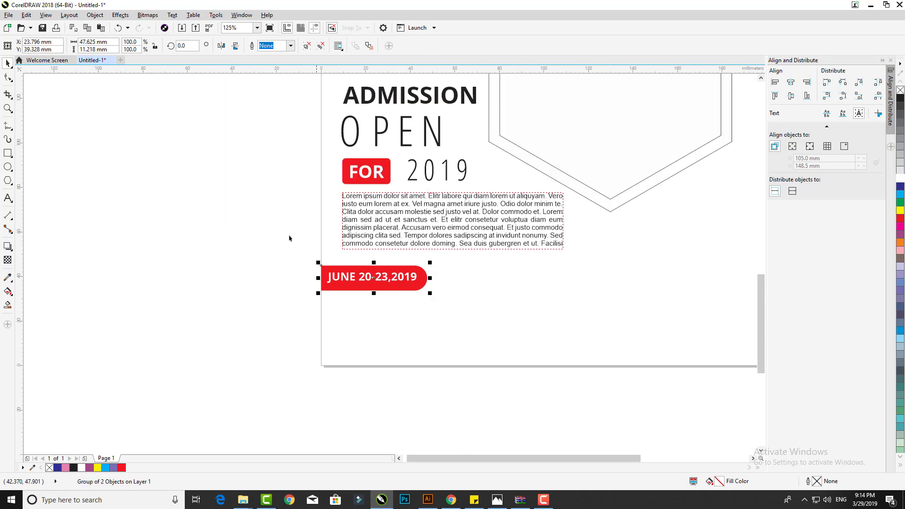
{"action": "left_click", "coordinate": [419, 319]}
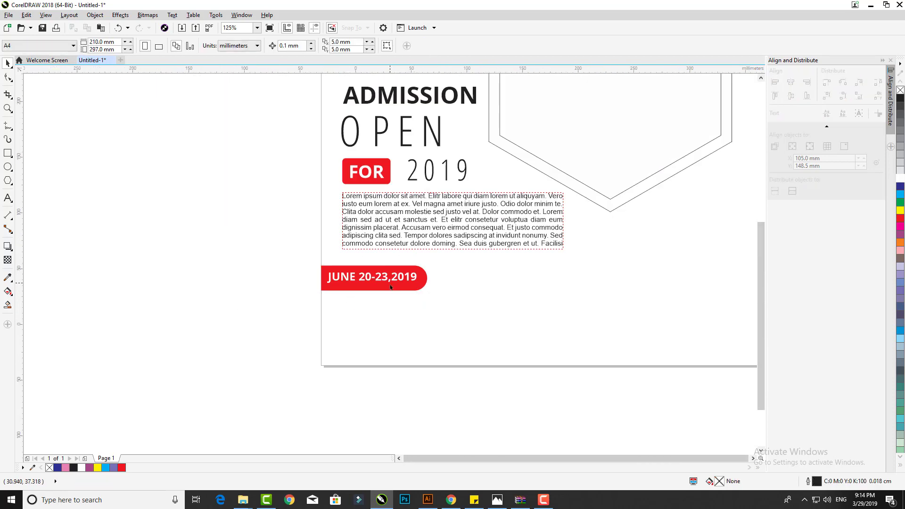
Import logo.eps as editable with text as curves, scaled to about 69.5 mm and placed beside the page's upper left
{"action": "scroll", "coordinate": [390, 282], "scroll_direction": "down", "scroll_amount": 3}
{"action": "scroll", "coordinate": [402, 206], "scroll_direction": "up", "scroll_amount": 3}
{"action": "key", "text": "ctrl+i"}
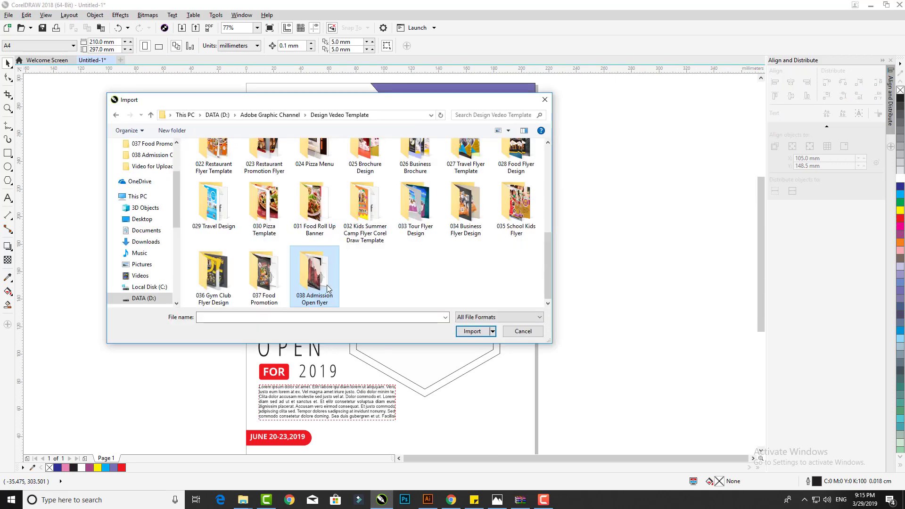
{"action": "double_click", "coordinate": [314, 266]}
{"action": "left_click", "coordinate": [318, 167]}
{"action": "left_click", "coordinate": [472, 346]}
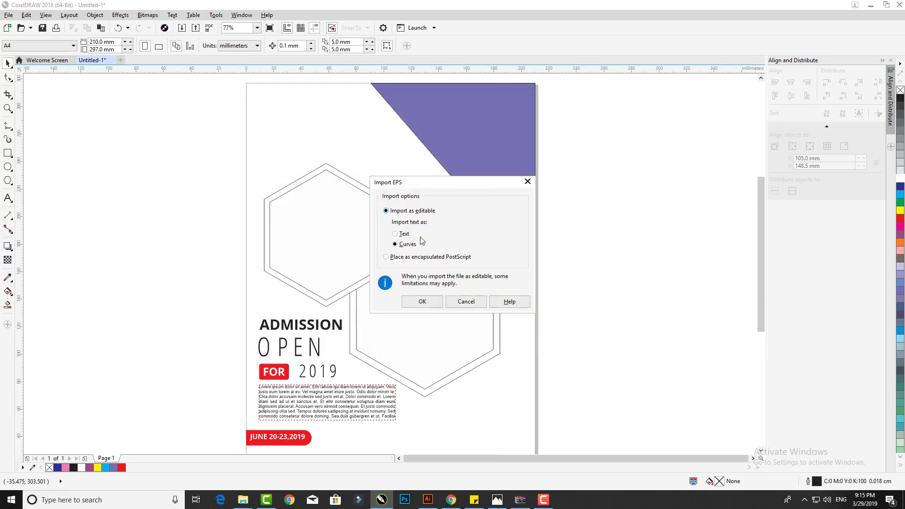
{"action": "key", "text": "Return"}
{"action": "left_click", "coordinate": [310, 130]}
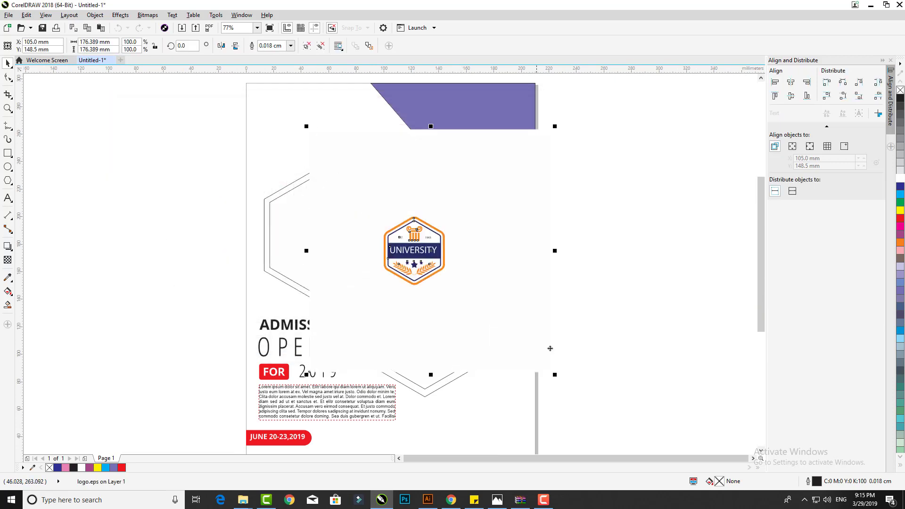
{"action": "left_click_drag", "start_coordinate": [546, 366], "coordinate": [414, 291]}
{"action": "left_click_drag", "start_coordinate": [358, 185], "coordinate": [162, 158]}
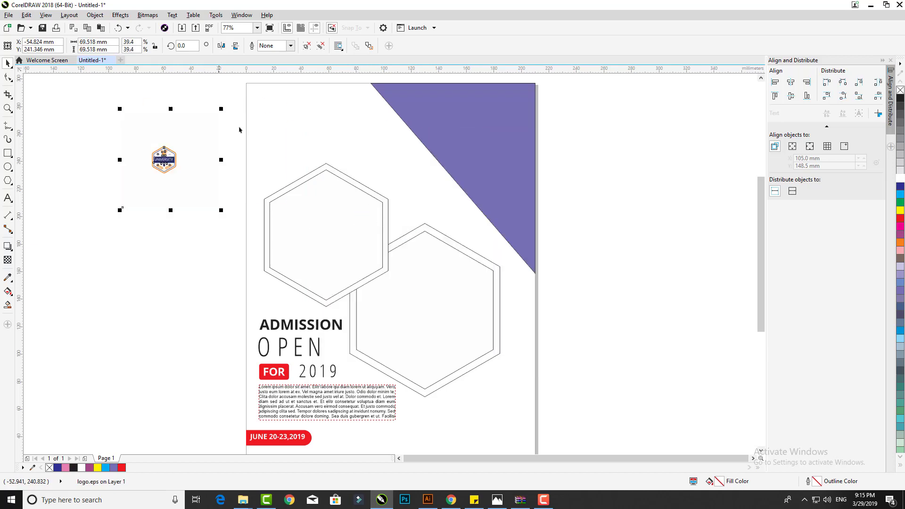
Ungroup the imported logo, remove its white background, and regroup the emblem's parts
{"action": "left_click", "coordinate": [307, 45]}
{"action": "left_click_drag", "start_coordinate": [200, 196], "coordinate": [127, 337]}
{"action": "left_click", "coordinate": [180, 261]}
{"action": "left_click_drag", "start_coordinate": [118, 118], "coordinate": [208, 215]}
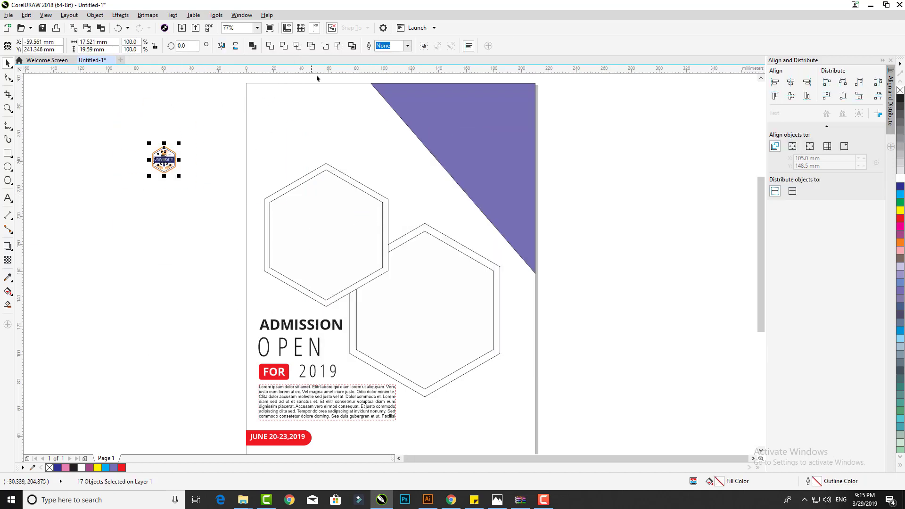
{"action": "left_click", "coordinate": [424, 45]}
Place the university emblem above the upper hexagon near the page's top and enlarge it to about 38 by 42 mm
{"action": "left_click_drag", "start_coordinate": [163, 161], "coordinate": [305, 151]}
{"action": "scroll", "coordinate": [312, 103], "scroll_direction": "up", "scroll_amount": 1}
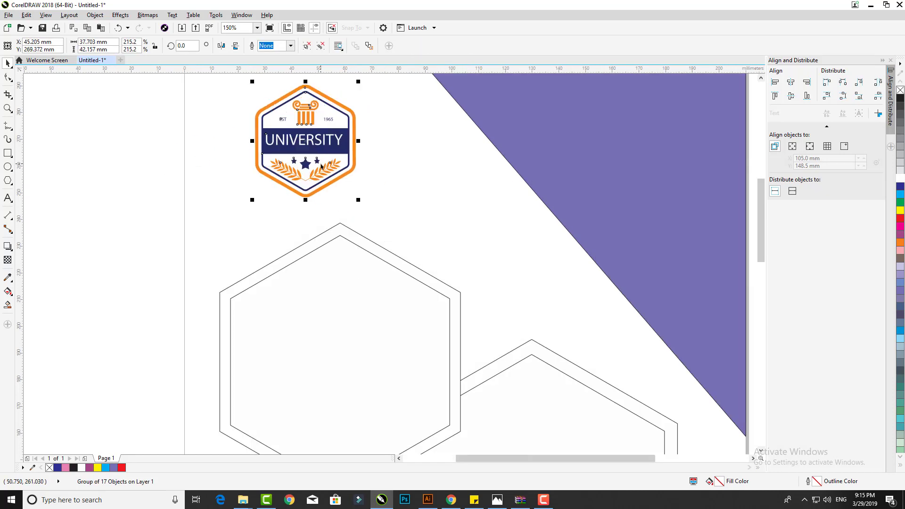
{"action": "scroll", "coordinate": [320, 165], "scroll_direction": "down", "scroll_amount": 1}
{"action": "left_click", "coordinate": [220, 172]}
Create a page-sized 210 by 297 mm background rectangle and fill it red
{"action": "left_click", "coordinate": [8, 181]}
{"action": "double_click", "coordinate": [9, 152]}
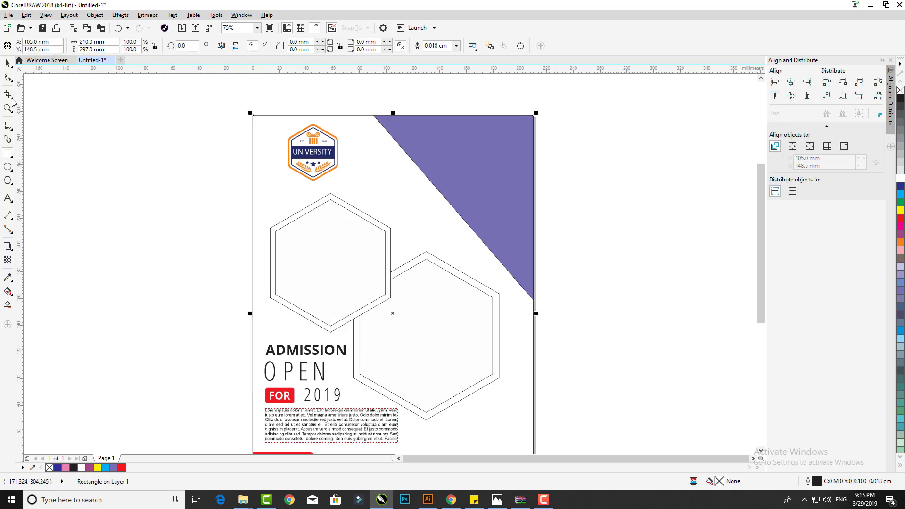
{"action": "left_click", "coordinate": [901, 220]}
Apply an elliptical fountain fill to the background, running from white at the page's middle to red outside
{"action": "left_click", "coordinate": [8, 291]}
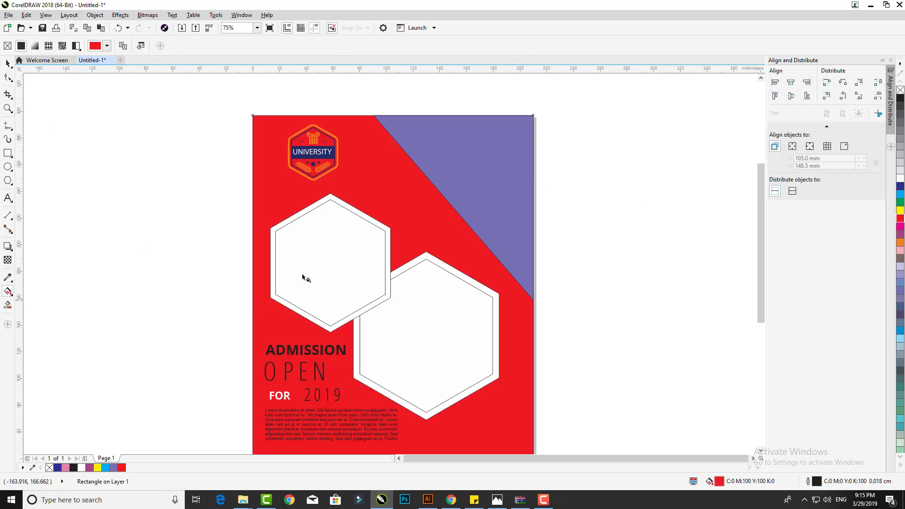
{"action": "scroll", "coordinate": [304, 259], "scroll_direction": "down", "scroll_amount": 2}
{"action": "left_click_drag", "start_coordinate": [357, 203], "coordinate": [487, 334]}
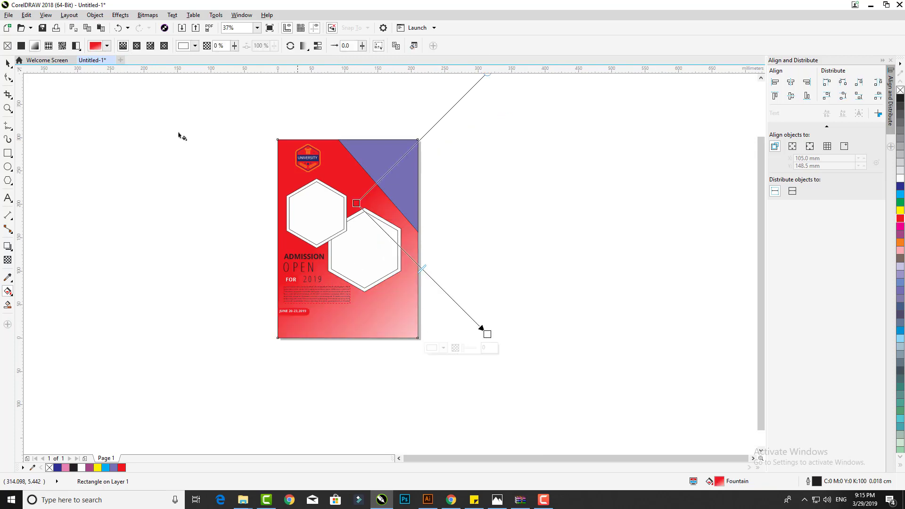
{"action": "left_click", "coordinate": [137, 46]}
{"action": "left_click_drag", "start_coordinate": [422, 269], "coordinate": [350, 246]}
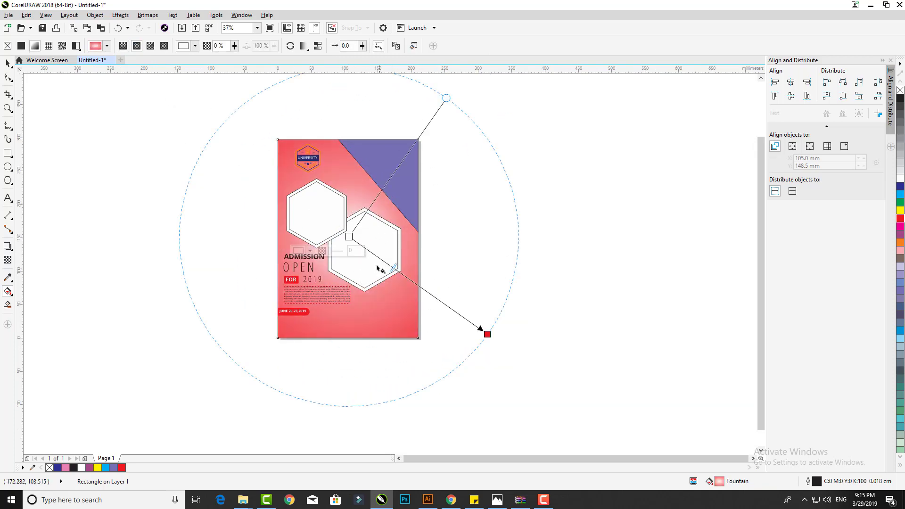
Set the gradient's centre node to 21% transparency and change its colour from white to a light red
{"action": "scroll", "coordinate": [336, 261], "scroll_direction": "up", "scroll_amount": 2}
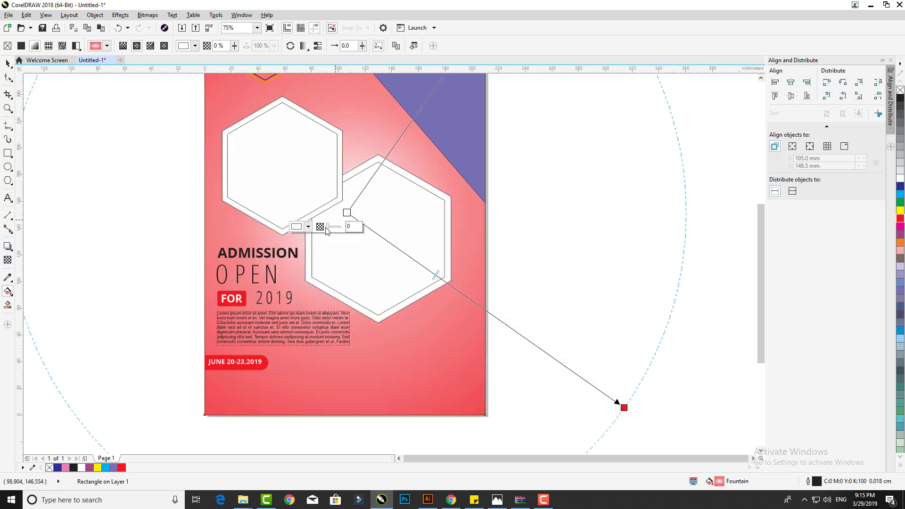
{"action": "left_click_drag", "start_coordinate": [327, 229], "coordinate": [332, 230]}
{"action": "left_click", "coordinate": [307, 227]}
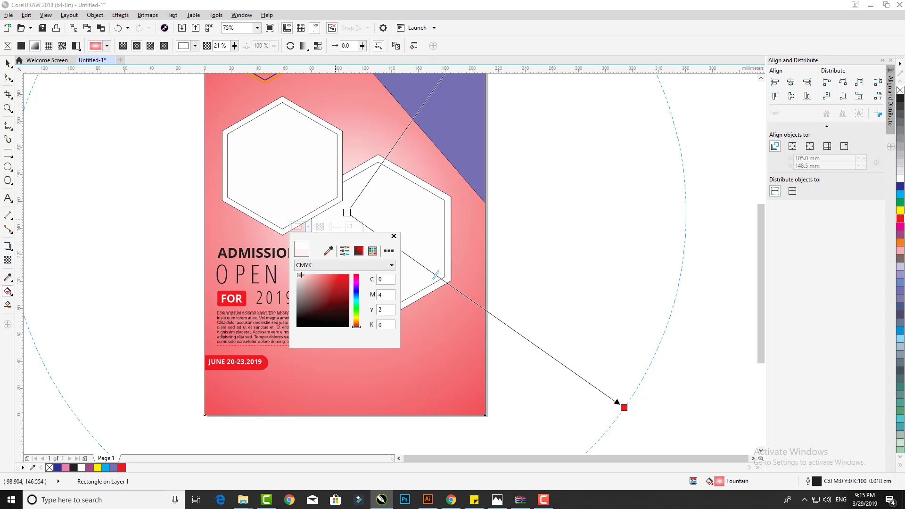
{"action": "left_click_drag", "start_coordinate": [317, 275], "coordinate": [320, 275]}
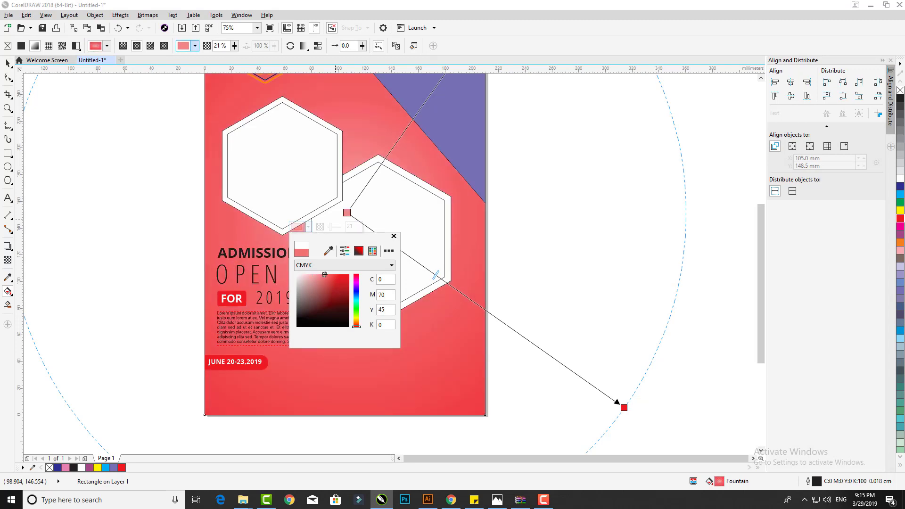
Darken the gradient's outer node to a deep red
{"action": "left_click", "coordinate": [624, 407]}
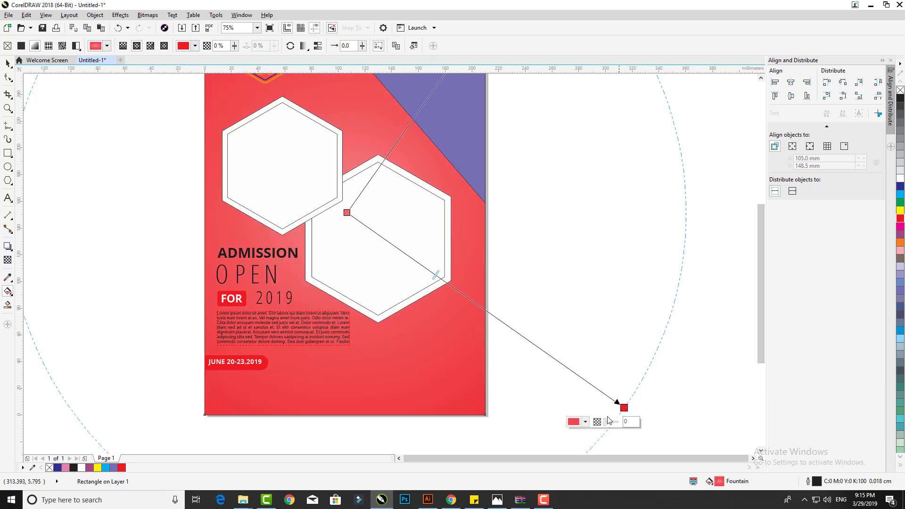
{"action": "left_click", "coordinate": [575, 421]}
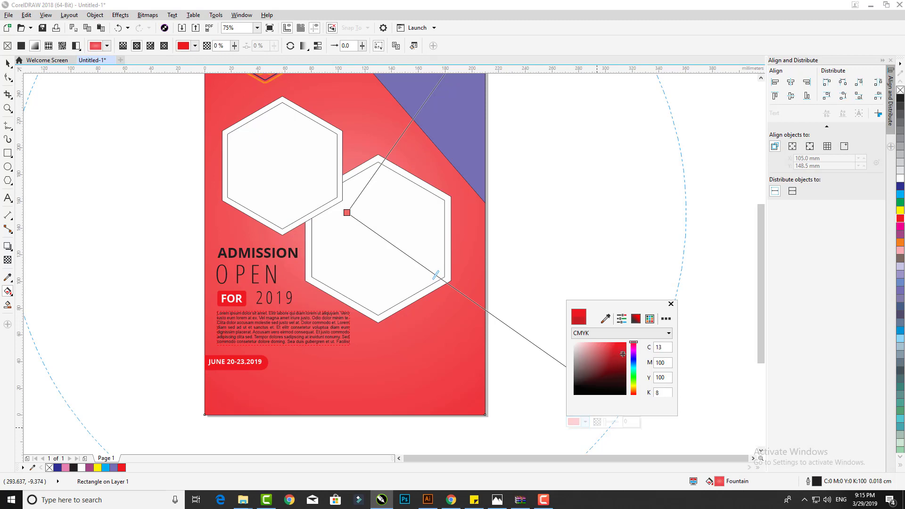
{"action": "left_click_drag", "start_coordinate": [623, 354], "coordinate": [624, 357]}
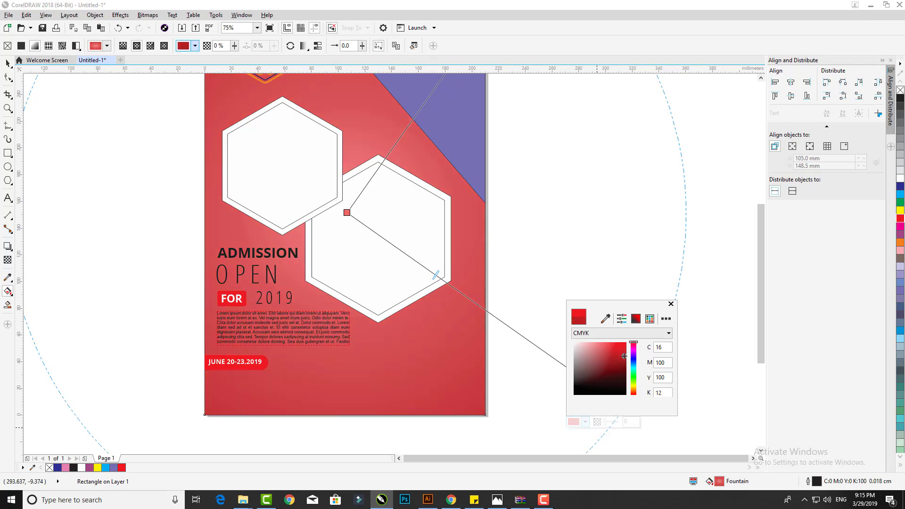
Move the gradient's midpoint toward its centre and shrink the gradient's radius so its outer node sits at the page's right edge
{"action": "left_click", "coordinate": [436, 277]}
{"action": "left_click_drag", "start_coordinate": [437, 276], "coordinate": [409, 258]}
{"action": "scroll", "coordinate": [409, 261], "scroll_direction": "down", "scroll_amount": 1}
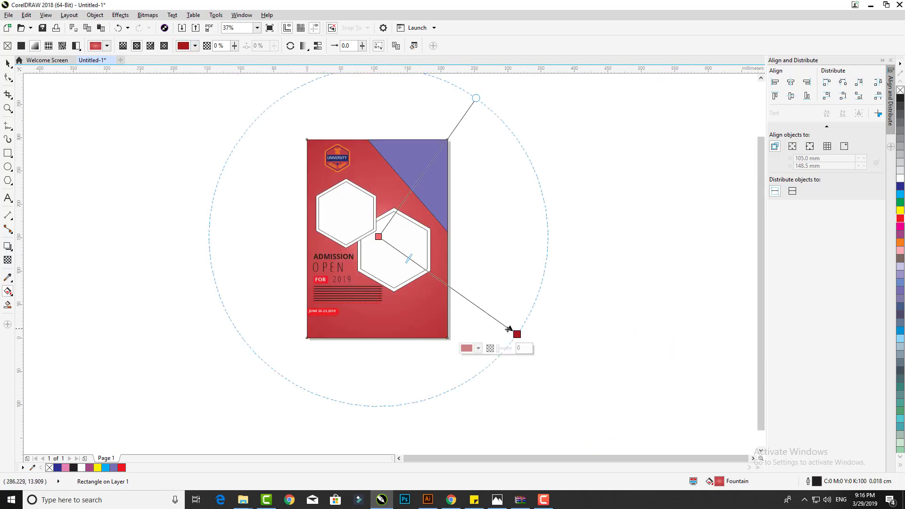
{"action": "left_click_drag", "start_coordinate": [509, 328], "coordinate": [441, 289]}
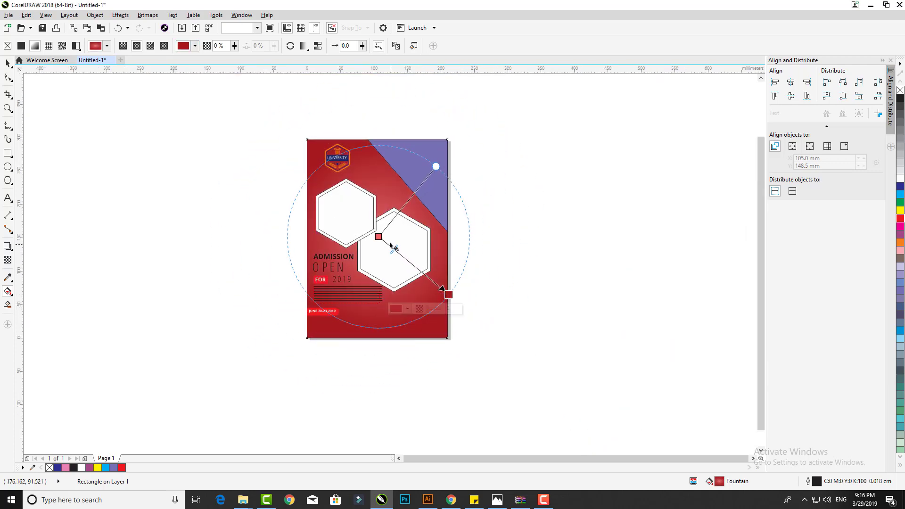
{"action": "left_click", "coordinate": [7, 63]}
{"action": "key", "text": "Escape"}
Recolour the lorem ipsum body text from black to white
{"action": "scroll", "coordinate": [348, 206], "scroll_direction": "up", "scroll_amount": 1}
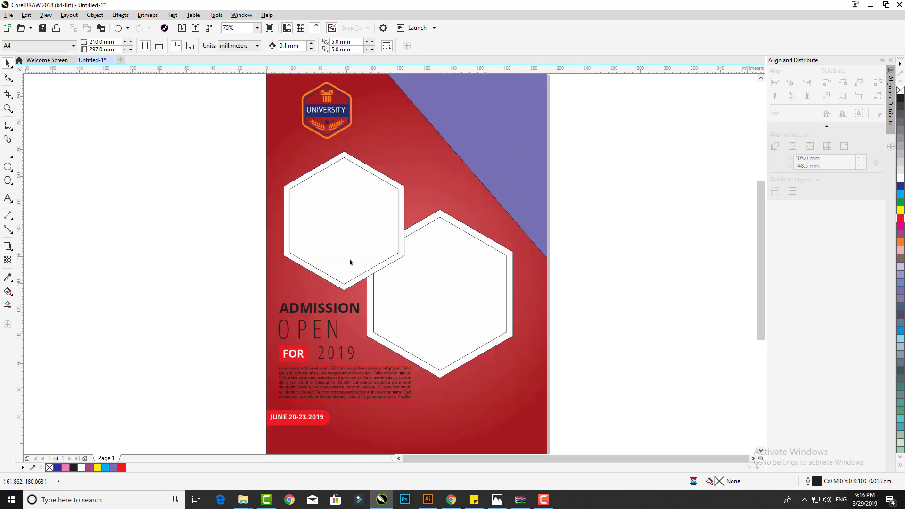
{"action": "left_click", "coordinate": [352, 391]}
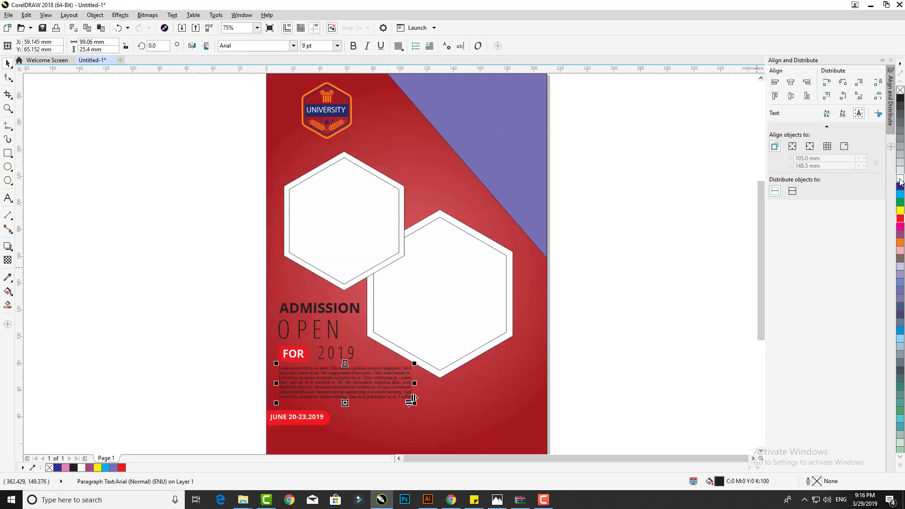
{"action": "left_click", "coordinate": [145, 341]}
Shrink the heading group from its upper edge to about 40.2 mm high, keeping its width, and ungroup it
{"action": "scroll", "coordinate": [314, 380], "scroll_direction": "up", "scroll_amount": 4}
{"action": "left_click", "coordinate": [329, 148]}
{"action": "scroll", "coordinate": [325, 191], "scroll_direction": "down", "scroll_amount": 4}
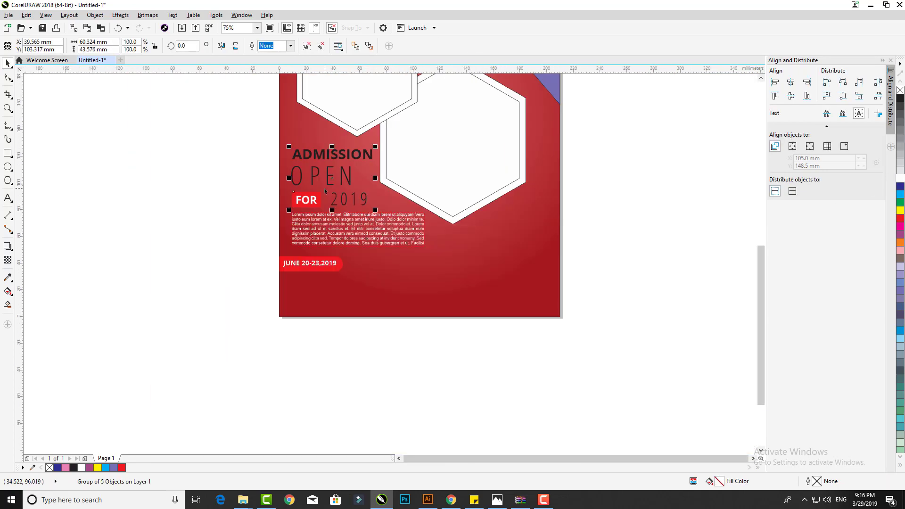
{"action": "left_click_drag", "start_coordinate": [331, 145], "coordinate": [332, 150]}
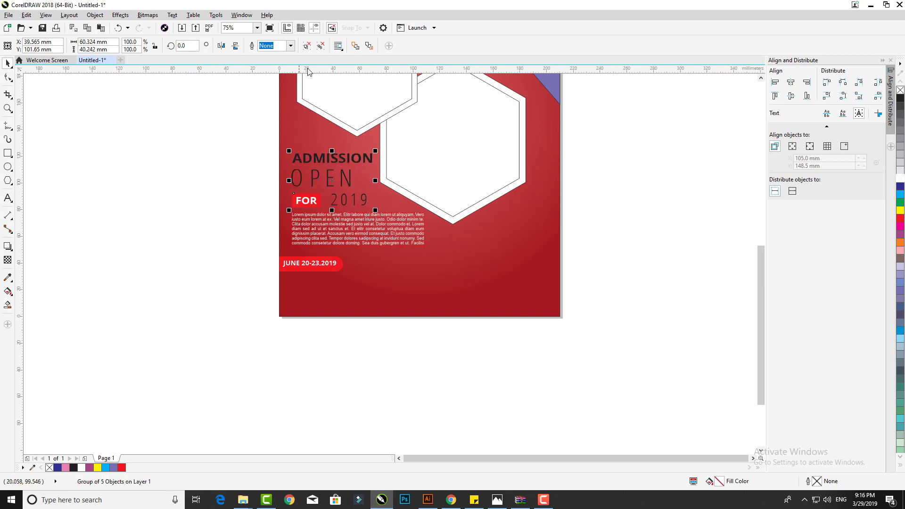
{"action": "left_click", "coordinate": [307, 45]}
Move OPEN up close beneath ADMISSION and shift the FOR box and 2019 up right below it
{"action": "scroll", "coordinate": [321, 167], "scroll_direction": "up", "scroll_amount": 2}
{"action": "left_click", "coordinate": [338, 177]}
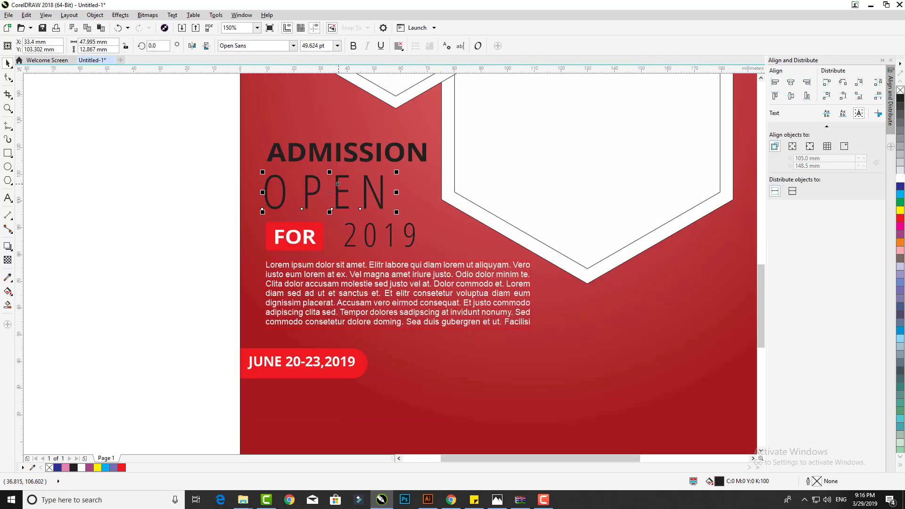
{"action": "left_click_drag", "start_coordinate": [337, 178], "coordinate": [338, 177]}
{"action": "left_click", "coordinate": [201, 214]}
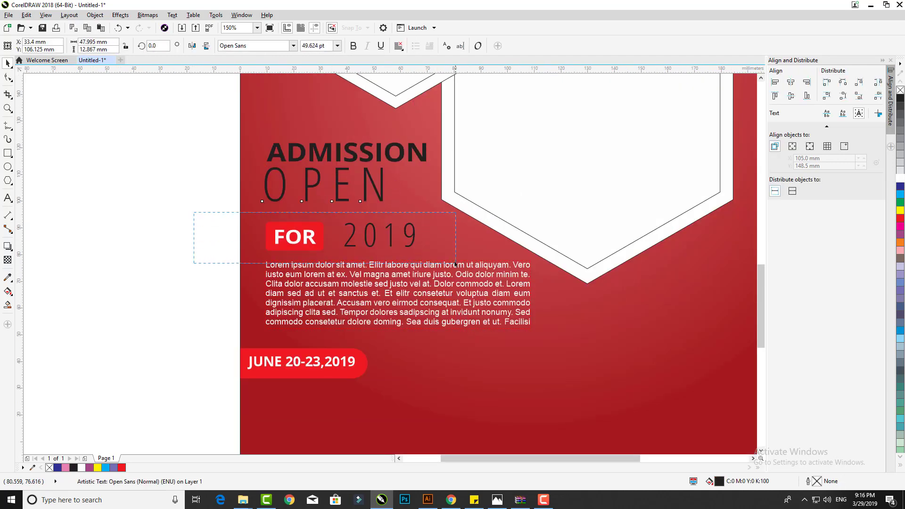
{"action": "left_click_drag", "start_coordinate": [456, 263], "coordinate": [455, 263]}
{"action": "left_click", "coordinate": [250, 226]}
{"action": "left_click", "coordinate": [190, 210]}
{"action": "left_click_drag", "start_coordinate": [180, 203], "coordinate": [429, 253]}
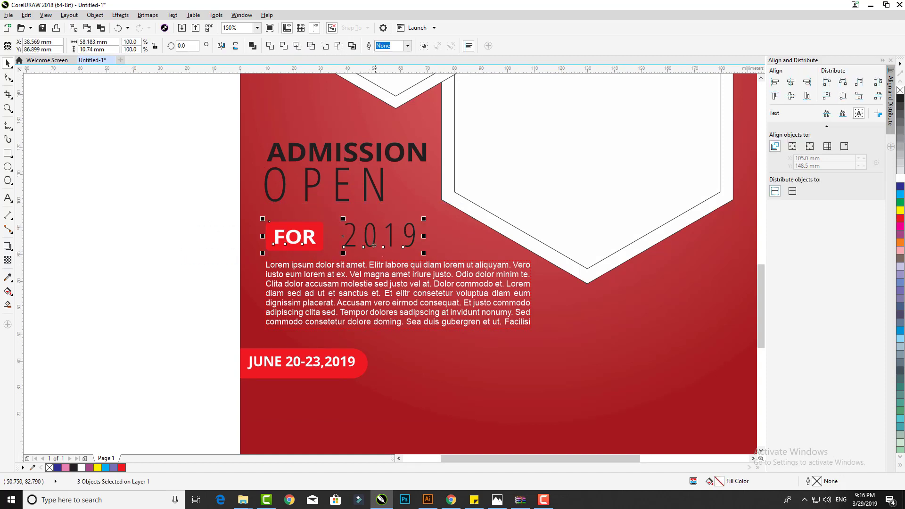
{"action": "left_click_drag", "start_coordinate": [374, 244], "coordinate": [374, 234]}
Fill the heading texts ADMISSION, OPEN and 2019 with white
{"action": "left_click_drag", "start_coordinate": [197, 115], "coordinate": [462, 205]}
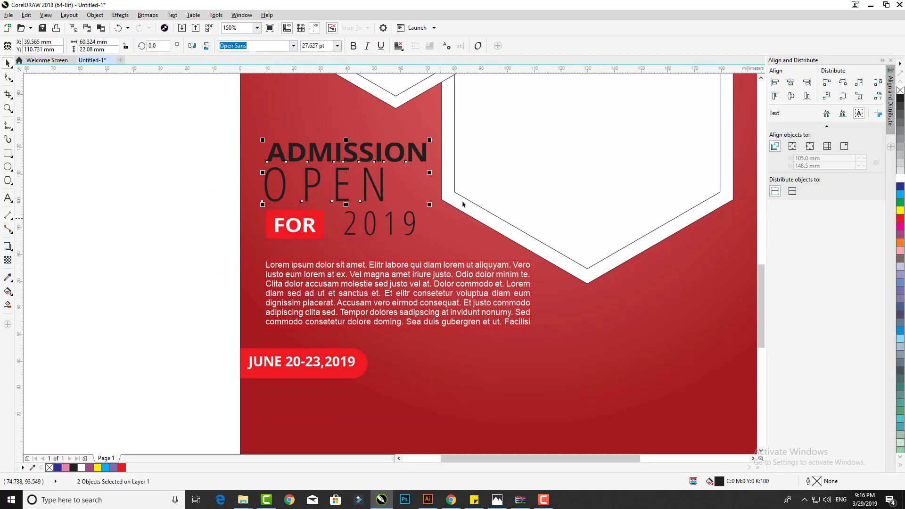
{"action": "left_click", "coordinate": [900, 178]}
{"action": "left_click", "coordinate": [401, 226]}
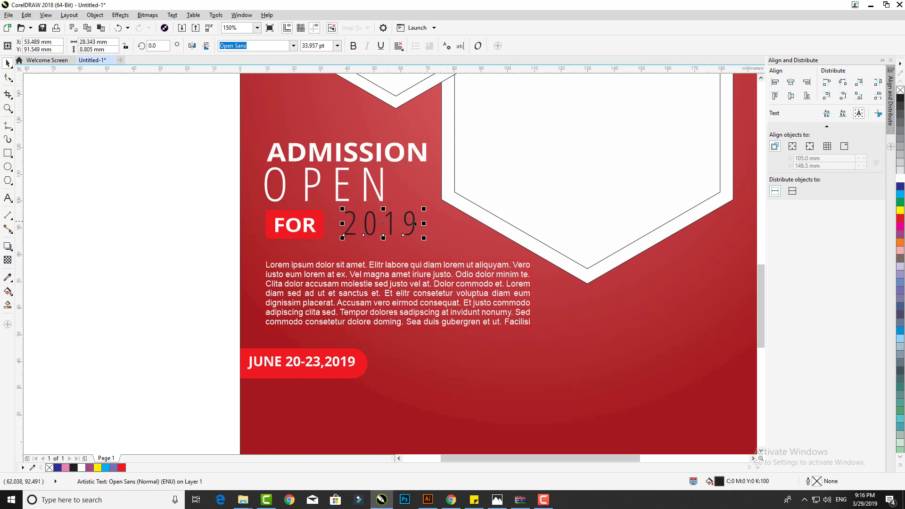
{"action": "left_click", "coordinate": [900, 179]}
Fill the whole date bar group with orange and ungroup its bar and date text
{"action": "left_click", "coordinate": [365, 355]}
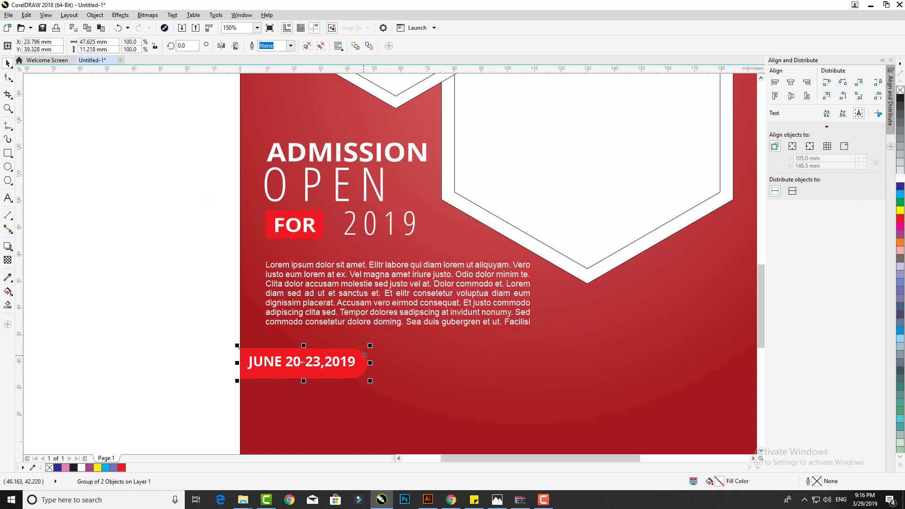
{"action": "left_click", "coordinate": [899, 241]}
{"action": "left_click_drag", "start_coordinate": [209, 307], "coordinate": [331, 380]}
{"action": "left_click", "coordinate": [323, 369]}
{"action": "left_click", "coordinate": [308, 46]}
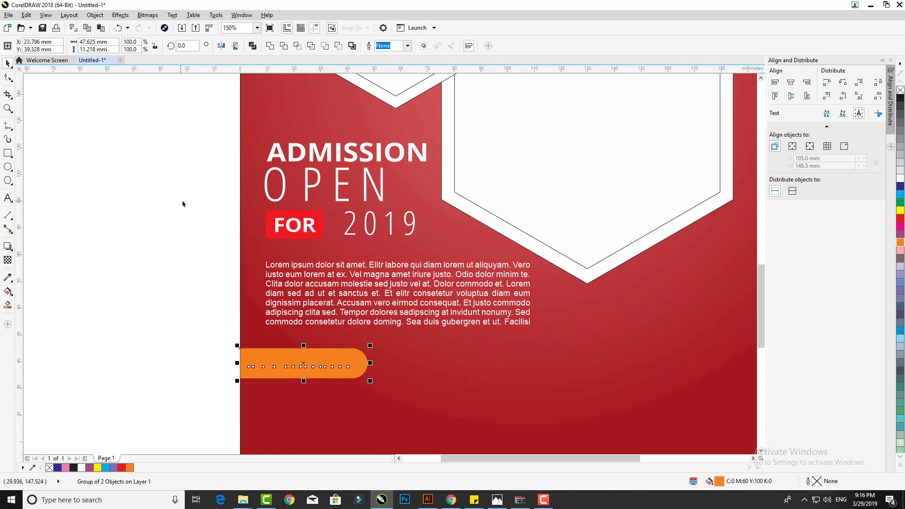
Fill the date bar's rounded shape with white and its date text with red
{"action": "left_click", "coordinate": [182, 204]}
{"action": "left_click", "coordinate": [316, 352]}
{"action": "left_click", "coordinate": [900, 179]}
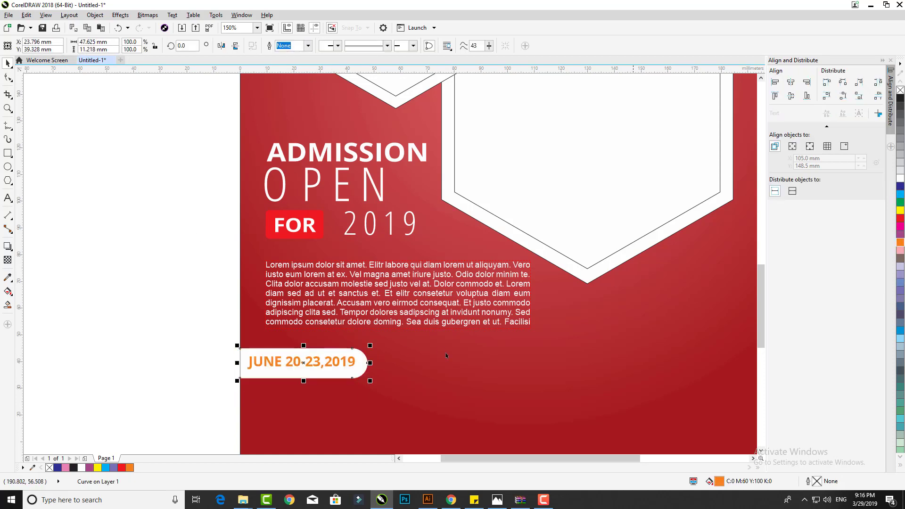
{"action": "left_click", "coordinate": [311, 370]}
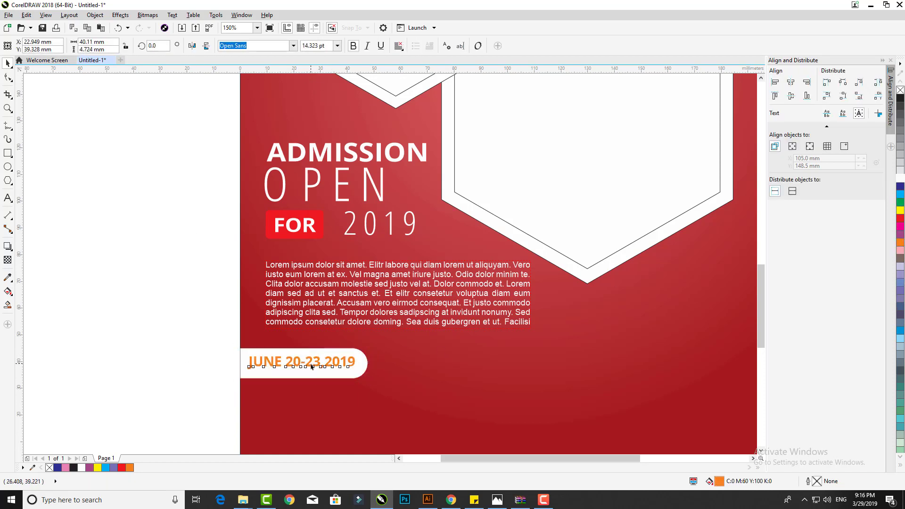
{"action": "left_click", "coordinate": [900, 218]}
Fill the box behind FOR with white and the word FOR with red
{"action": "left_click", "coordinate": [287, 215]}
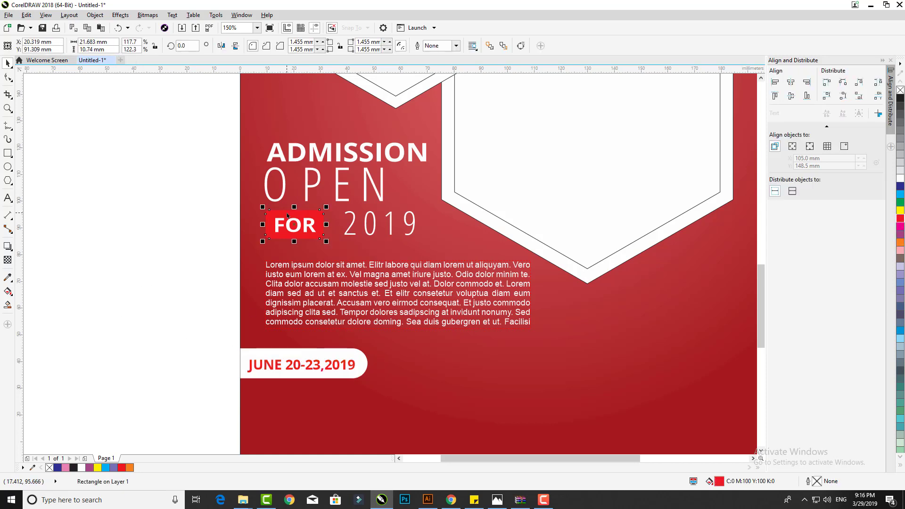
{"action": "left_click", "coordinate": [901, 194]}
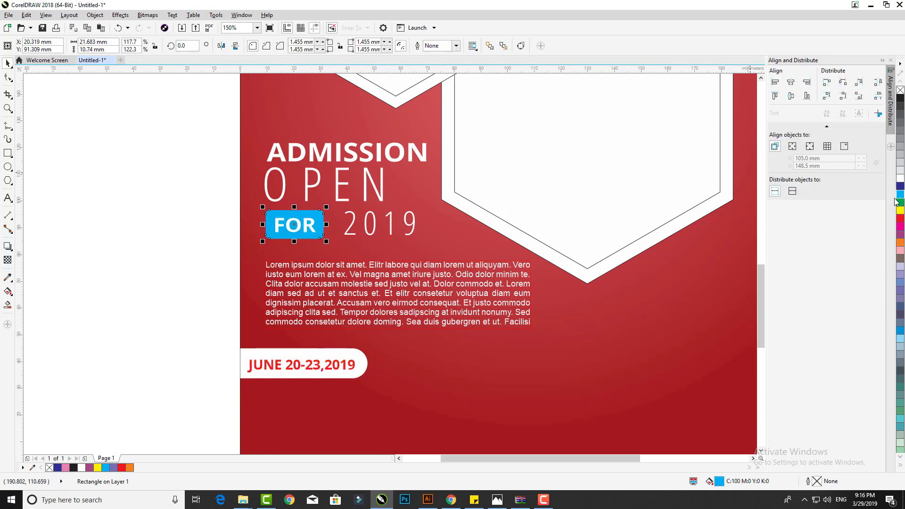
{"action": "left_click", "coordinate": [900, 179]}
{"action": "left_click_drag", "start_coordinate": [187, 193], "coordinate": [319, 245]}
{"action": "left_click", "coordinate": [901, 220]}
{"action": "left_click", "coordinate": [210, 315]}
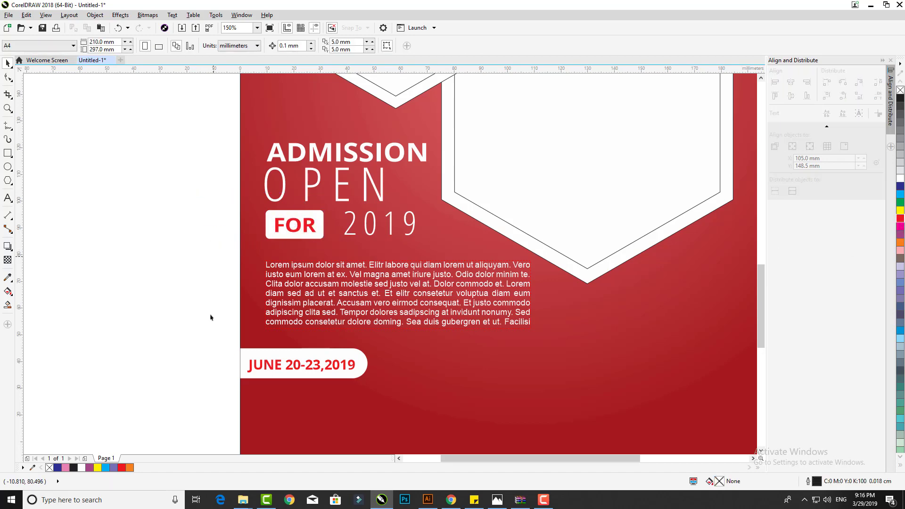
Place a copy of the university logo beside the page, ungroup it and break its orange ring apart into two hexagons
{"action": "key", "text": "shift+F4"}
{"action": "scroll", "coordinate": [340, 102], "scroll_direction": "up", "scroll_amount": 3}
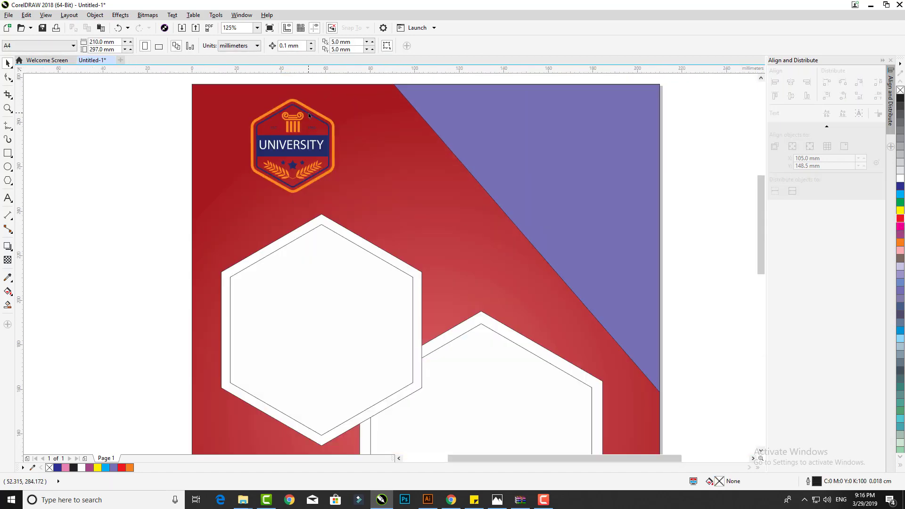
{"action": "left_click_drag", "start_coordinate": [309, 115], "coordinate": [169, 176]}
{"action": "right_click", "coordinate": [133, 142]}
{"action": "left_click", "coordinate": [307, 45]}
{"action": "left_click", "coordinate": [172, 126]}
{"action": "left_click", "coordinate": [252, 47]}
{"action": "left_click", "coordinate": [151, 93]}
Centre the larger orange hexagon horizontally and vertically on the logo on the page
{"action": "left_click_drag", "start_coordinate": [177, 122], "coordinate": [233, 138]}
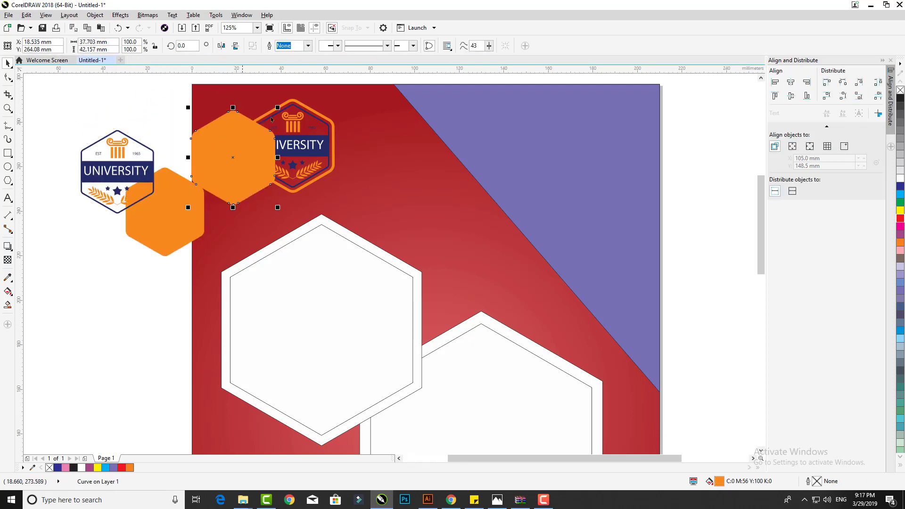
{"action": "scroll", "coordinate": [311, 101], "scroll_direction": "up", "scroll_amount": 2}
{"action": "left_click", "coordinate": [311, 118], "text": "shift"}
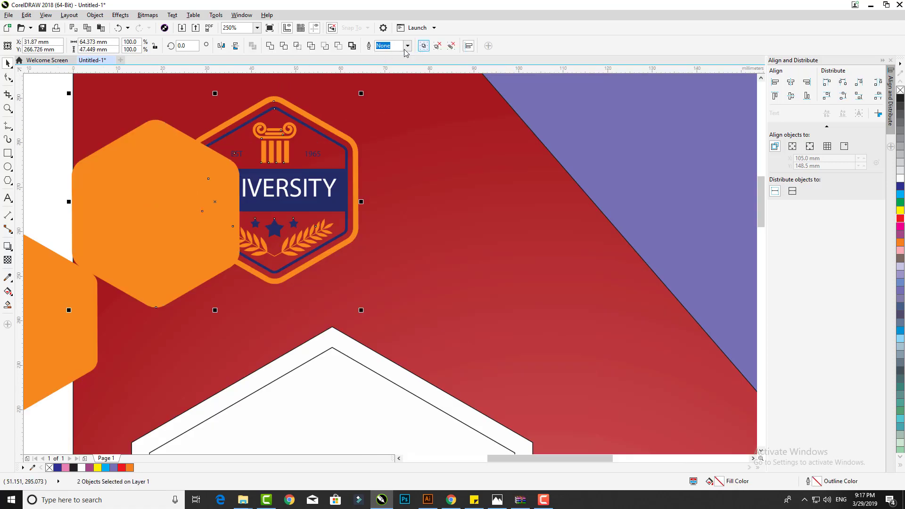
{"action": "left_click", "coordinate": [469, 46]}
{"action": "left_click", "coordinate": [469, 46]}
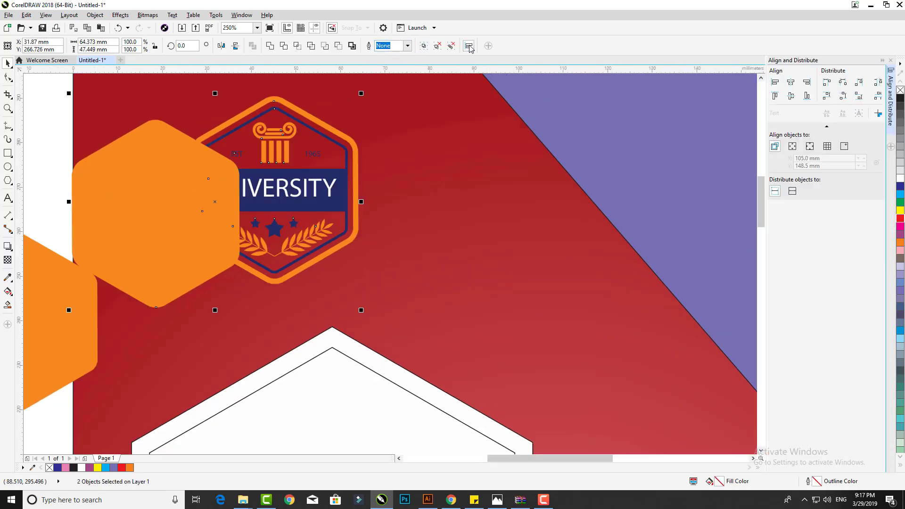
{"action": "left_click", "coordinate": [791, 82]}
{"action": "left_click", "coordinate": [792, 96]}
Fill the hexagon covering the logo with white and send it to the back of the page
{"action": "left_click", "coordinate": [65, 111]}
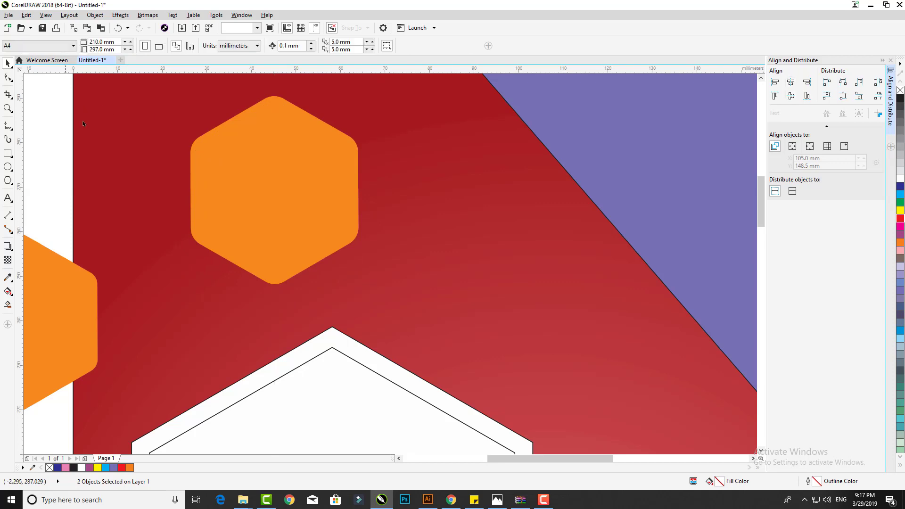
{"action": "left_click", "coordinate": [244, 143]}
{"action": "left_click", "coordinate": [899, 179]}
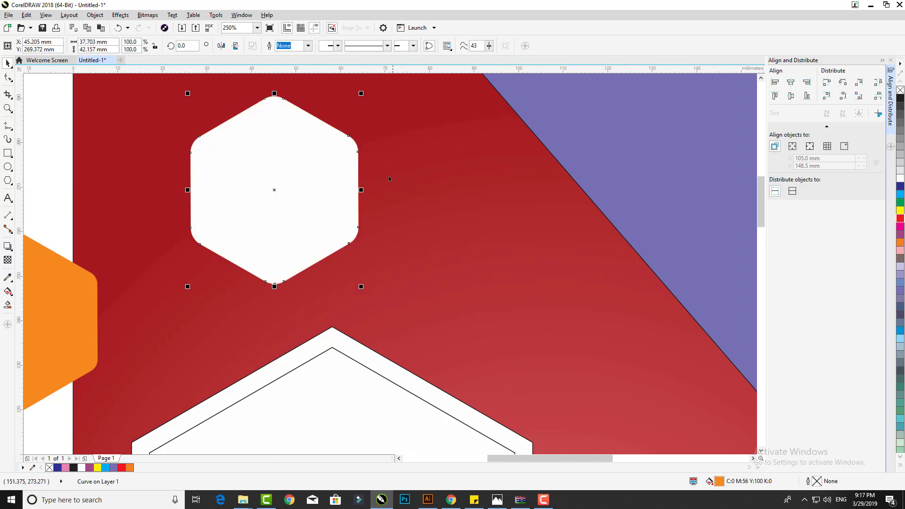
{"action": "right_click", "coordinate": [293, 172]}
{"action": "mouse_move", "coordinate": [358, 341]}
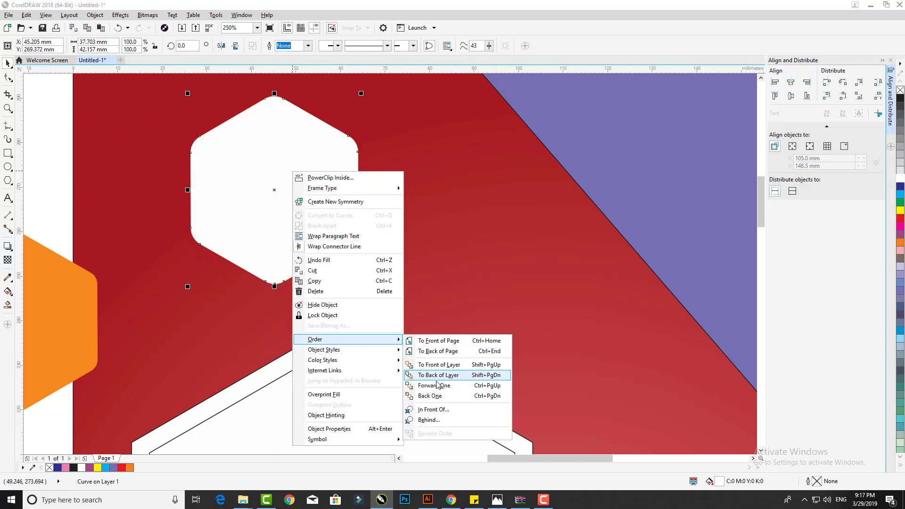
{"action": "left_click", "coordinate": [445, 355]}
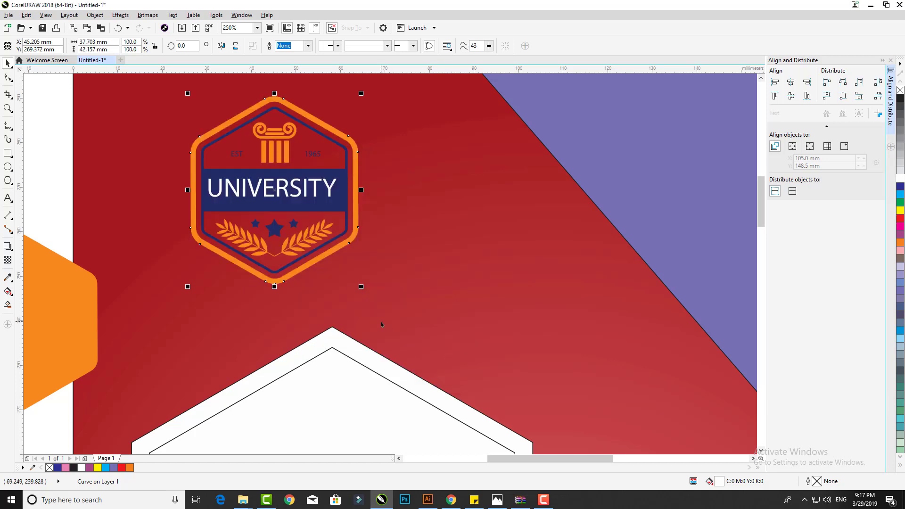
Group the white hexagon with the logo and move the grouped logo slightly down
{"action": "scroll", "coordinate": [415, 271], "scroll_direction": "down", "scroll_amount": 1}
{"action": "left_click", "coordinate": [273, 139]}
{"action": "left_click_drag", "start_coordinate": [273, 157], "coordinate": [420, 306]}
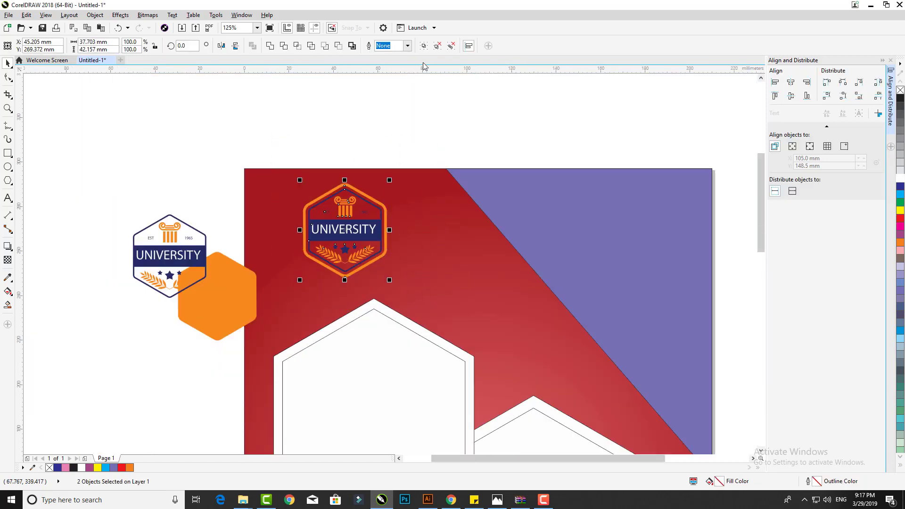
{"action": "key", "text": "ctrl+g"}
{"action": "left_click", "coordinate": [285, 155]}
{"action": "left_click_drag", "start_coordinate": [349, 215], "coordinate": [349, 225]}
Delete the leftover logo copy and orange hexagon beside the page
{"action": "left_click_drag", "start_coordinate": [100, 176], "coordinate": [271, 367]}
{"action": "right_click", "coordinate": [217, 272]}
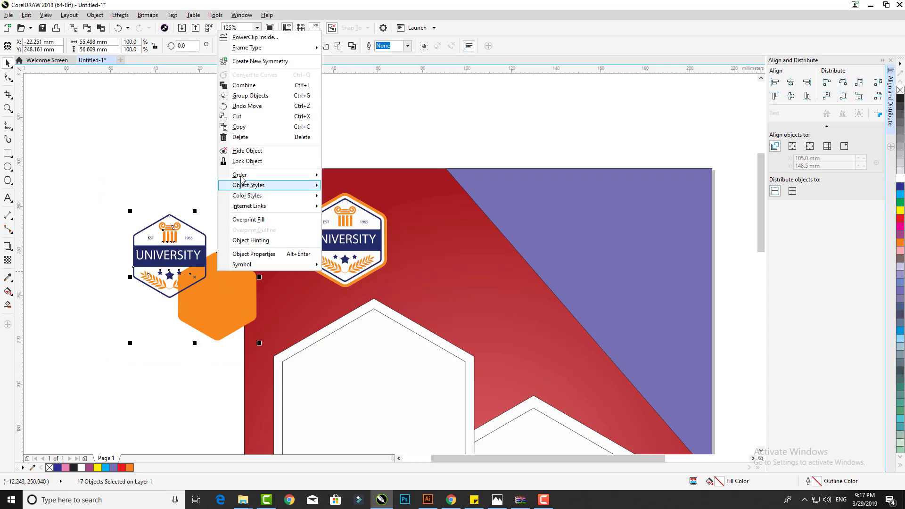
{"action": "left_click", "coordinate": [242, 146]}
{"action": "key", "text": "Delete"}
Move the university logo over the edge of the purple corner and enlarge it
{"action": "key", "text": "shift+F4"}
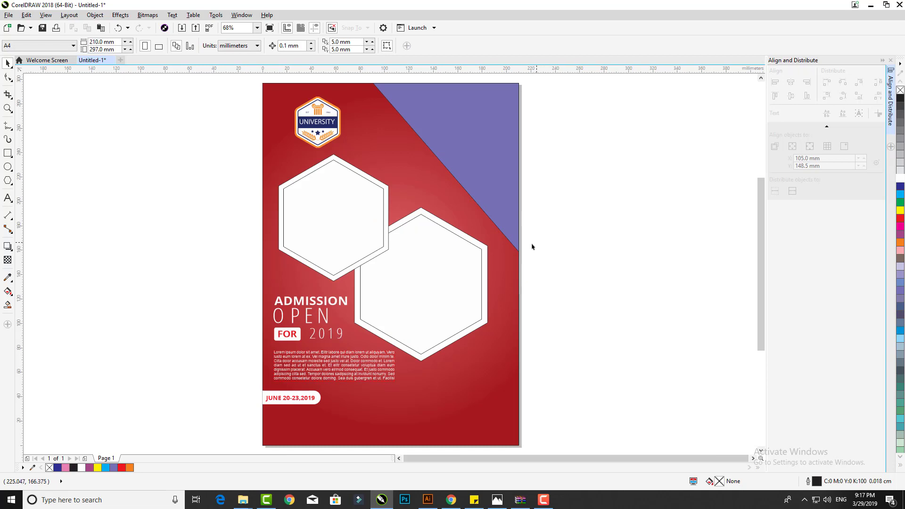
{"action": "left_click", "coordinate": [330, 137]}
{"action": "left_click_drag", "start_coordinate": [330, 137], "coordinate": [480, 186]}
{"action": "scroll", "coordinate": [451, 139], "scroll_direction": "up", "scroll_amount": 2}
{"action": "left_click_drag", "start_coordinate": [452, 139], "coordinate": [464, 159]}
{"action": "scroll", "coordinate": [465, 159], "scroll_direction": "down", "scroll_amount": 3}
{"action": "left_click", "coordinate": [233, 184]}
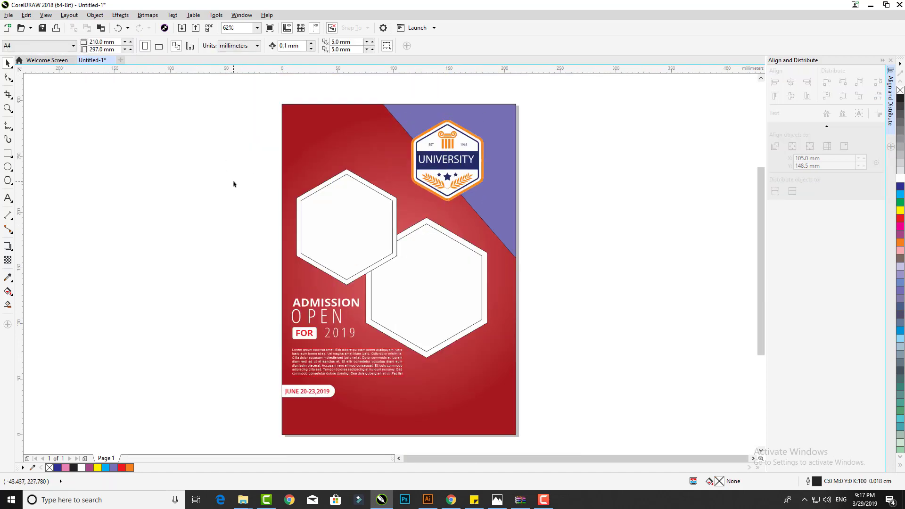
Import the photo students-retention-atlantic-canada-min, scale it to 57% and position it over the smaller hexagon
{"action": "key", "text": "ctrl+i"}
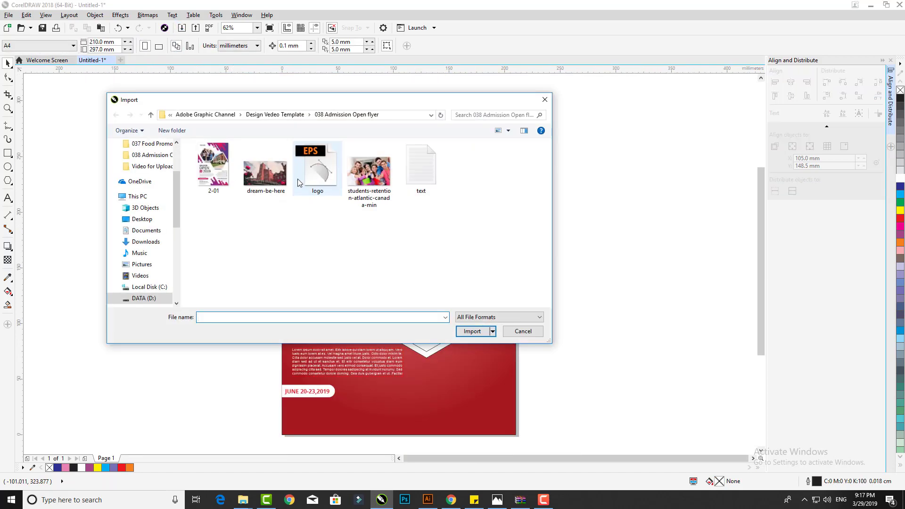
{"action": "left_click", "coordinate": [370, 175]}
{"action": "left_click", "coordinate": [464, 332]}
{"action": "left_click", "coordinate": [298, 229]}
{"action": "left_click_drag", "start_coordinate": [584, 420], "coordinate": [461, 381]}
{"action": "left_click_drag", "start_coordinate": [375, 269], "coordinate": [301, 215]}
PowerClip the student photo inside the inner shape of the smaller hexagon
{"action": "right_click", "coordinate": [311, 210]}
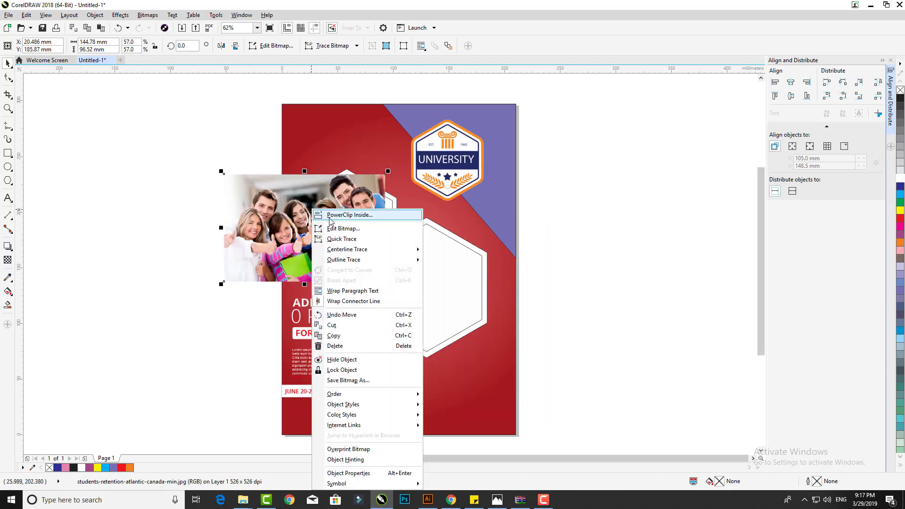
{"action": "left_click", "coordinate": [329, 217]}
{"action": "left_click", "coordinate": [393, 224]}
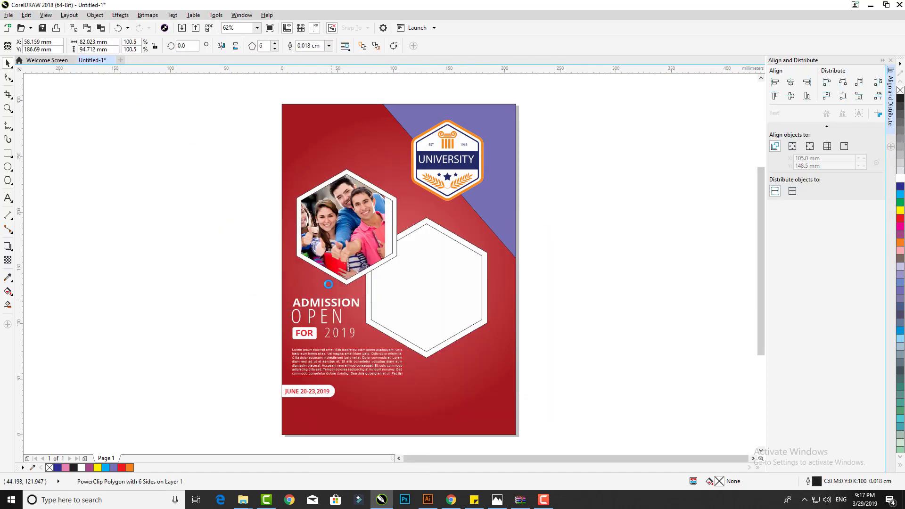
Edit the PowerClip contents, scale the student photo to 56% and finish editing
{"action": "left_click", "coordinate": [321, 293]}
{"action": "scroll", "coordinate": [274, 275], "scroll_direction": "up", "scroll_amount": 2}
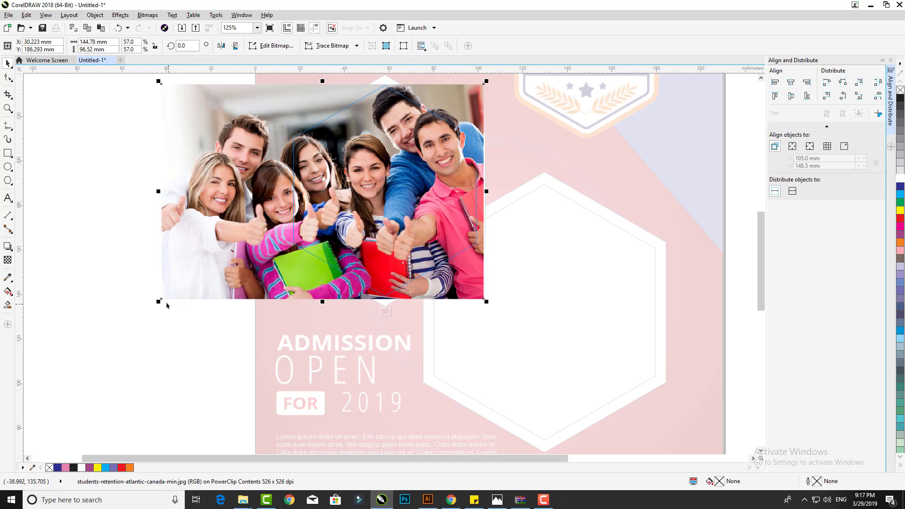
{"action": "mouse_move", "coordinate": [167, 305]}
{"action": "left_mouse_down"}
{"action": "mouse_move", "coordinate": [174, 297]}
{"action": "mouse_move", "coordinate": [164, 298]}
{"action": "left_mouse_up"}
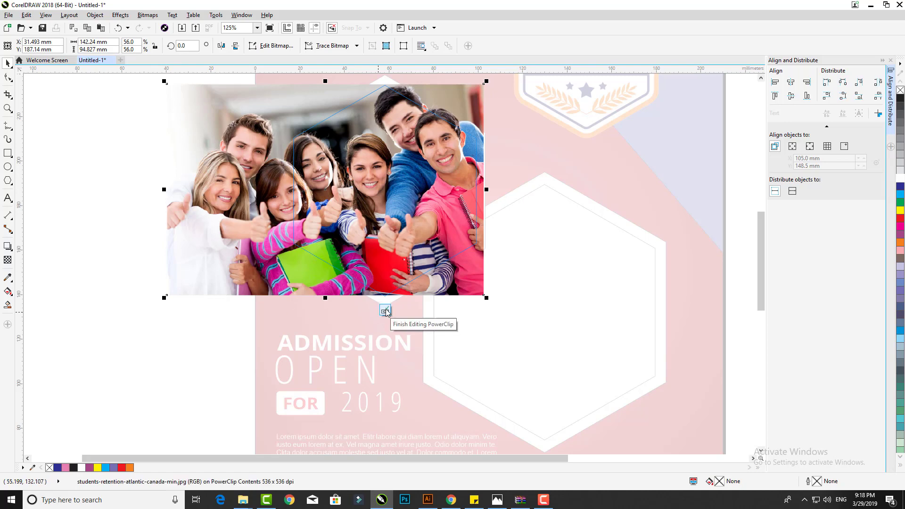
{"action": "left_click", "coordinate": [385, 312]}
Select the photo hexagon together with its white frame and remove their outlines
{"action": "left_click", "coordinate": [212, 212]}
{"action": "scroll", "coordinate": [226, 151], "scroll_direction": "down", "scroll_amount": 2}
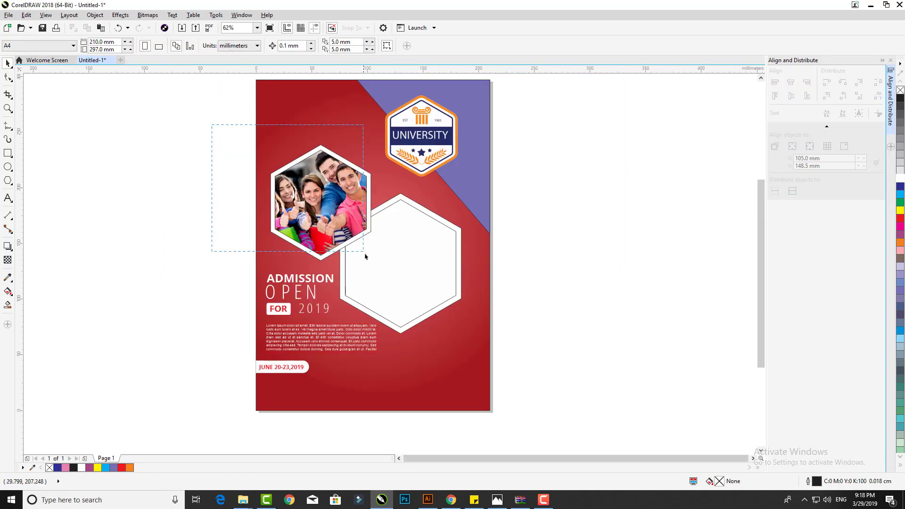
{"action": "left_click_drag", "start_coordinate": [365, 256], "coordinate": [367, 258]}
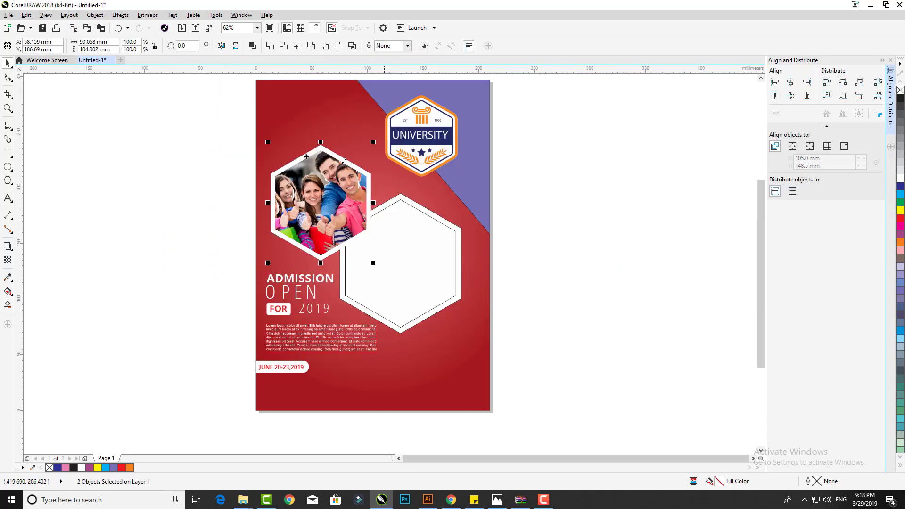
Enlarge the students' photo hexagon together with its white frame to about 103 × 119 mm
{"action": "left_click", "coordinate": [202, 151]}
{"action": "left_click_drag", "start_coordinate": [413, 280], "coordinate": [413, 280]}
{"action": "left_click_drag", "start_coordinate": [373, 142], "coordinate": [386, 127]}
{"action": "left_click_drag", "start_coordinate": [268, 127], "coordinate": [266, 125]}
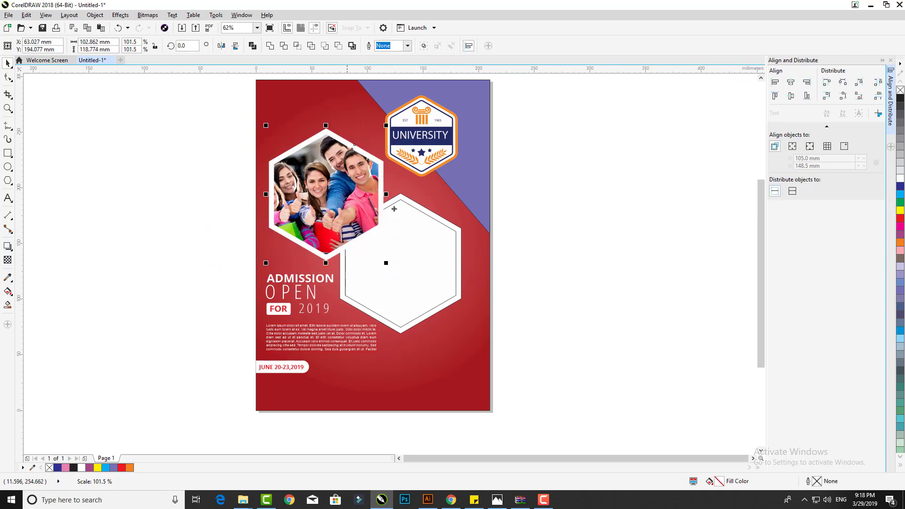
Move the empty larger hexagon and its white frame slightly up and enlarge the pair to about 115 × 132 mm
{"action": "left_click", "coordinate": [517, 351]}
{"action": "left_click_drag", "start_coordinate": [333, 192], "coordinate": [333, 192]}
{"action": "left_click_drag", "start_coordinate": [413, 251], "coordinate": [416, 242]}
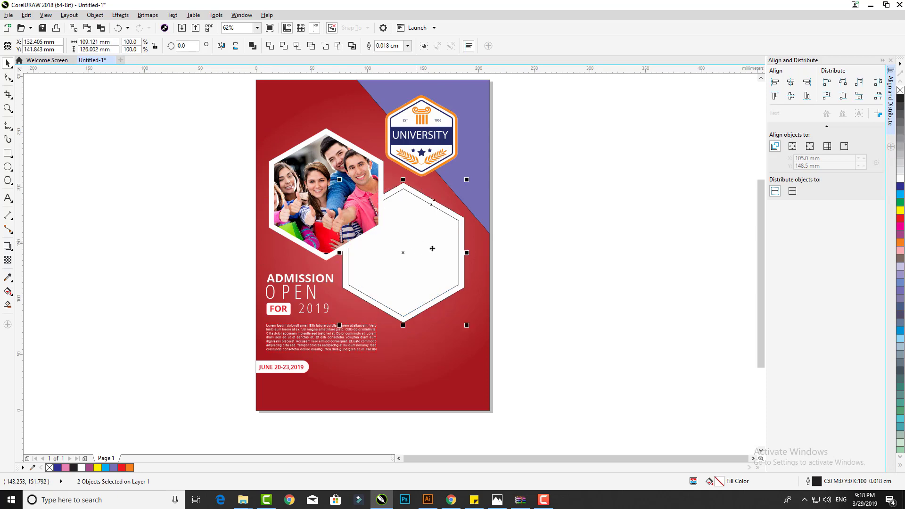
{"action": "left_click_drag", "start_coordinate": [466, 325], "coordinate": [469, 328]}
{"action": "left_click_drag", "start_coordinate": [468, 179], "coordinate": [474, 171]}
Import the photo dream-be-here, scale it to about 50% and position it over the larger hexagon
{"action": "left_click", "coordinate": [425, 234]}
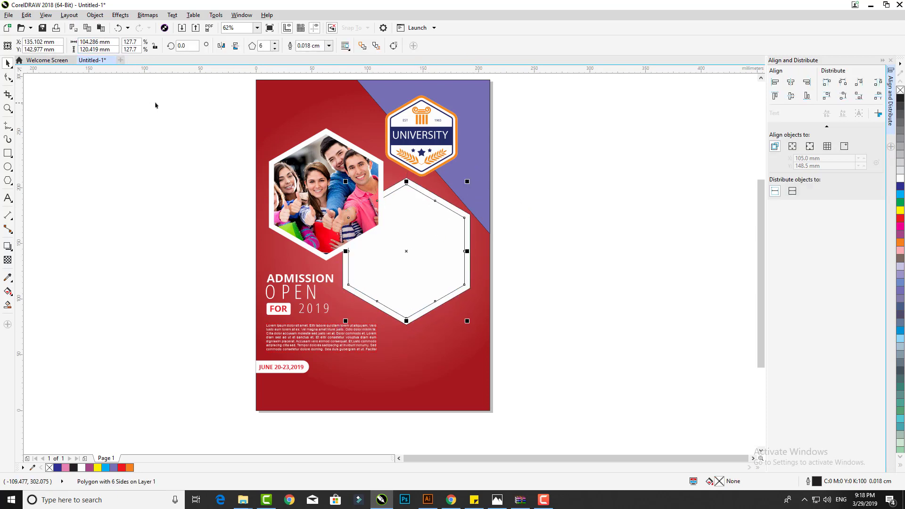
{"action": "left_click", "coordinate": [185, 30]}
{"action": "left_click", "coordinate": [263, 163]}
{"action": "left_click", "coordinate": [475, 277]}
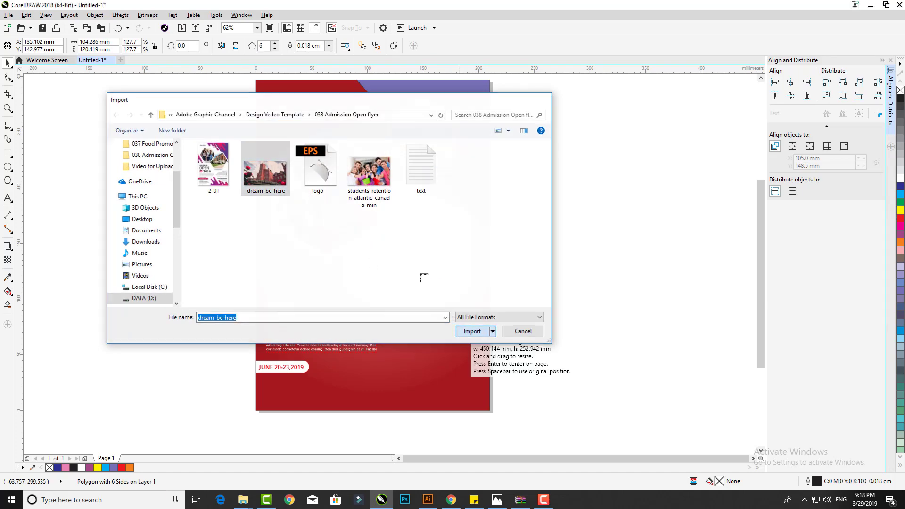
{"action": "left_click", "coordinate": [406, 275]}
{"action": "left_click_drag", "start_coordinate": [397, 267], "coordinate": [583, 372]}
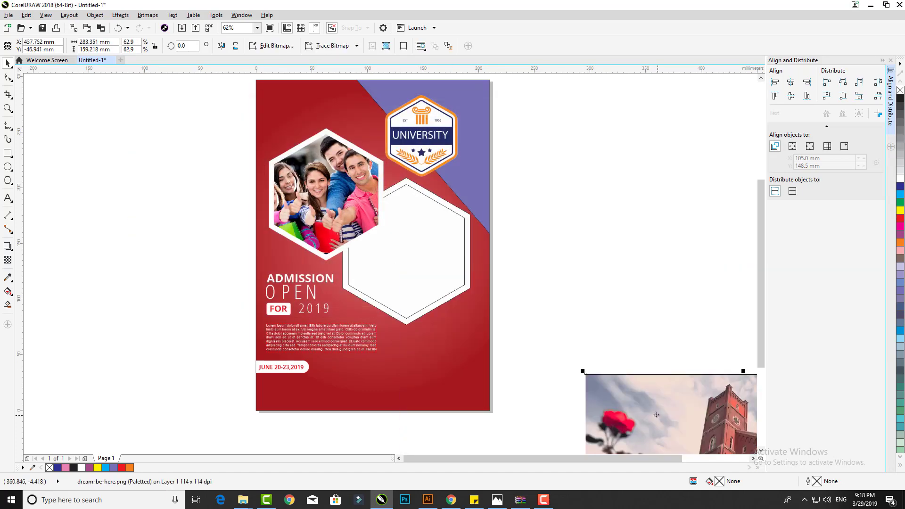
{"action": "left_click_drag", "start_coordinate": [658, 417], "coordinate": [332, 213]}
{"action": "left_click_drag", "start_coordinate": [575, 350], "coordinate": [511, 312]}
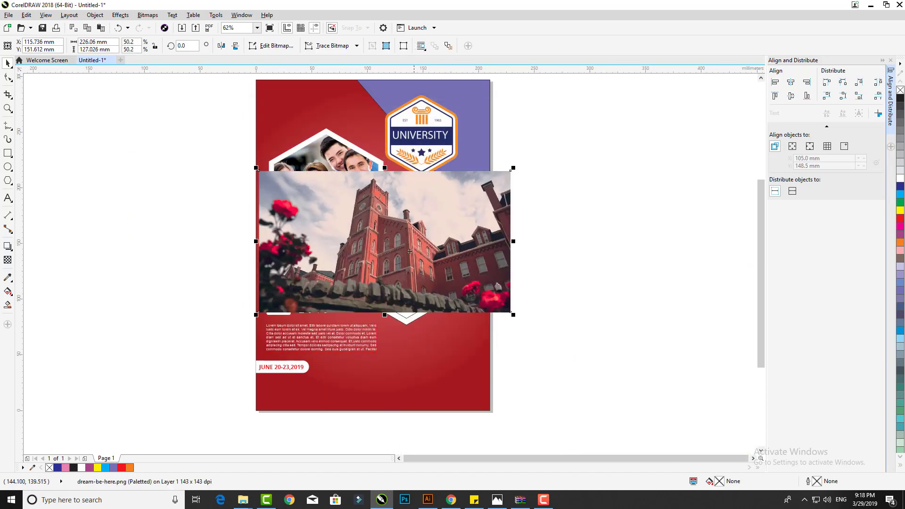
Shift the building photo sideways and PowerClip it inside the inner shape of the larger hexagon
{"action": "left_click_drag", "start_coordinate": [436, 241], "coordinate": [356, 244]}
{"action": "right_click", "coordinate": [356, 245]}
{"action": "left_click", "coordinate": [391, 215]}
{"action": "left_click", "coordinate": [440, 229]}
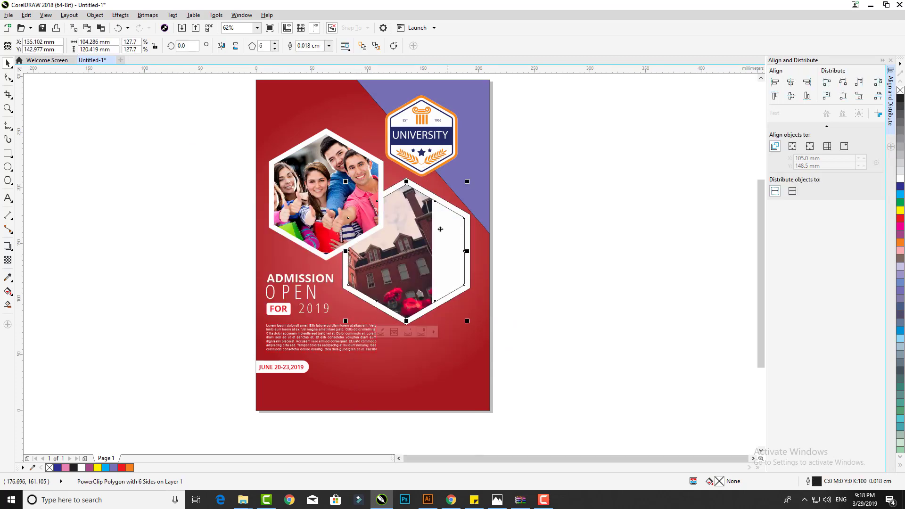
Edit the larger hexagon's PowerClip contents, center the building photo, scale it to about 48% and finish editing
{"action": "left_click", "coordinate": [380, 332]}
{"action": "left_click_drag", "start_coordinate": [392, 255], "coordinate": [483, 257]}
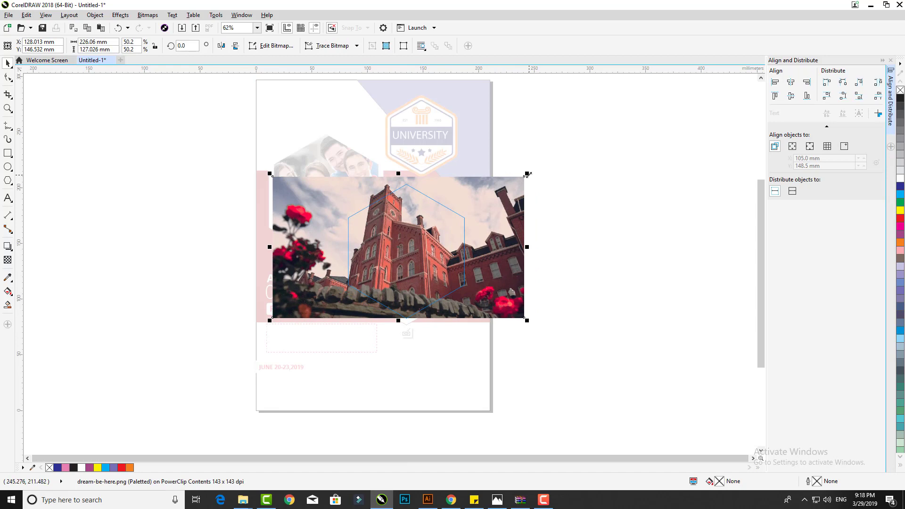
{"action": "left_click_drag", "start_coordinate": [527, 174], "coordinate": [516, 181]}
{"action": "left_click", "coordinate": [407, 334]}
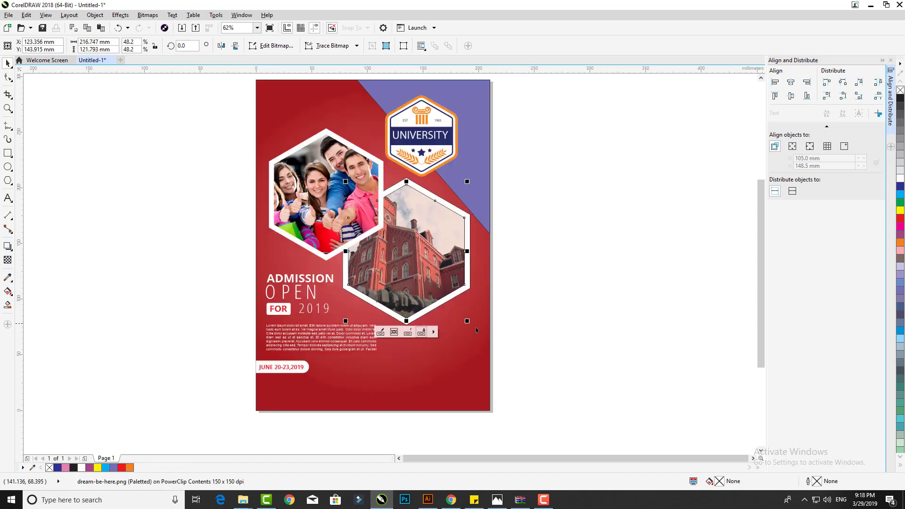
Select the building photo hexagon together with its white frame and remove their outlines
{"action": "key", "text": "Escape"}
{"action": "left_click_drag", "start_coordinate": [539, 368], "coordinate": [324, 165]}
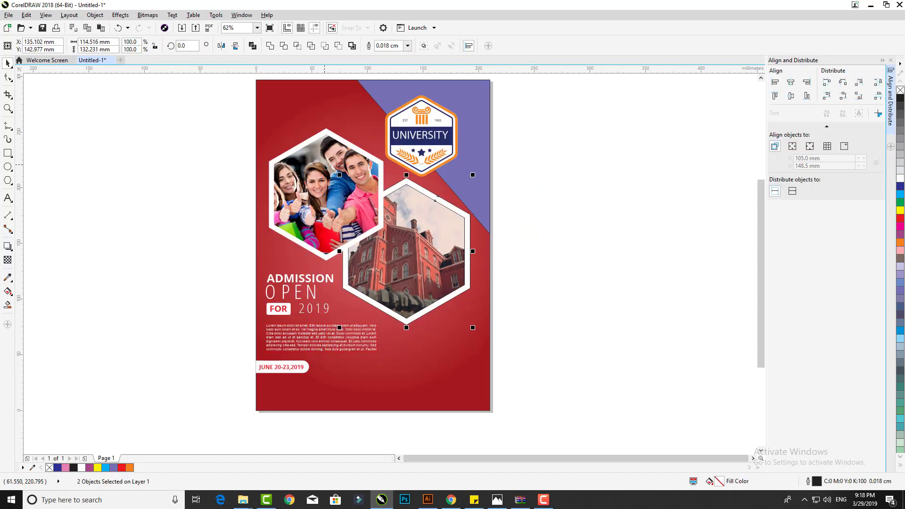
{"action": "left_click", "coordinate": [557, 188]}
Select all parts of the university logo and move it further right into the purple corner triangle
{"action": "scroll", "coordinate": [476, 118], "scroll_direction": "up", "scroll_amount": 3}
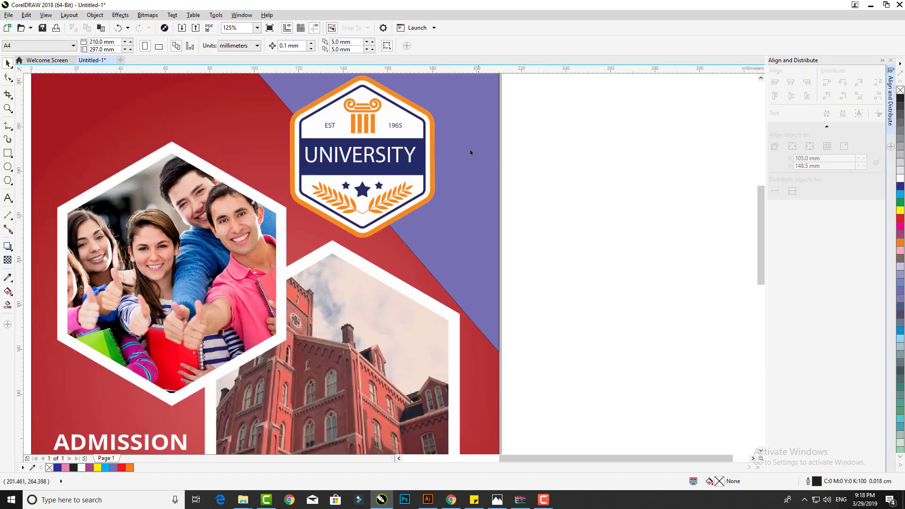
{"action": "left_click", "coordinate": [402, 218]}
{"action": "left_click_drag", "start_coordinate": [590, 289], "coordinate": [306, 137]}
{"action": "left_click_drag", "start_coordinate": [351, 160], "coordinate": [399, 167]}
{"action": "scroll", "coordinate": [398, 167], "scroll_direction": "down", "scroll_amount": 3}
{"action": "left_click", "coordinate": [456, 266]}
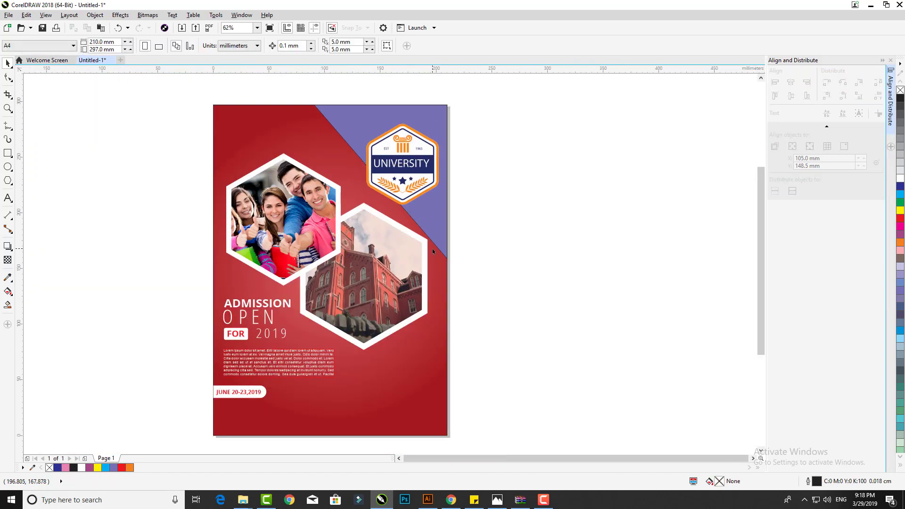
Duplicate the building photo's white hexagon frame onto the page's lower-right corner and PowerClip the copy inside the background rectangle
{"action": "scroll", "coordinate": [428, 353], "scroll_direction": "down", "scroll_amount": 1}
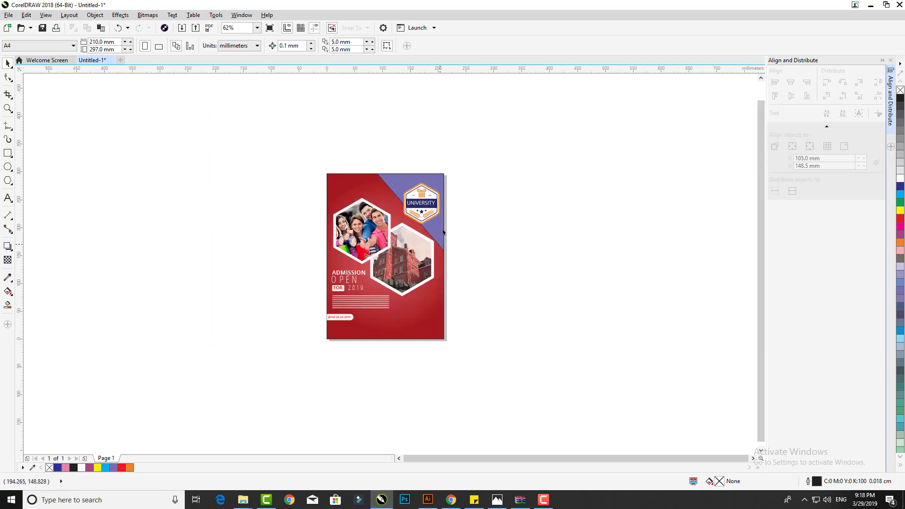
{"action": "scroll", "coordinate": [418, 308], "scroll_direction": "up", "scroll_amount": 1}
{"action": "key", "text": "y"}
{"action": "left_click_drag", "start_coordinate": [377, 271], "coordinate": [510, 423]}
{"action": "right_click", "coordinate": [417, 314]}
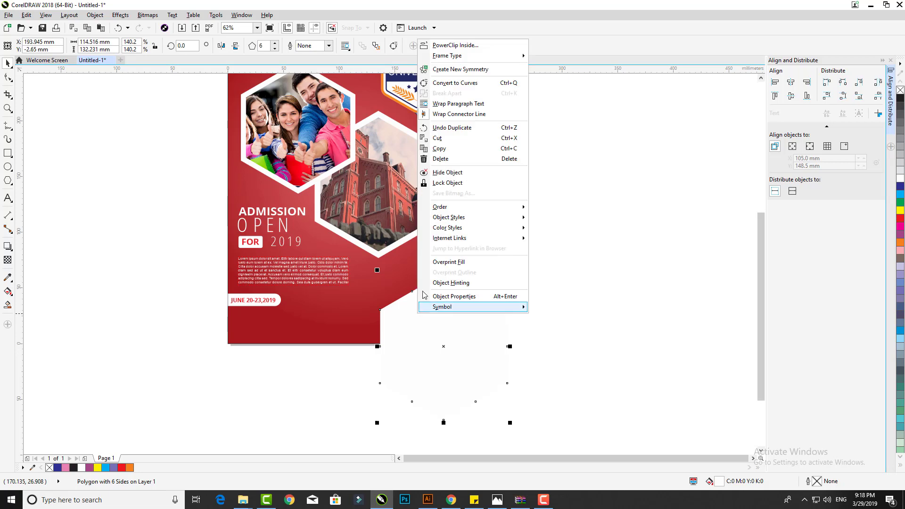
{"action": "left_click", "coordinate": [448, 44]}
{"action": "left_click", "coordinate": [428, 248]}
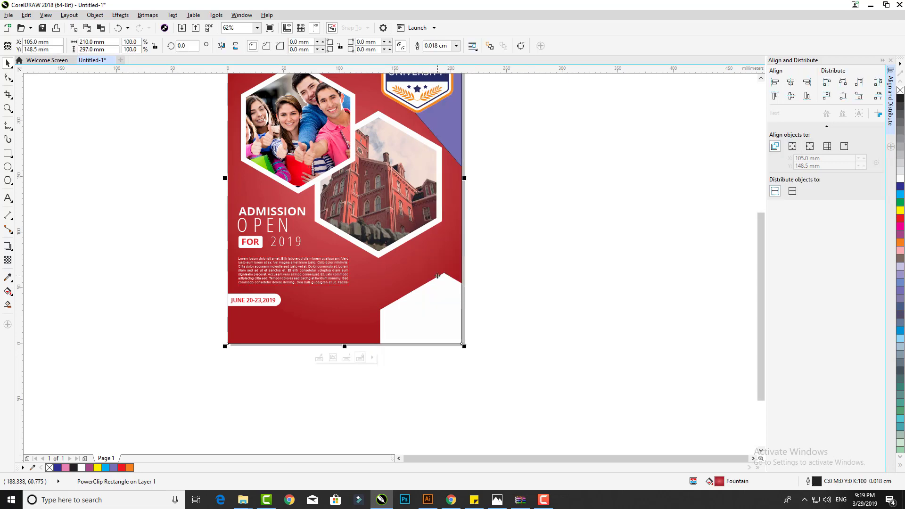
Try to reshape the white corner hexagon inside the background's PowerClip by moving one of its nodes
{"action": "left_click", "coordinate": [8, 78]}
{"action": "left_click", "coordinate": [320, 358]}
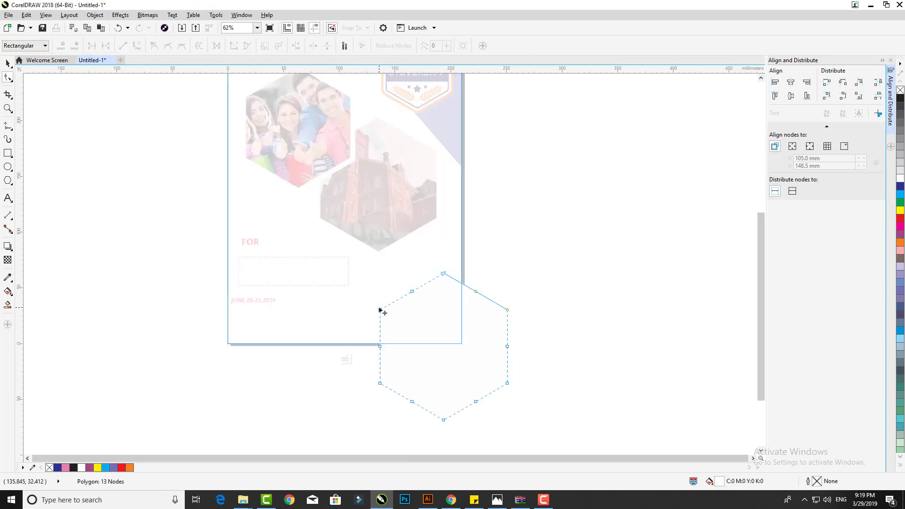
{"action": "left_click_drag", "start_coordinate": [380, 312], "coordinate": [385, 316]}
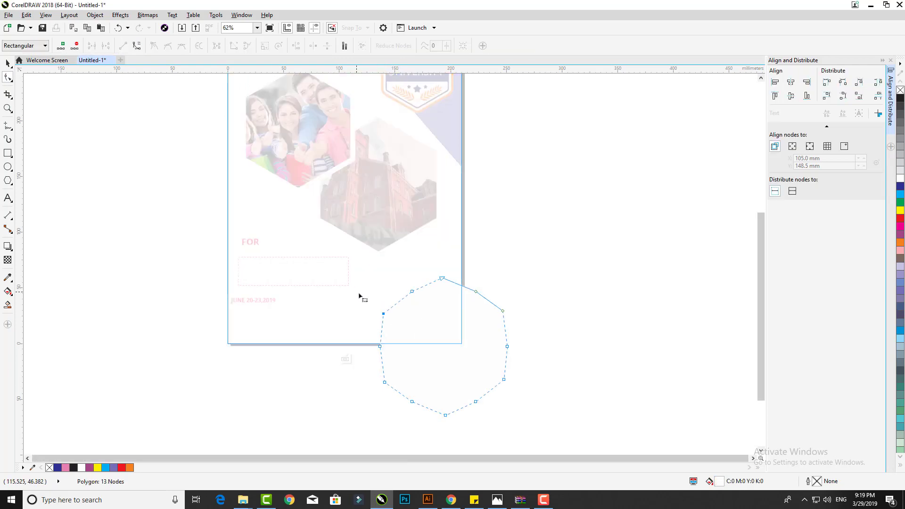
{"action": "left_click", "coordinate": [346, 360]}
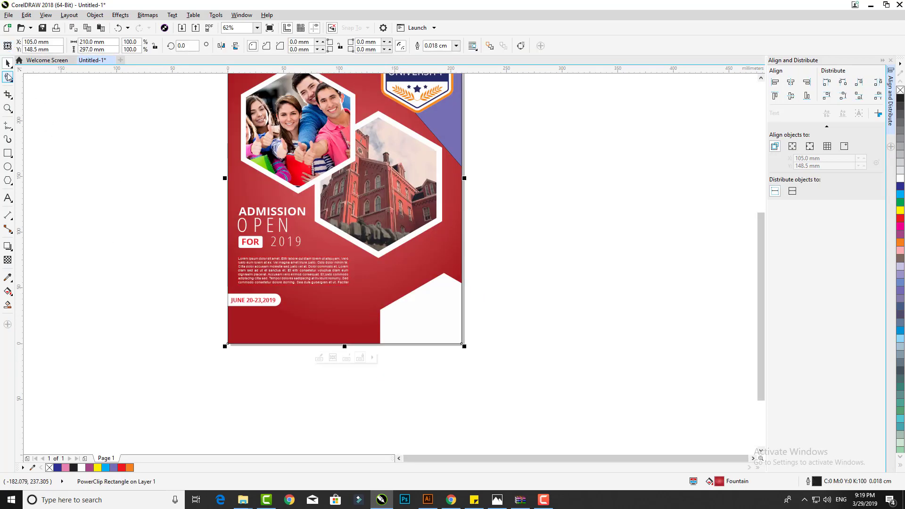
{"action": "left_click", "coordinate": [103, 149]}
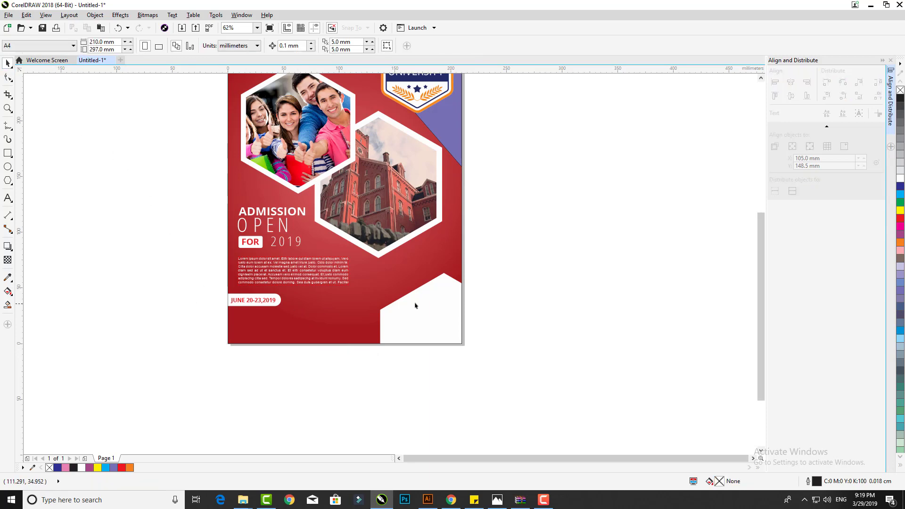
Edit the background's PowerClip contents, lower the white corner hexagon to about Y -28 mm and finish editing
{"action": "left_click_drag", "start_coordinate": [433, 308], "coordinate": [431, 324]}
{"action": "key", "text": "ctrl+z"}
{"action": "left_click", "coordinate": [427, 295], "text": "ctrl"}
{"action": "left_click", "coordinate": [427, 295]}
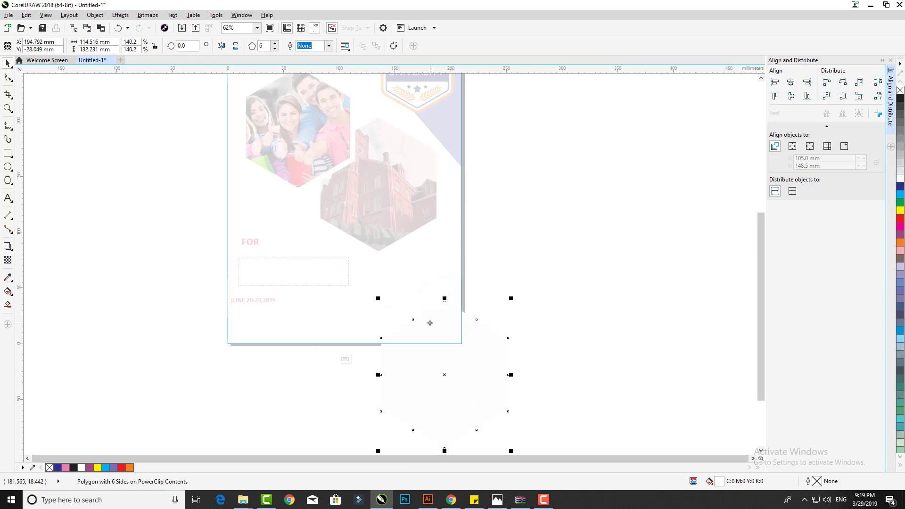
{"action": "left_click", "coordinate": [346, 358]}
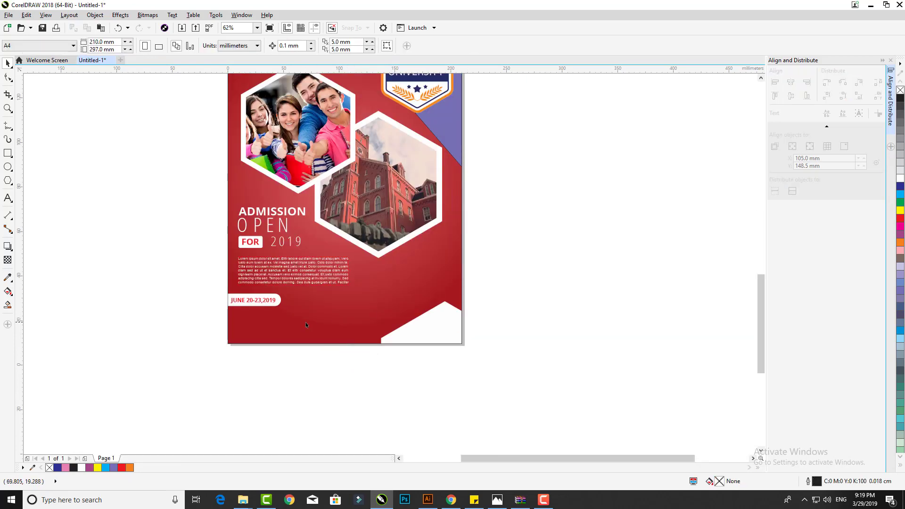
Duplicate the OPEN heading to the red area below the building hexagon and reduce the copy to about 29 pt
{"action": "scroll", "coordinate": [305, 322], "scroll_direction": "up", "scroll_amount": 2}
{"action": "left_click", "coordinate": [230, 134]}
{"action": "left_click", "coordinate": [231, 133]}
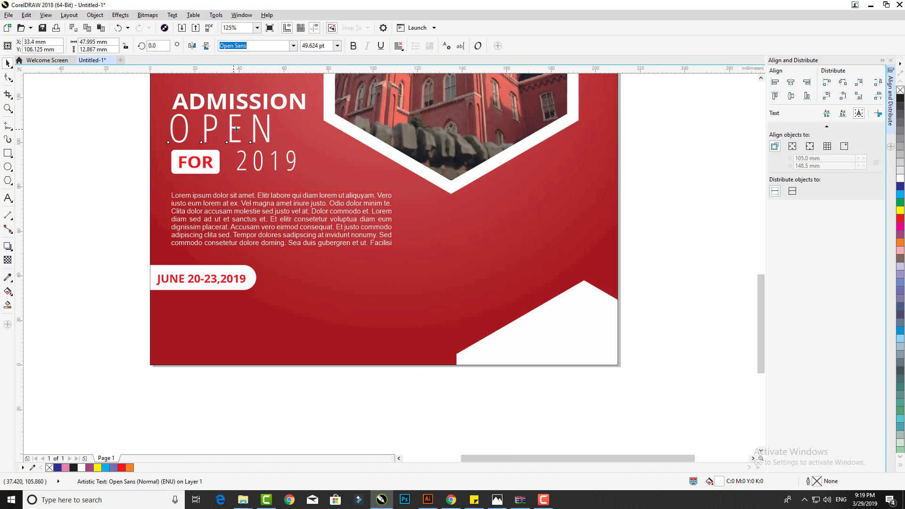
{"action": "left_click_drag", "start_coordinate": [231, 134], "coordinate": [543, 212]}
{"action": "left_click_drag", "start_coordinate": [593, 225], "coordinate": [549, 214]}
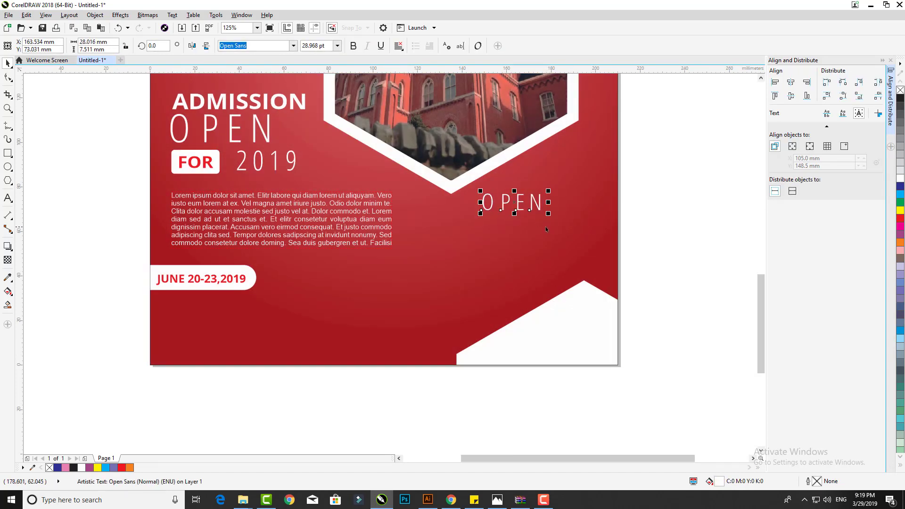
Replace the copied heading's text with BENEFITS
{"action": "key", "text": "F8"}
{"action": "key", "text": "ctrl+a"}
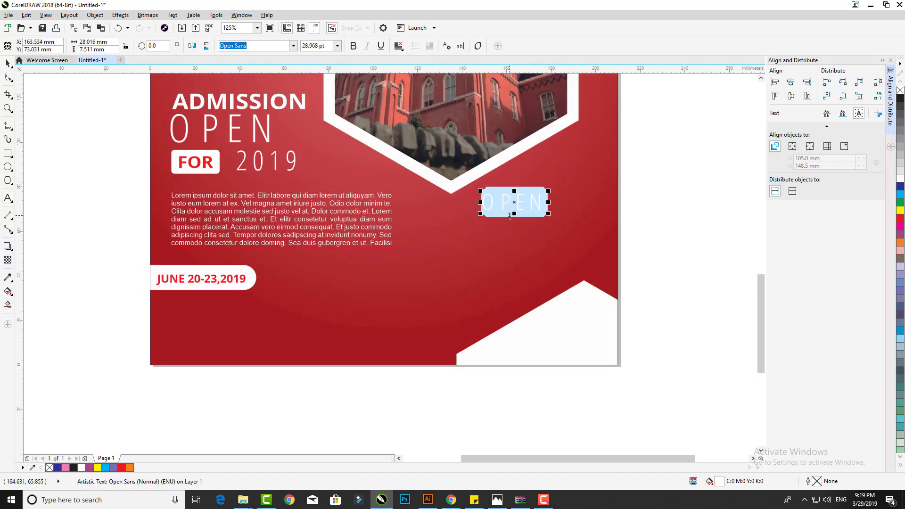
{"action": "type", "text": "BEN"}
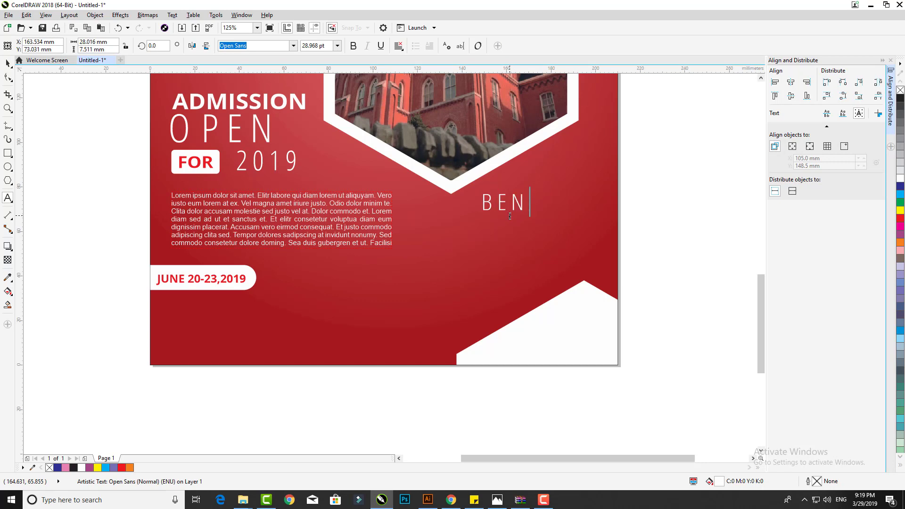
{"action": "type", "text": "ER"}
{"action": "key", "text": "BackSpace"}
{"action": "key", "text": "BackSpace"}
{"action": "key", "text": "Escape"}
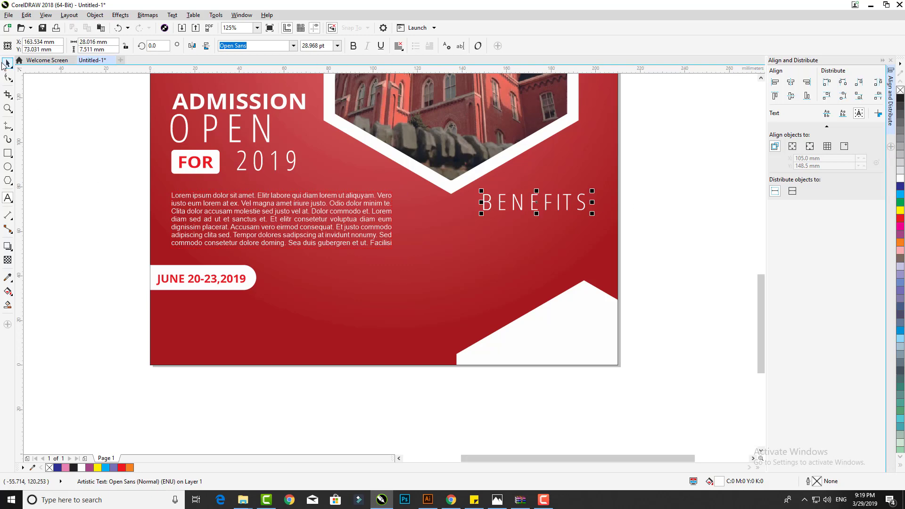
Reduce the BENEFITS heading to about 15.4 pt and tighten its letter spacing with the Shape tool
{"action": "left_click_drag", "start_coordinate": [592, 214], "coordinate": [577, 202]}
{"action": "left_click", "coordinate": [8, 78]}
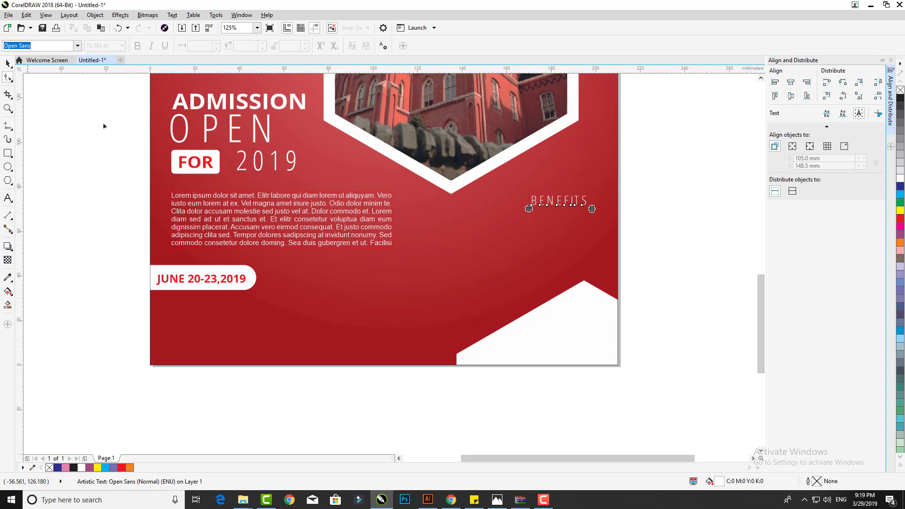
{"action": "scroll", "coordinate": [596, 206], "scroll_direction": "up", "scroll_amount": 2}
{"action": "left_click_drag", "start_coordinate": [527, 198], "coordinate": [510, 197]}
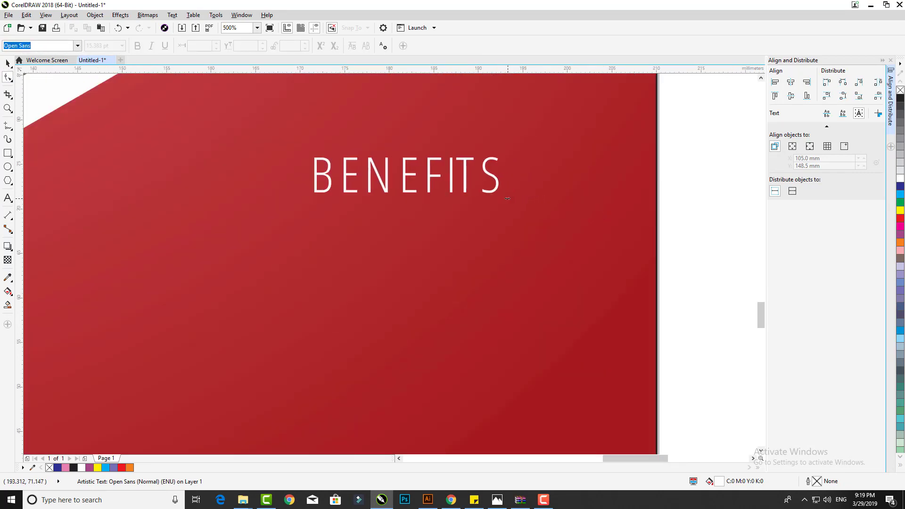
{"action": "left_click", "coordinate": [8, 63]}
{"action": "scroll", "coordinate": [456, 218], "scroll_direction": "down", "scroll_amount": 2}
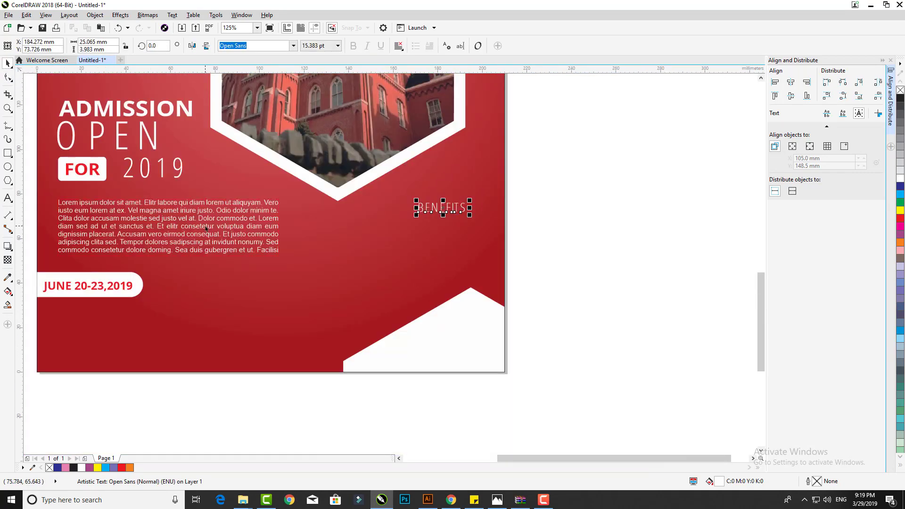
Create a paragraph text frame about 41 × 8 mm under BENEFITS and fill it with placeholder text
{"action": "scroll", "coordinate": [391, 223], "scroll_direction": "up", "scroll_amount": 1}
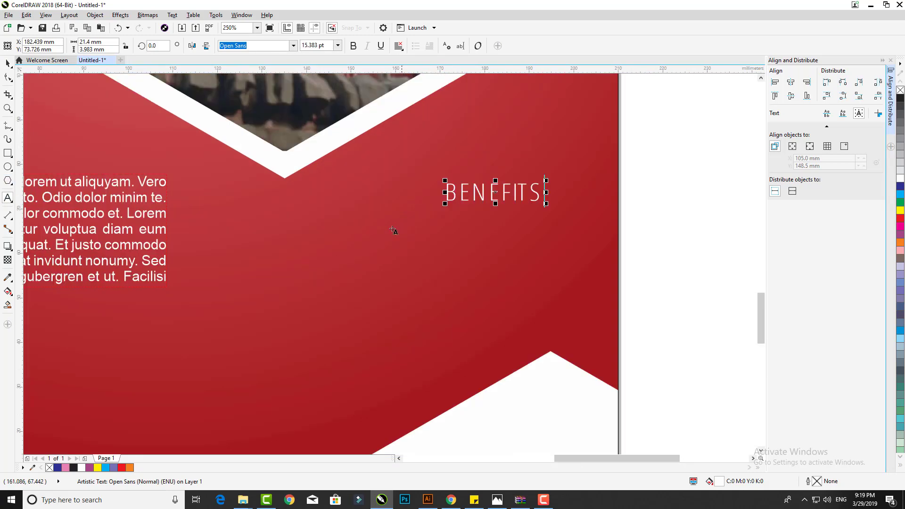
{"action": "left_click_drag", "start_coordinate": [364, 224], "coordinate": [547, 259]}
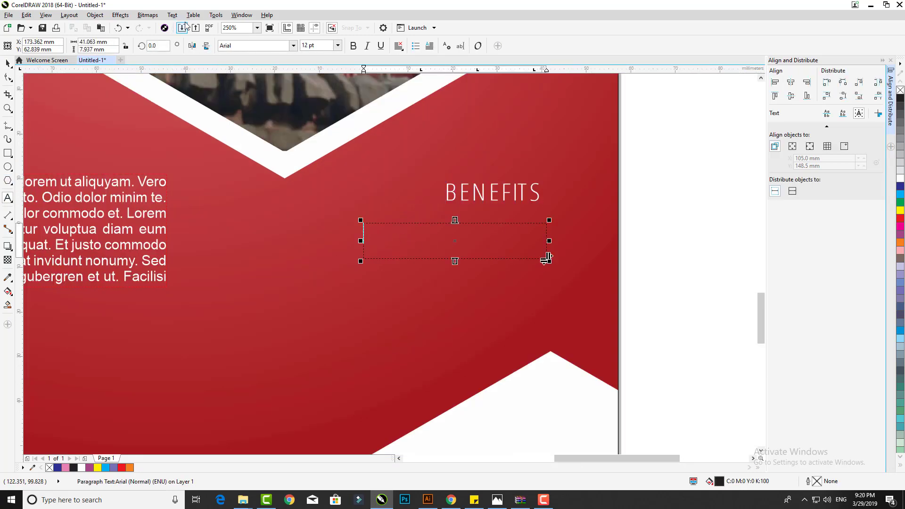
{"action": "left_click", "coordinate": [172, 14]}
{"action": "mouse_move", "coordinate": [215, 151]}
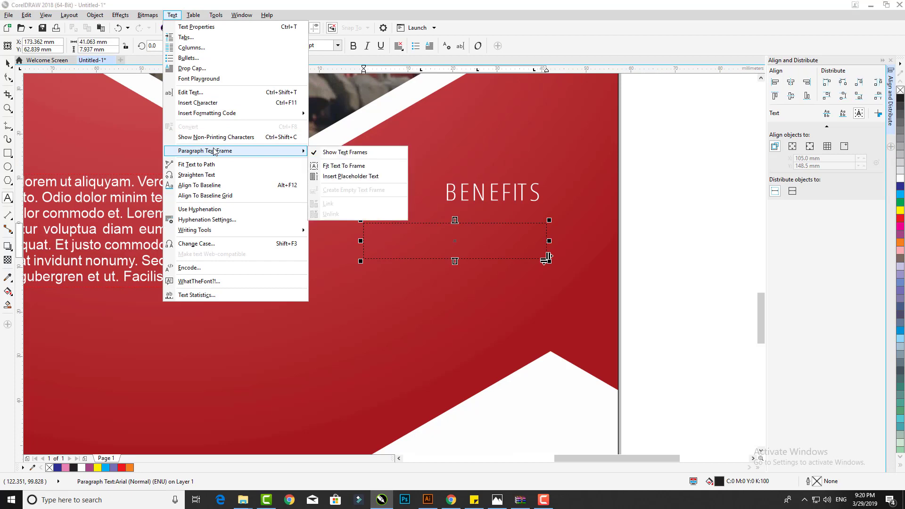
{"action": "left_click", "coordinate": [354, 176]}
{"action": "left_click", "coordinate": [8, 63]}
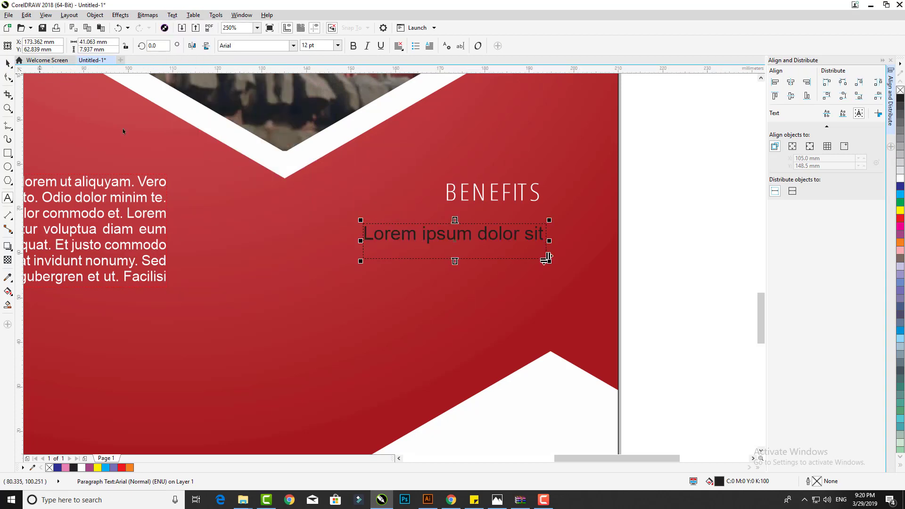
Set the placeholder paragraph's font to Open Sans (Condensed, Light) and narrow its frame to about 31 mm
{"action": "left_click", "coordinate": [293, 45]}
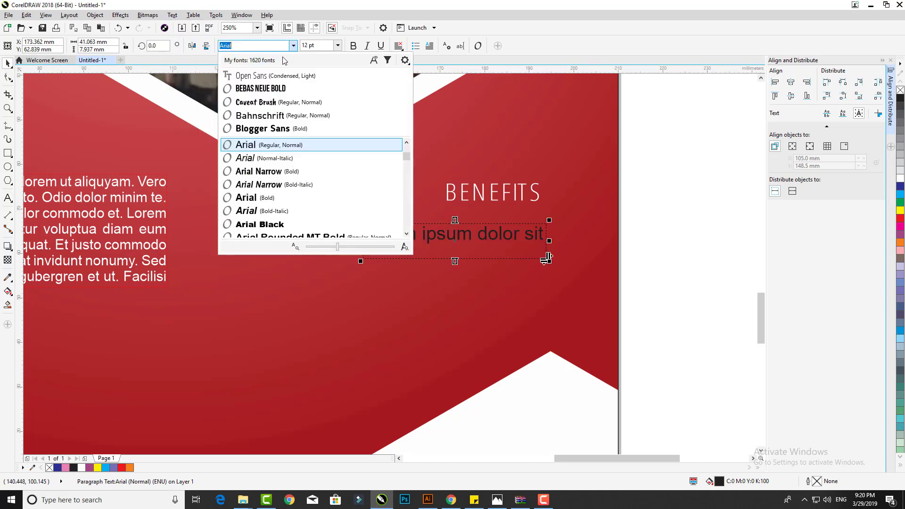
{"action": "left_click", "coordinate": [262, 75]}
{"action": "left_click_drag", "start_coordinate": [547, 257], "coordinate": [503, 257]}
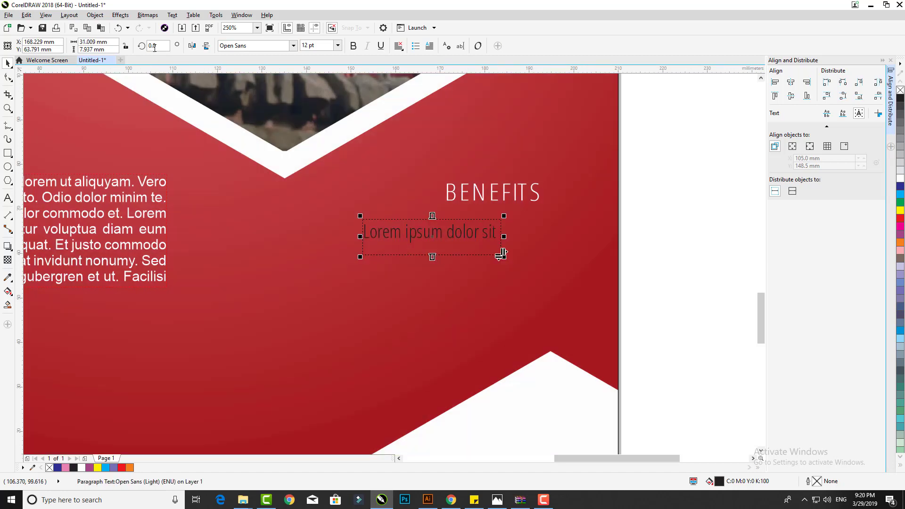
Convert the placeholder paragraph to curves and place it in white directly under BENEFITS, flush with the heading's right end
{"action": "left_click", "coordinate": [94, 15]}
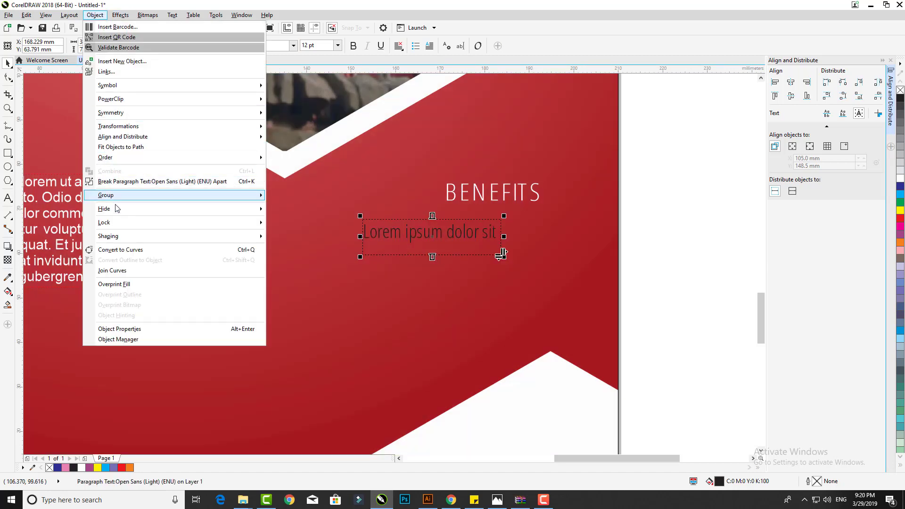
{"action": "left_click", "coordinate": [121, 250]}
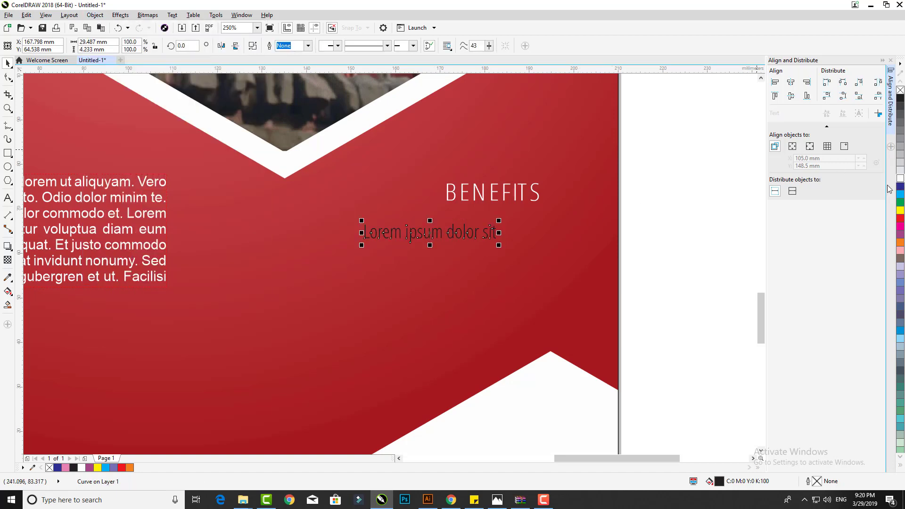
{"action": "left_click", "coordinate": [900, 178]}
{"action": "left_click_drag", "start_coordinate": [474, 233], "coordinate": [517, 217]}
{"action": "left_click", "coordinate": [680, 236]}
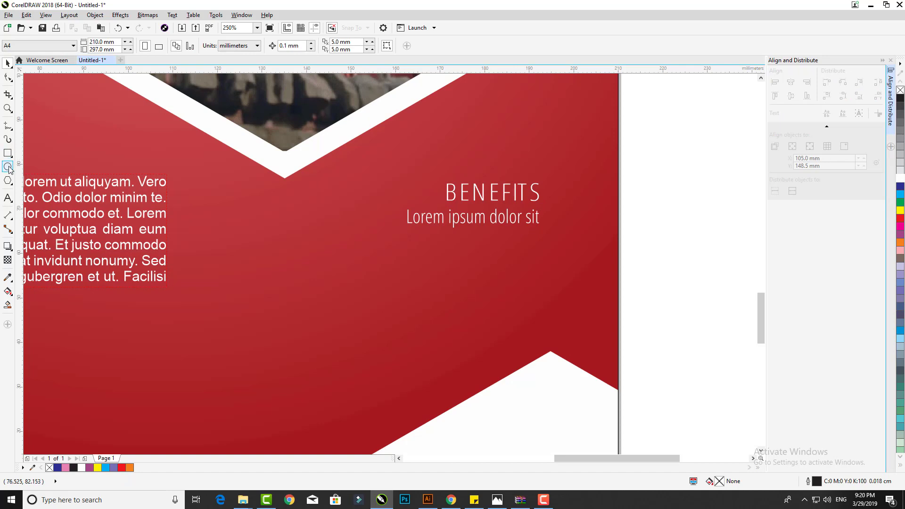
Draw a white bullet circle about 1.7 mm in diameter without outline just after the end of the placeholder line
{"action": "left_click", "coordinate": [8, 167]}
{"action": "scroll", "coordinate": [542, 244], "scroll_direction": "up", "scroll_amount": 4}
{"action": "mouse_move", "coordinate": [541, 142]}
{"action": "left_mouse_down"}
{"action": "mouse_move", "coordinate": [569, 173]}
{"action": "mouse_move", "coordinate": [570, 153]}
{"action": "left_mouse_up"}
{"action": "left_click", "coordinate": [8, 63]}
{"action": "left_click", "coordinate": [901, 178]}
{"action": "right_click", "coordinate": [901, 90]}
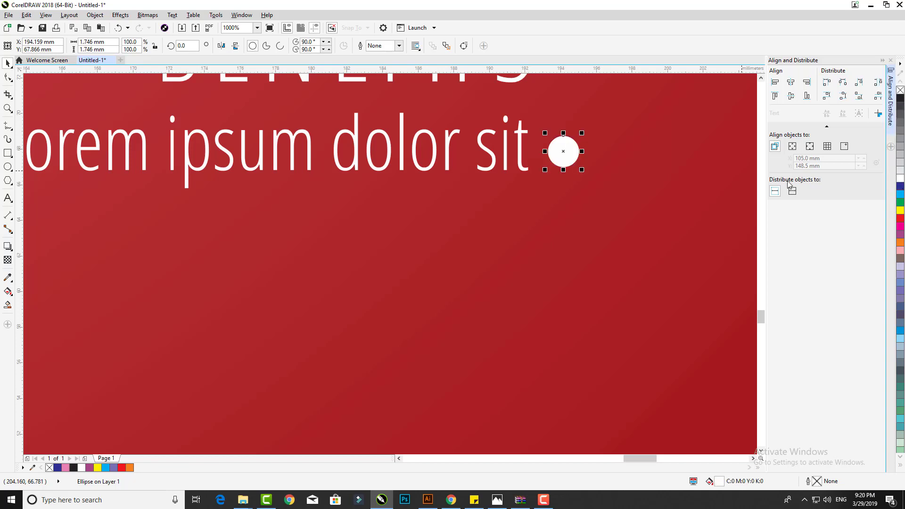
Group the placeholder line with its bullet and place two evenly spaced copies of it below
{"action": "scroll", "coordinate": [584, 194], "scroll_direction": "down", "scroll_amount": 2}
{"action": "left_click_drag", "start_coordinate": [725, 225], "coordinate": [302, 129]}
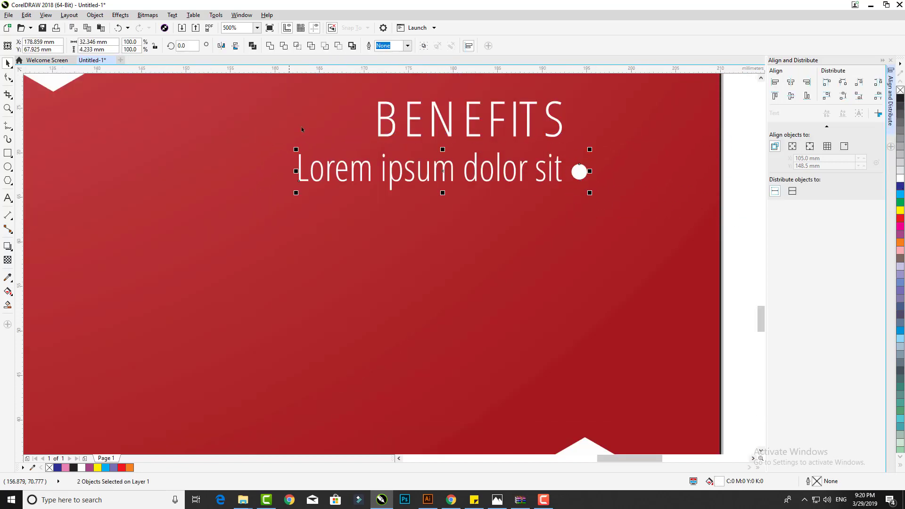
{"action": "key", "text": "ctrl+g"}
{"action": "left_click_drag", "start_coordinate": [440, 164], "coordinate": [440, 211]}
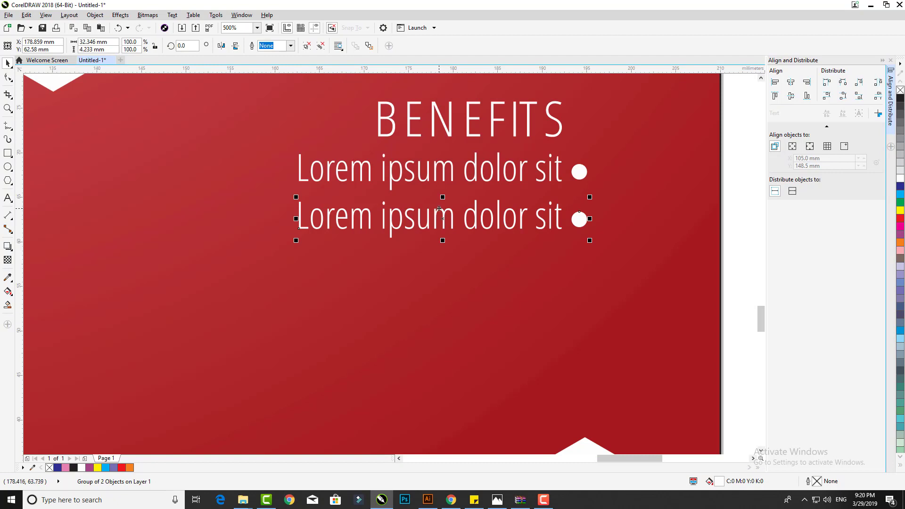
{"action": "left_click_drag", "start_coordinate": [443, 219], "coordinate": [439, 270]}
Copy the lower two bullet lines beneath the list and delete the fifth line, keeping four
{"action": "scroll", "coordinate": [440, 269], "scroll_direction": "down", "scroll_amount": 4}
{"action": "left_click_drag", "start_coordinate": [549, 281], "coordinate": [358, 214]}
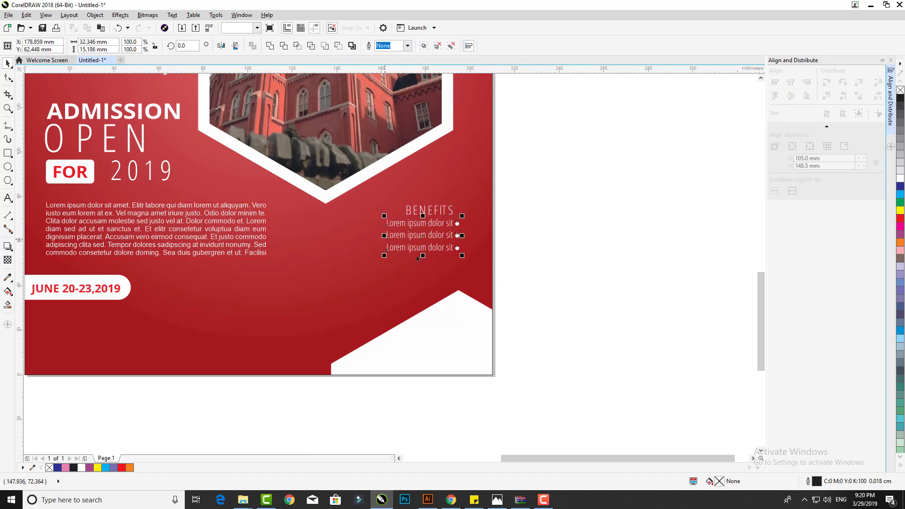
{"action": "scroll", "coordinate": [437, 265], "scroll_direction": "up", "scroll_amount": 1}
{"action": "left_click_drag", "start_coordinate": [601, 275], "coordinate": [281, 188]}
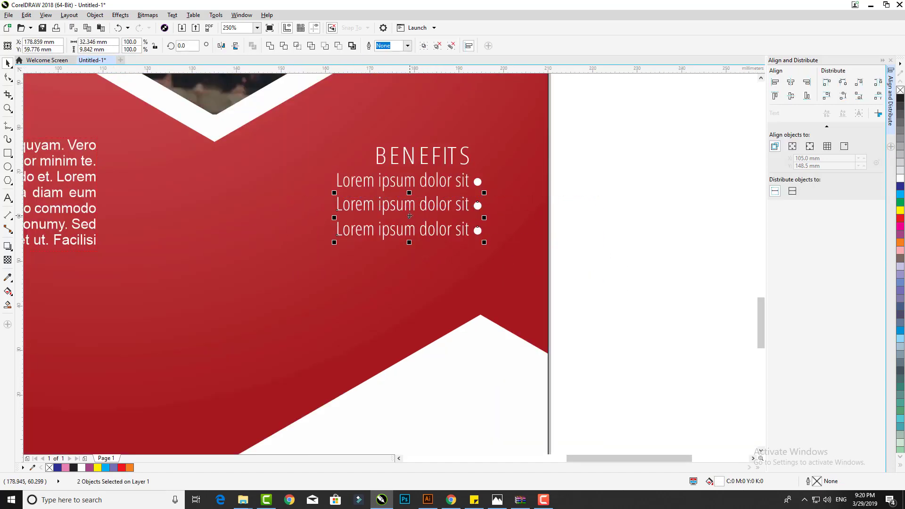
{"action": "left_click_drag", "start_coordinate": [409, 215], "coordinate": [406, 263]}
{"action": "left_click", "coordinate": [555, 282]}
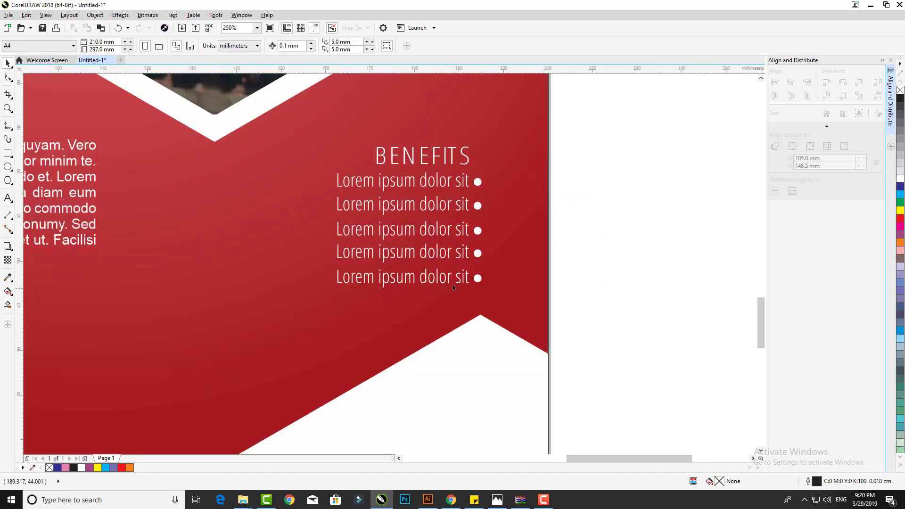
{"action": "left_click", "coordinate": [453, 287]}
{"action": "left_click", "coordinate": [454, 278]}
{"action": "key", "text": "Delete"}
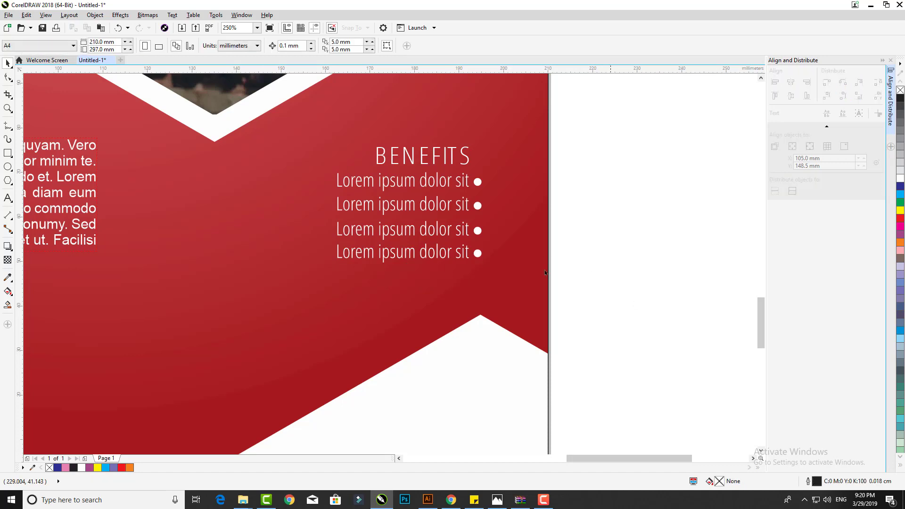
Make the BENEFITS heading bold and align its right edge with the bullets
{"action": "left_click_drag", "start_coordinate": [545, 272], "coordinate": [303, 136]}
{"action": "left_click", "coordinate": [603, 197]}
{"action": "left_click", "coordinate": [465, 158]}
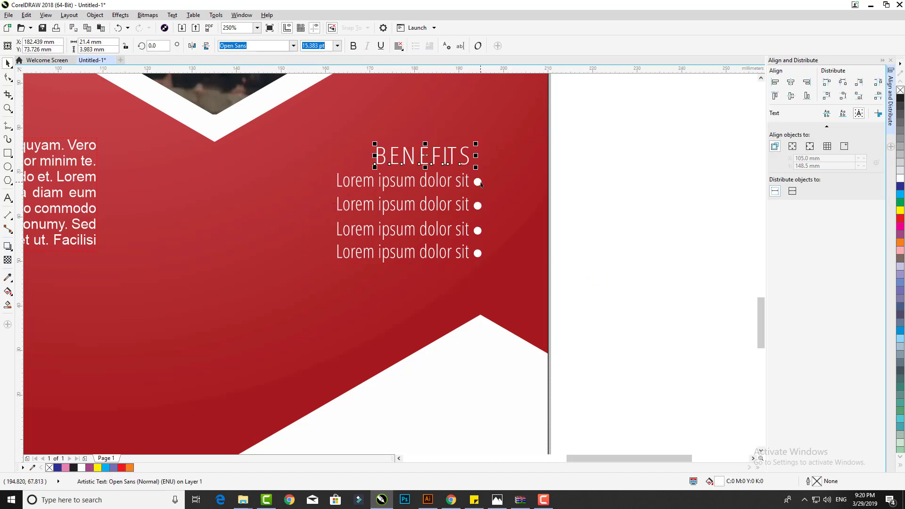
{"action": "left_click", "coordinate": [476, 184], "text": "shift"}
{"action": "key", "text": "r"}
{"action": "left_click", "coordinate": [431, 156]}
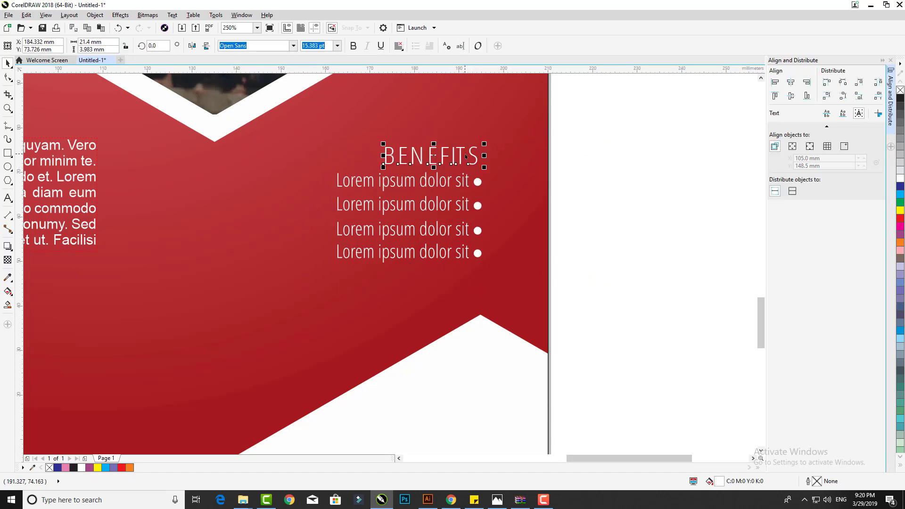
{"action": "left_click", "coordinate": [355, 47]}
{"action": "left_click_drag", "start_coordinate": [457, 159], "coordinate": [437, 160]}
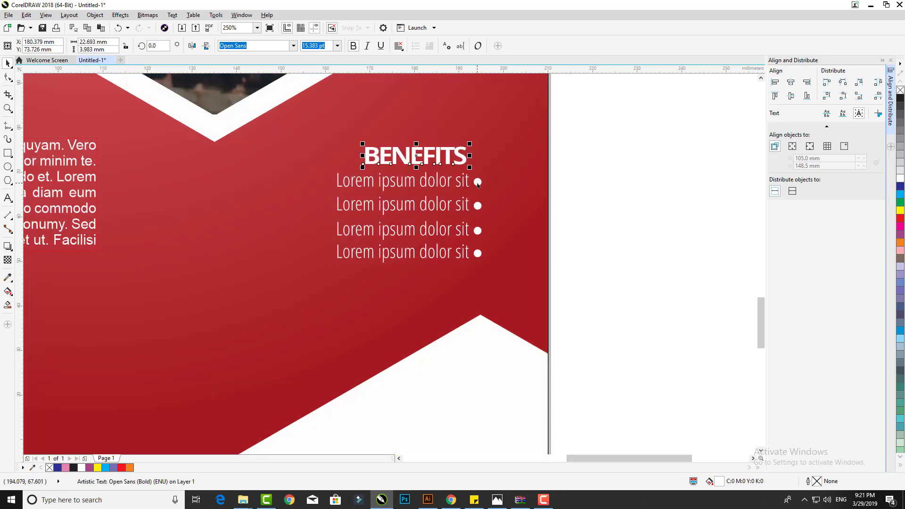
{"action": "left_click", "coordinate": [477, 182], "text": "shift"}
{"action": "key", "text": "r"}
{"action": "left_click", "coordinate": [600, 283]}
Enlarge the BENEFITS heading and list together to about 60 × 48 mm above the white corner shape, then group them
{"action": "left_click_drag", "start_coordinate": [599, 289], "coordinate": [293, 106]}
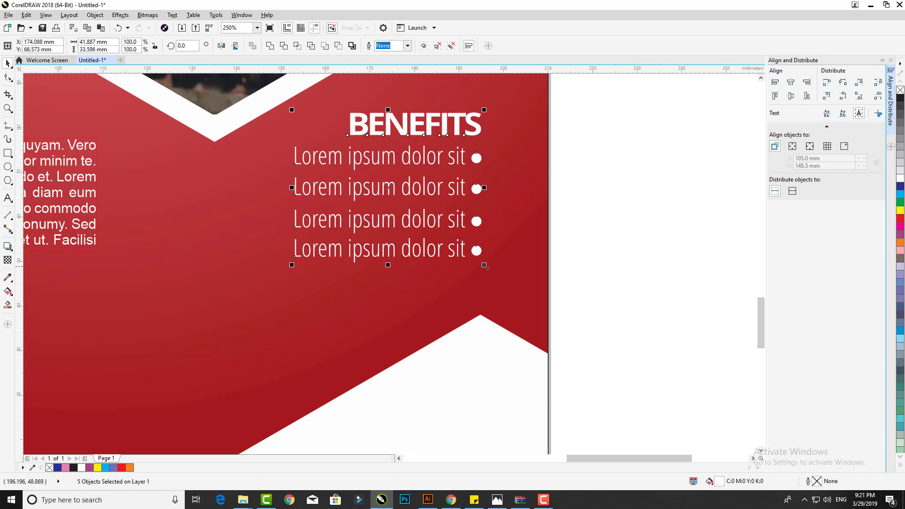
{"action": "left_click_drag", "start_coordinate": [485, 263], "coordinate": [532, 293]}
{"action": "scroll", "coordinate": [500, 237], "scroll_direction": "down", "scroll_amount": 2}
{"action": "left_click_drag", "start_coordinate": [397, 269], "coordinate": [381, 278]}
{"action": "left_click_drag", "start_coordinate": [383, 170], "coordinate": [375, 165]}
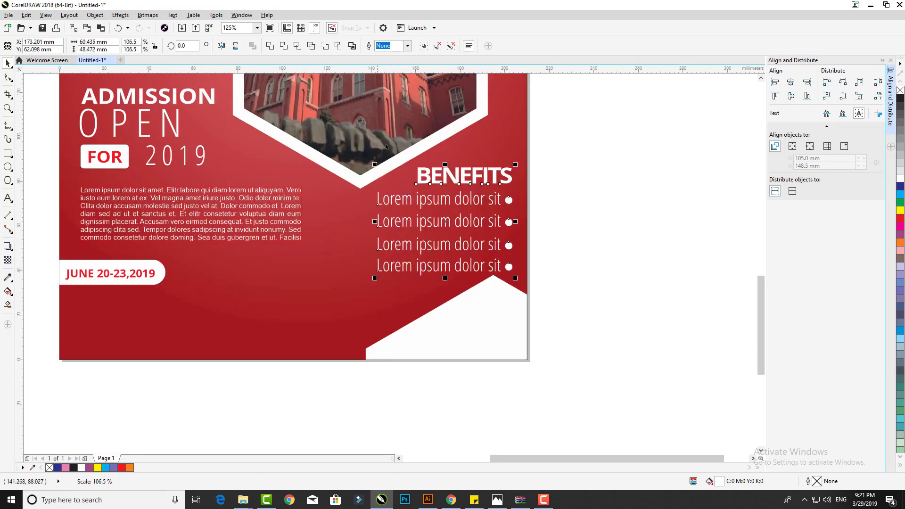
{"action": "left_click", "coordinate": [424, 46]}
{"action": "key", "text": "Escape"}
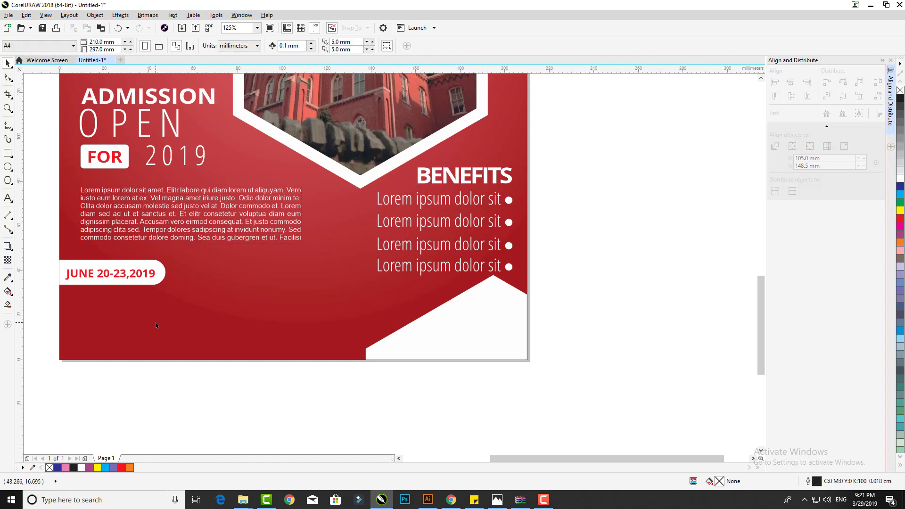
Copy the OPEN heading to the empty area below the body text and replace its text with CONTACT US
{"action": "left_click", "coordinate": [168, 135]}
{"action": "left_click_drag", "start_coordinate": [170, 124], "coordinate": [283, 291]}
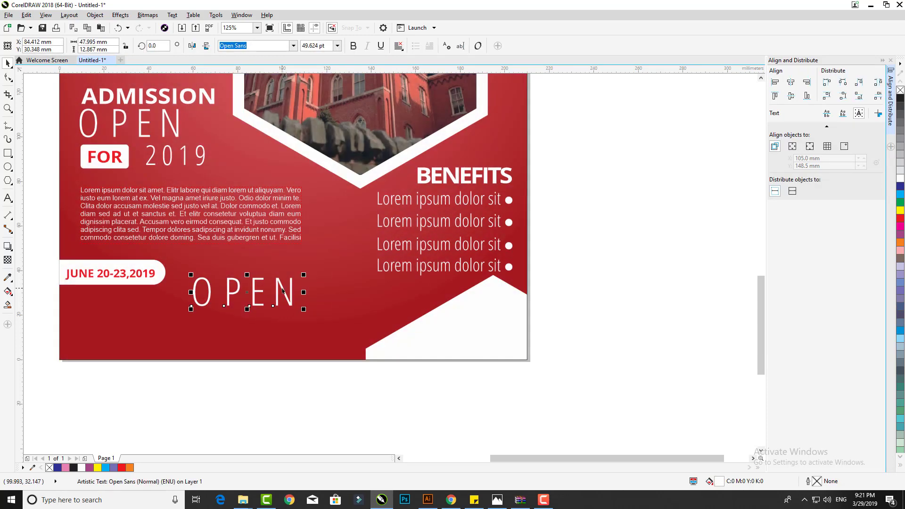
{"action": "double_click", "coordinate": [284, 290]}
{"action": "double_click", "coordinate": [279, 292]}
{"action": "type", "text": "CONTACT US"}
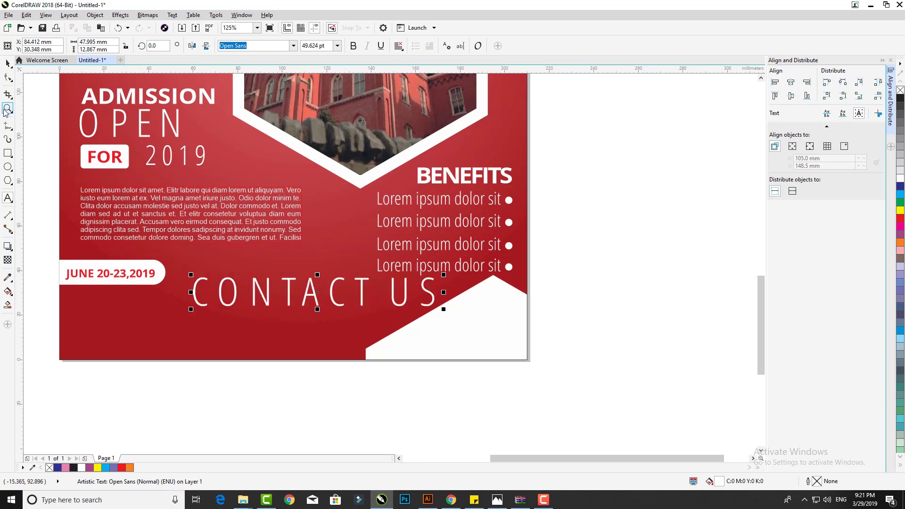
Make CONTACT US bold with tighter letter spacing and reduce it to about 16.9 pt
{"action": "key", "text": "ctrl+space"}
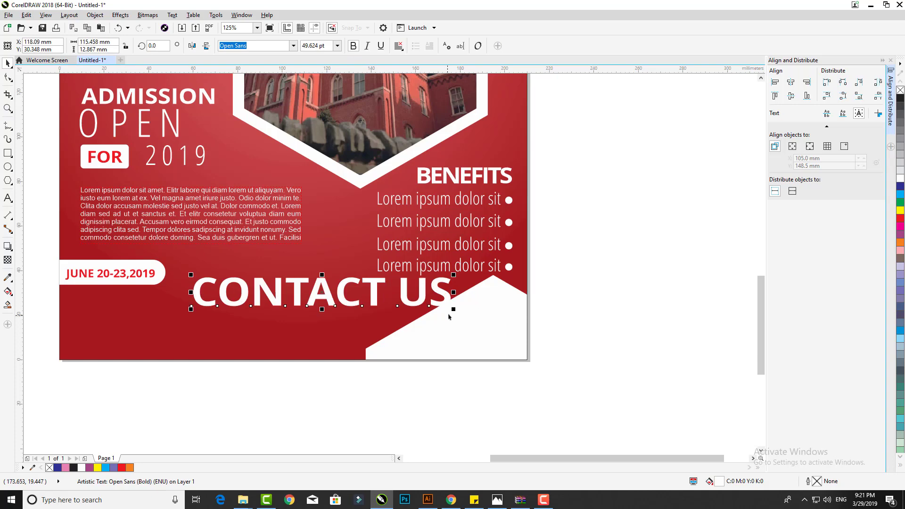
{"action": "left_click_drag", "start_coordinate": [453, 311], "coordinate": [237, 290]}
{"action": "left_click", "coordinate": [224, 386]}
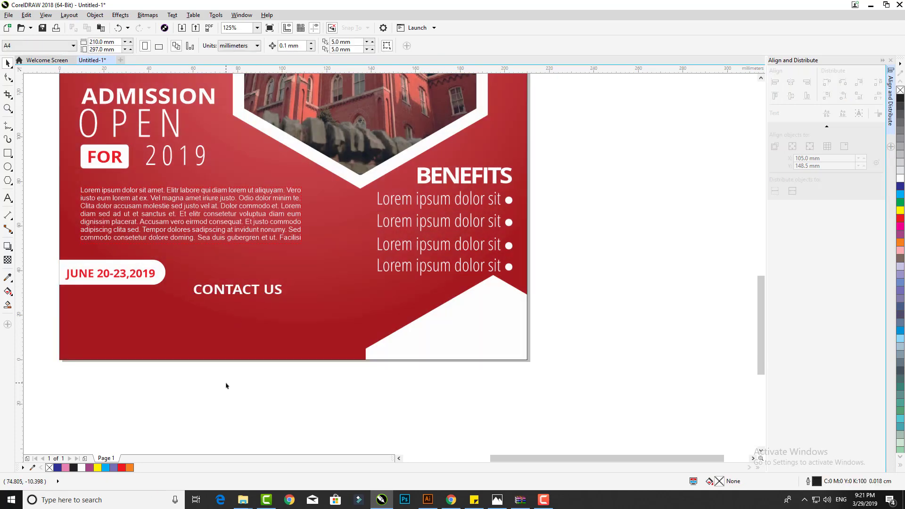
Copy CONTACT US directly below itself and replace the copy's text with the hyphenated contact phone number
{"action": "scroll", "coordinate": [227, 384], "scroll_direction": "up", "scroll_amount": 2}
{"action": "left_click_drag", "start_coordinate": [257, 202], "coordinate": [258, 232]}
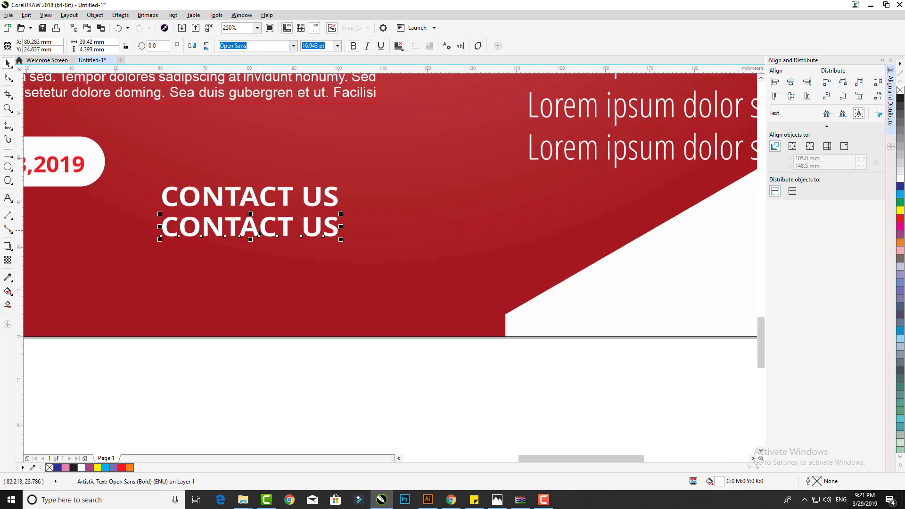
{"action": "double_click", "coordinate": [257, 228]}
{"action": "key", "text": "ctrl+a"}
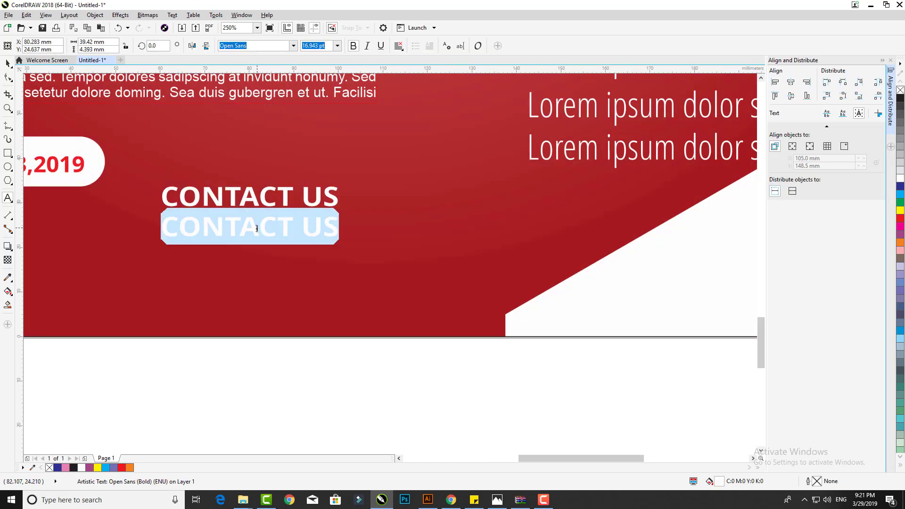
{"action": "type", "text": "012 3456"}
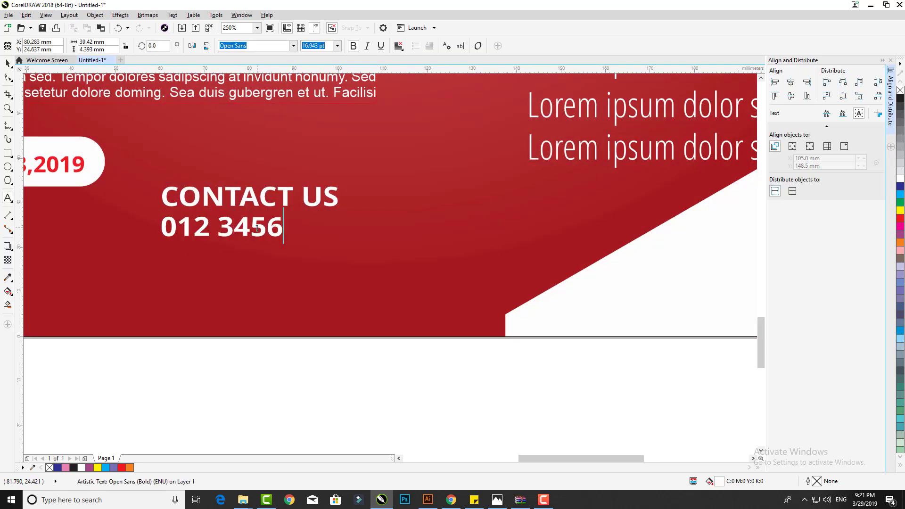
{"action": "type", "text": "-789"}
{"action": "key", "text": "Escape"}
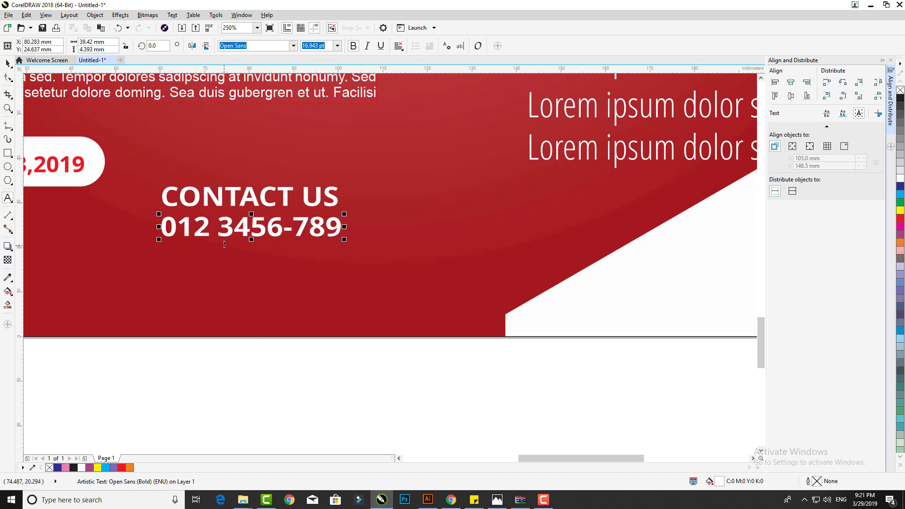
{"action": "left_click", "coordinate": [263, 231]}
{"action": "type", "text": "-"}
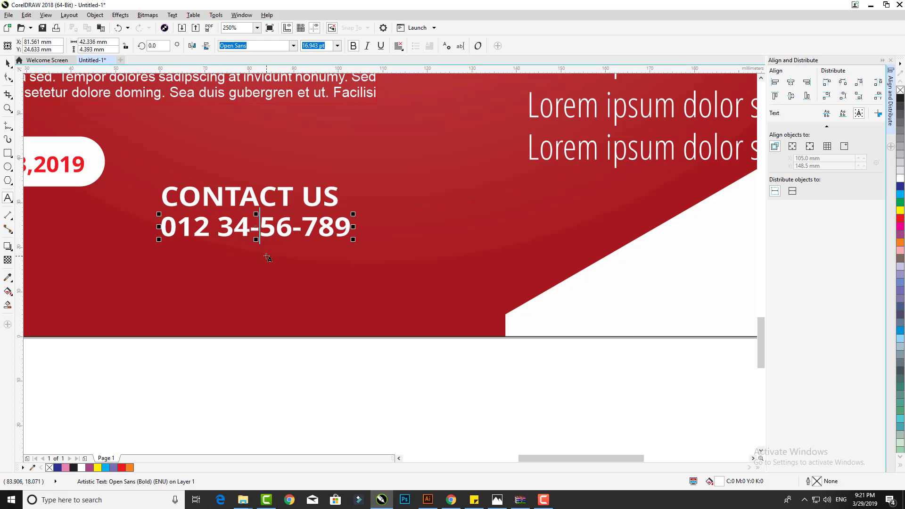
{"action": "left_click", "coordinate": [9, 63]}
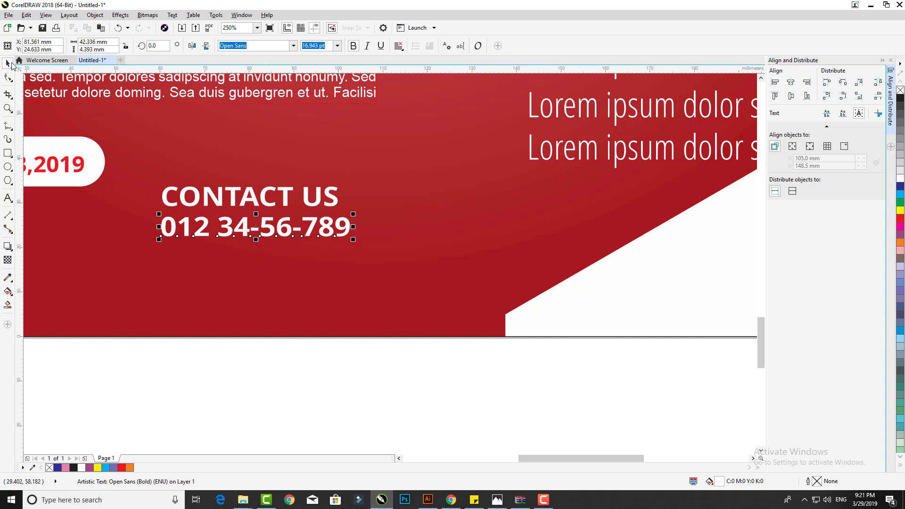
Enlarge CONTACT US to about 18.2 pt to match the phone number's width and fill it with yellow
{"action": "left_click", "coordinate": [315, 211]}
{"action": "left_click", "coordinate": [325, 195]}
{"action": "left_click_drag", "start_coordinate": [341, 183], "coordinate": [354, 177]}
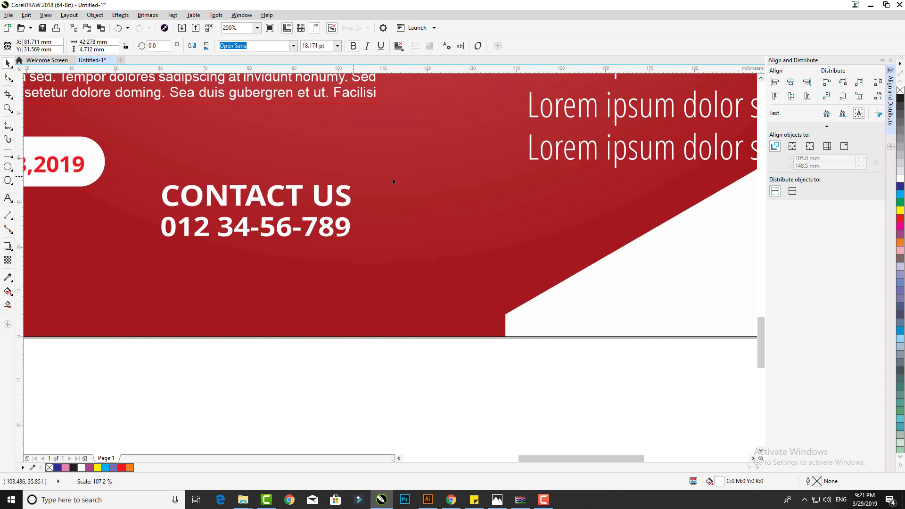
{"action": "left_click", "coordinate": [900, 210]}
Enlarge CONTACT US and the phone number together to about 60 × 16 mm
{"action": "left_click_drag", "start_coordinate": [407, 393], "coordinate": [139, 145]}
{"action": "left_click_drag", "start_coordinate": [354, 240], "coordinate": [493, 259]}
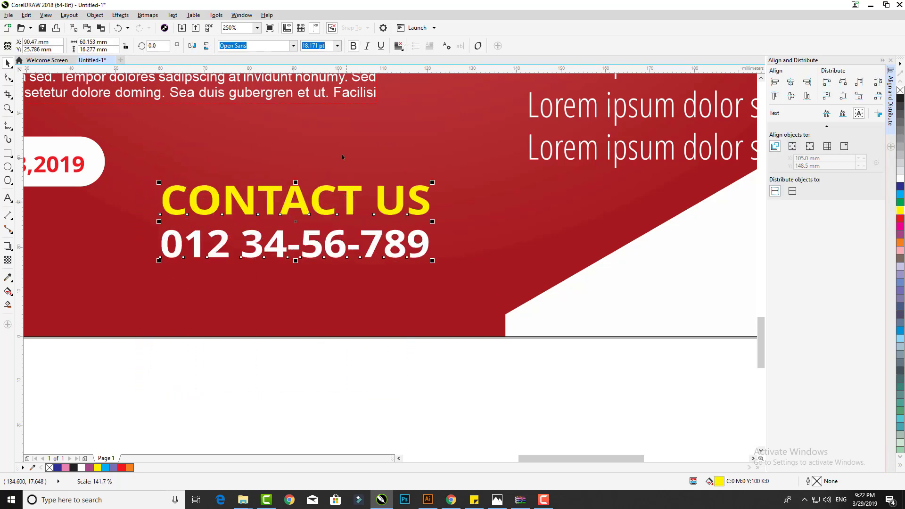
{"action": "left_click", "coordinate": [95, 15]}
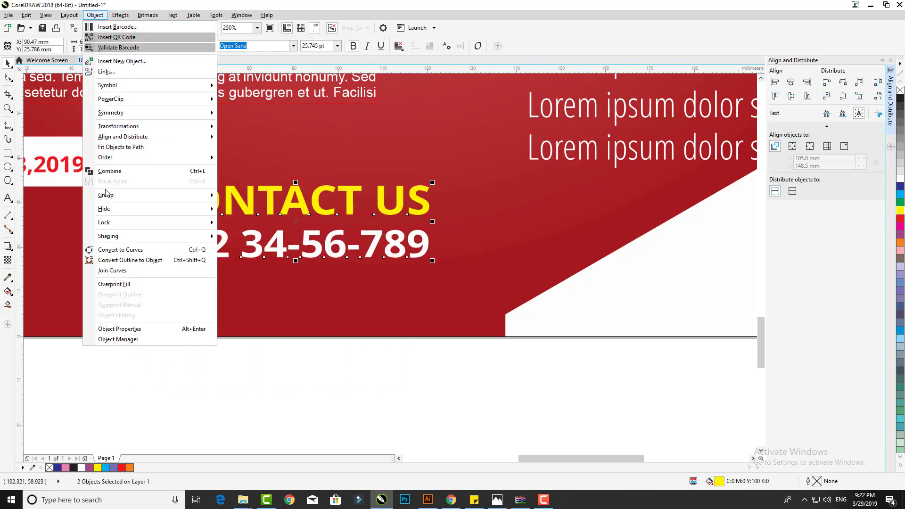
{"action": "left_click", "coordinate": [303, 370]}
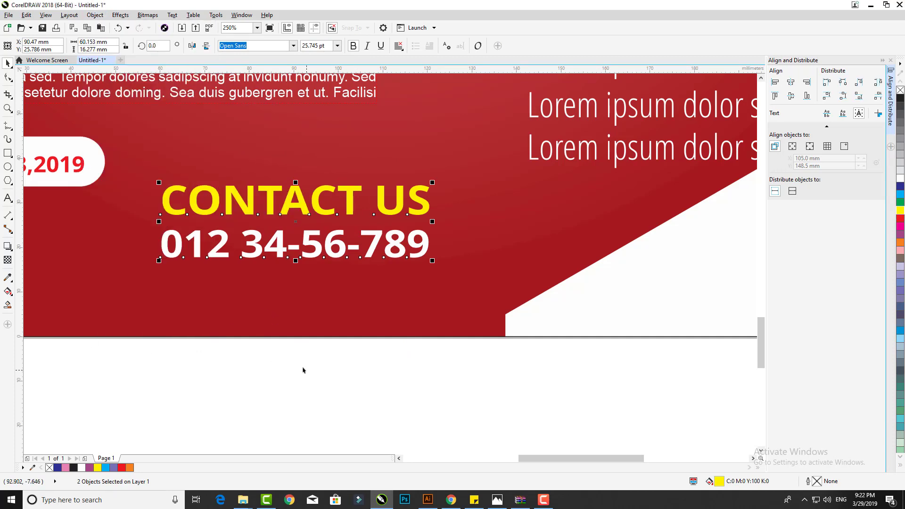
{"action": "key", "text": "shift+F4"}
{"action": "left_click", "coordinate": [216, 239]}
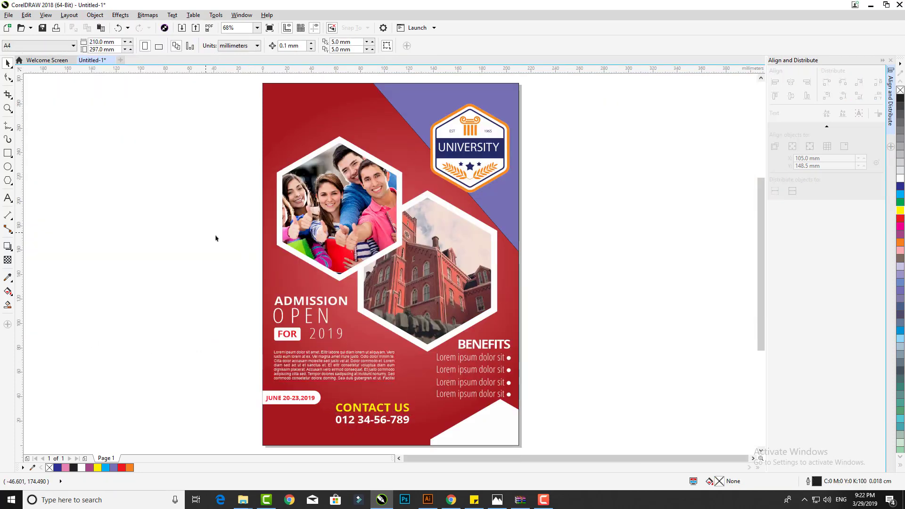
Add a drop shadow to the white hexagon framing the students' photo, with opacity 83 and feathering 15
{"action": "scroll", "coordinate": [394, 243], "scroll_direction": "up", "scroll_amount": 2}
{"action": "left_click", "coordinate": [394, 243]}
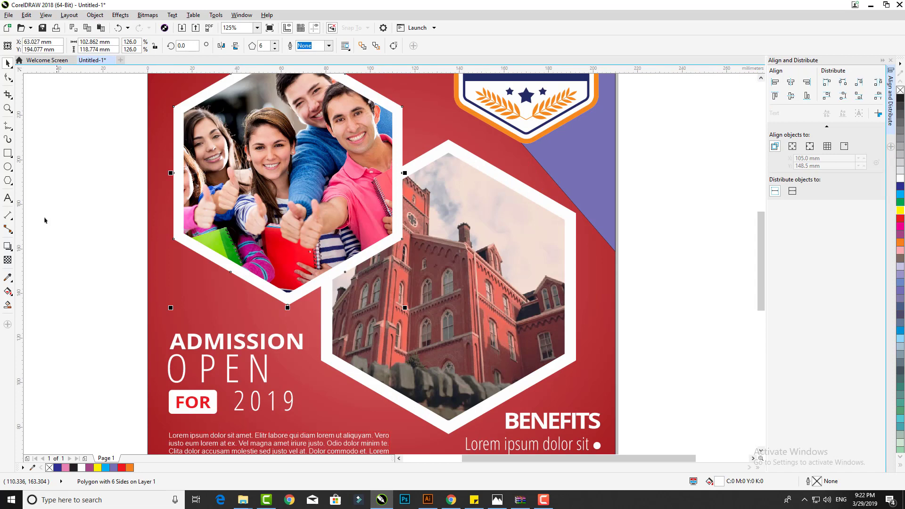
{"action": "left_click", "coordinate": [8, 246]}
{"action": "left_click_drag", "start_coordinate": [288, 173], "coordinate": [406, 240]}
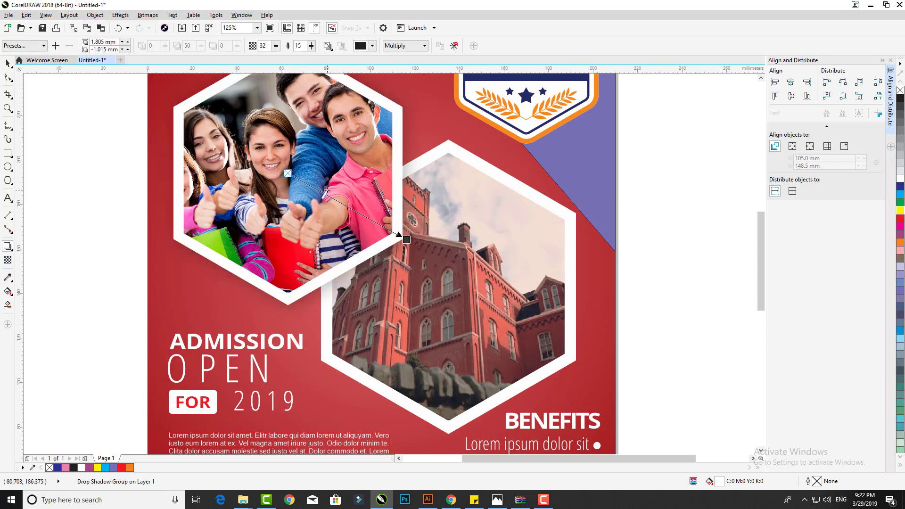
{"action": "left_click_drag", "start_coordinate": [342, 201], "coordinate": [362, 215]}
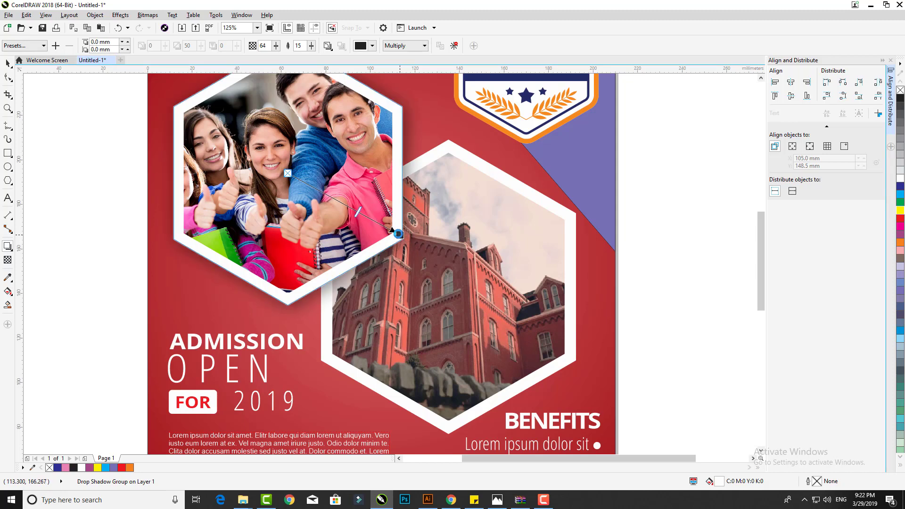
{"action": "left_click_drag", "start_coordinate": [407, 240], "coordinate": [402, 173]}
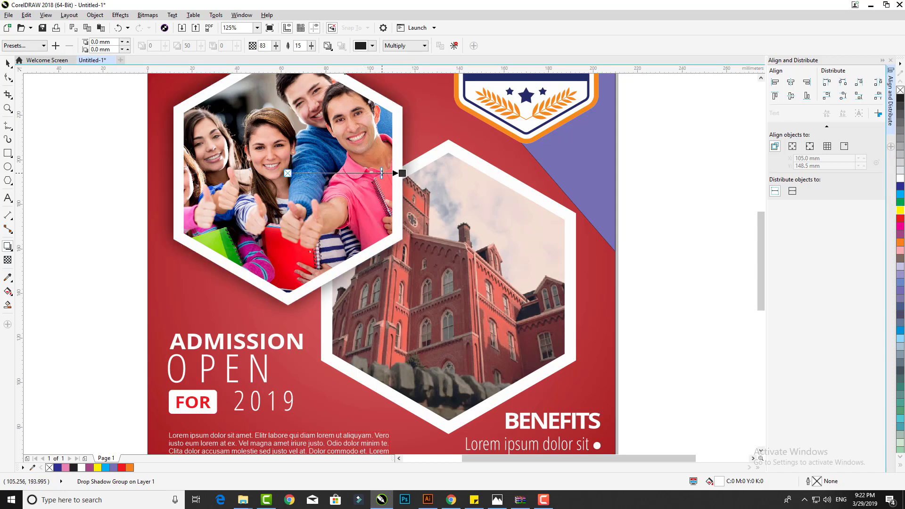
Add a drop shadow to the white hexagon framing the building photo, with opacity 81 and feathering 15
{"action": "left_click", "coordinate": [6, 63]}
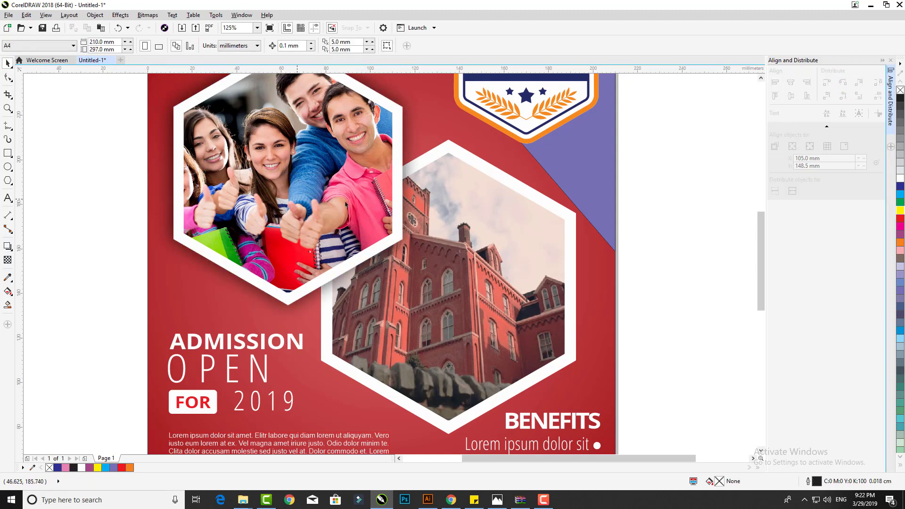
{"action": "left_click", "coordinate": [522, 189]}
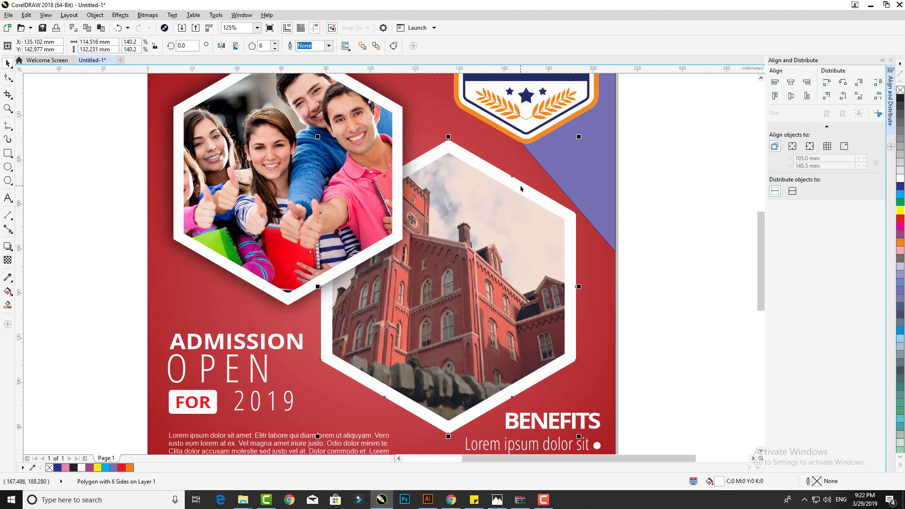
{"action": "left_click", "coordinate": [8, 246]}
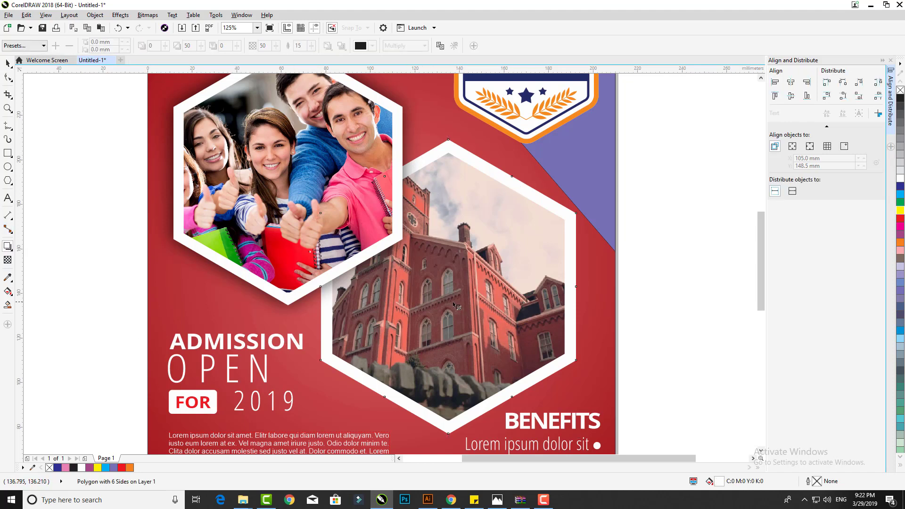
{"action": "left_click_drag", "start_coordinate": [454, 305], "coordinate": [450, 142]}
{"action": "left_click_drag", "start_coordinate": [547, 286], "coordinate": [557, 286]}
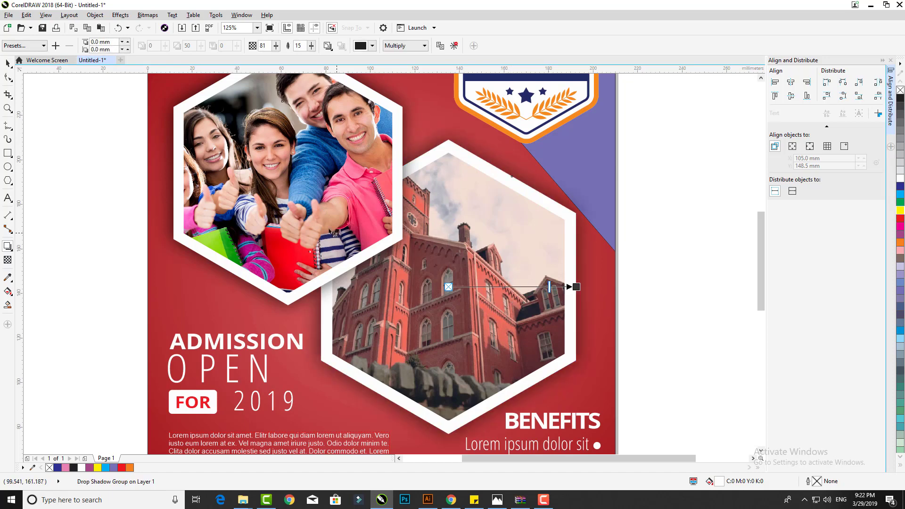
{"action": "scroll", "coordinate": [232, 162], "scroll_direction": "down", "scroll_amount": 5}
{"action": "left_click", "coordinate": [159, 164]}
{"action": "scroll", "coordinate": [290, 172], "scroll_direction": "up", "scroll_amount": 2}
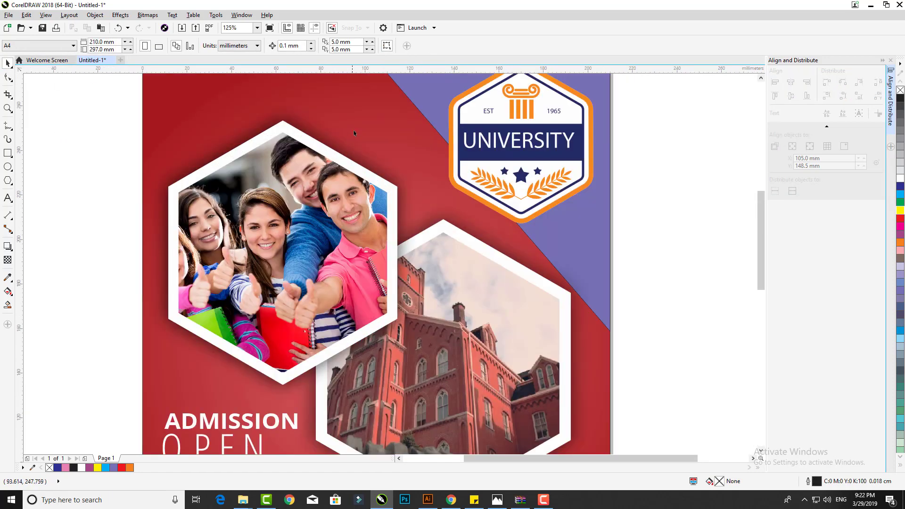
{"action": "double_click", "coordinate": [356, 133]}
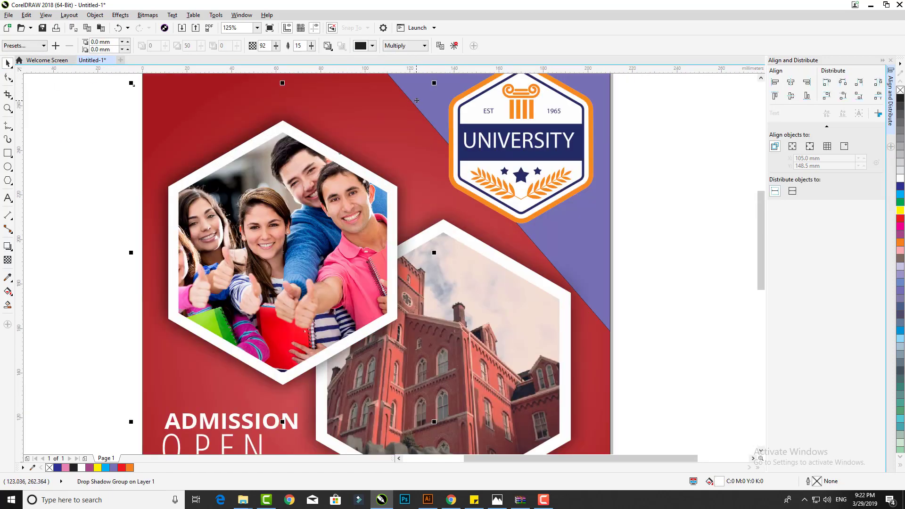
{"action": "left_click", "coordinate": [8, 246]}
{"action": "left_click_drag", "start_coordinate": [452, 88], "coordinate": [443, 220]}
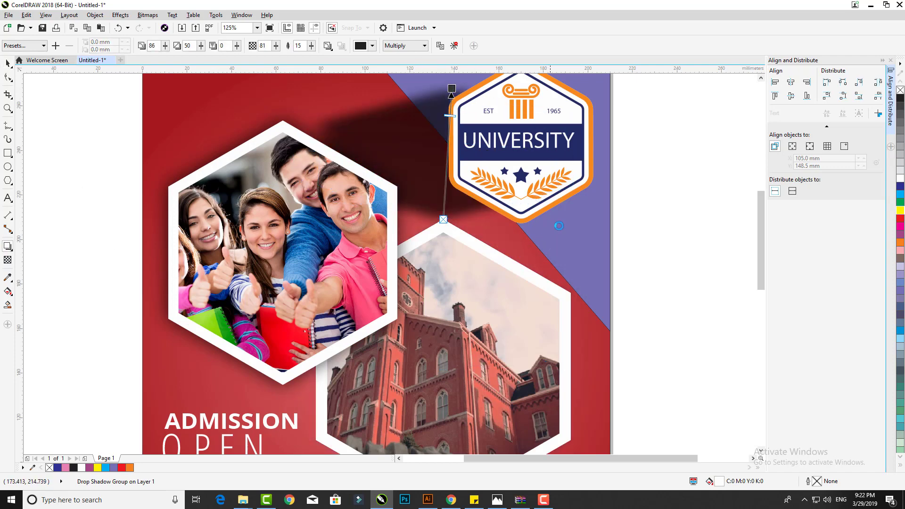
{"action": "left_click_drag", "start_coordinate": [560, 226], "coordinate": [492, 240]}
{"action": "key", "text": "ctrl+z"}
{"action": "scroll", "coordinate": [492, 238], "scroll_direction": "down", "scroll_amount": 1}
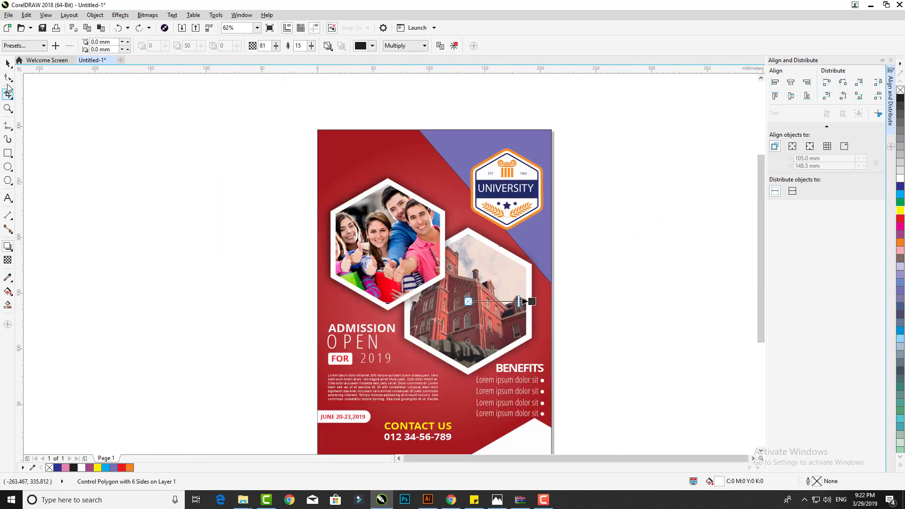
Add a drop shadow to the purple corner shape behind the university logo, with direction 270, opacity 28 and feathering 15
{"action": "left_click", "coordinate": [7, 63]}
{"action": "left_click", "coordinate": [34, 85]}
{"action": "left_click", "coordinate": [520, 137]}
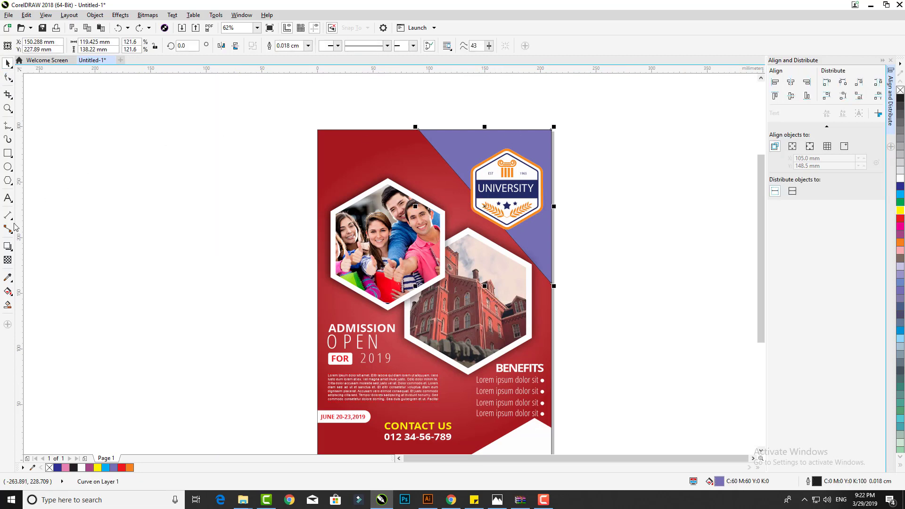
{"action": "left_click", "coordinate": [8, 246]}
{"action": "left_click_drag", "start_coordinate": [485, 129], "coordinate": [487, 285]}
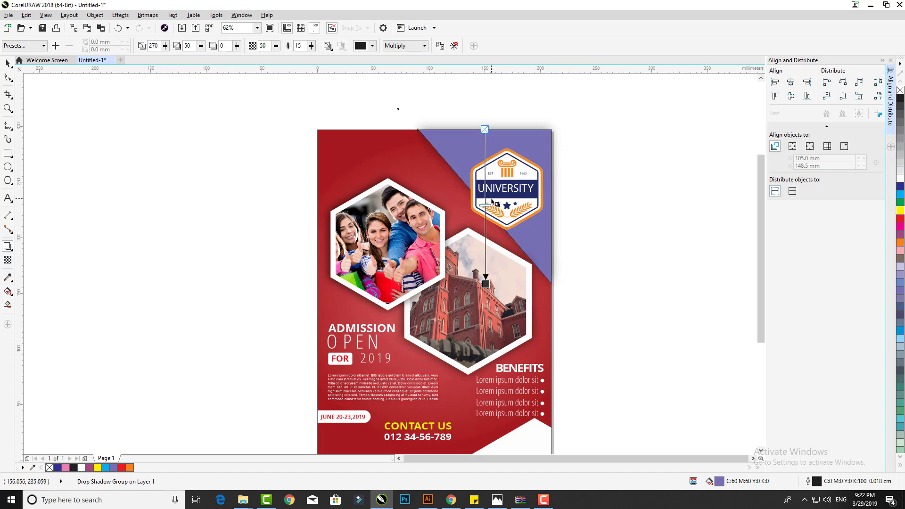
{"action": "left_click_drag", "start_coordinate": [485, 175], "coordinate": [485, 172]}
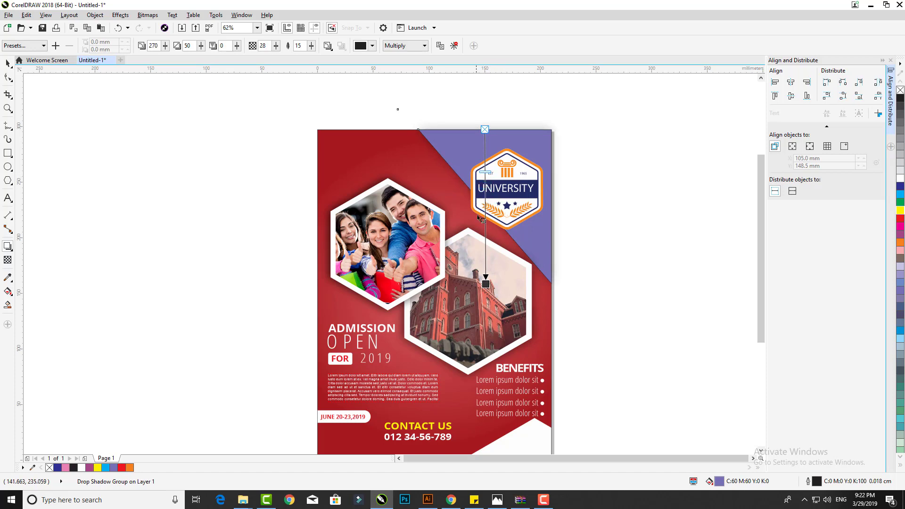
{"action": "mouse_move", "coordinate": [486, 284]}
{"action": "left_mouse_down"}
{"action": "mouse_move", "coordinate": [485, 210]}
{"action": "mouse_move", "coordinate": [485, 283]}
{"action": "left_mouse_up"}
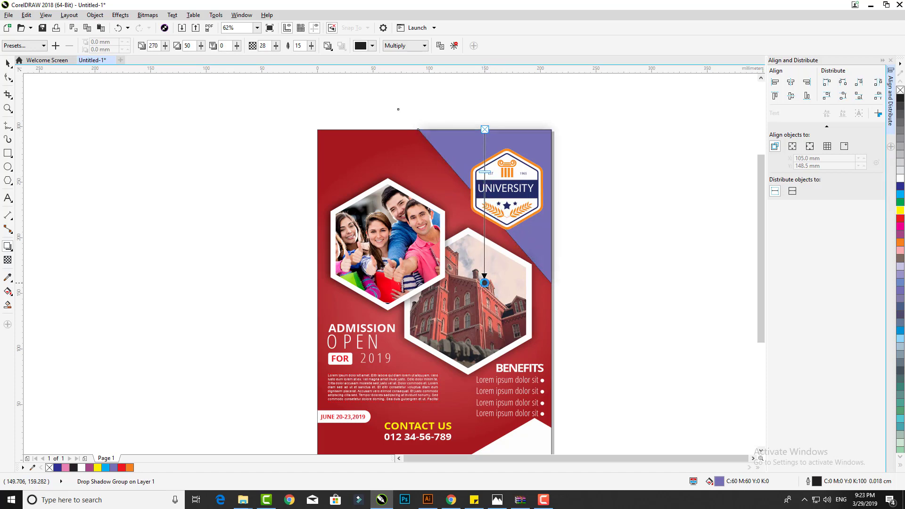
{"action": "left_click", "coordinate": [8, 63]}
{"action": "left_click", "coordinate": [148, 160]}
{"action": "key", "text": "F4"}
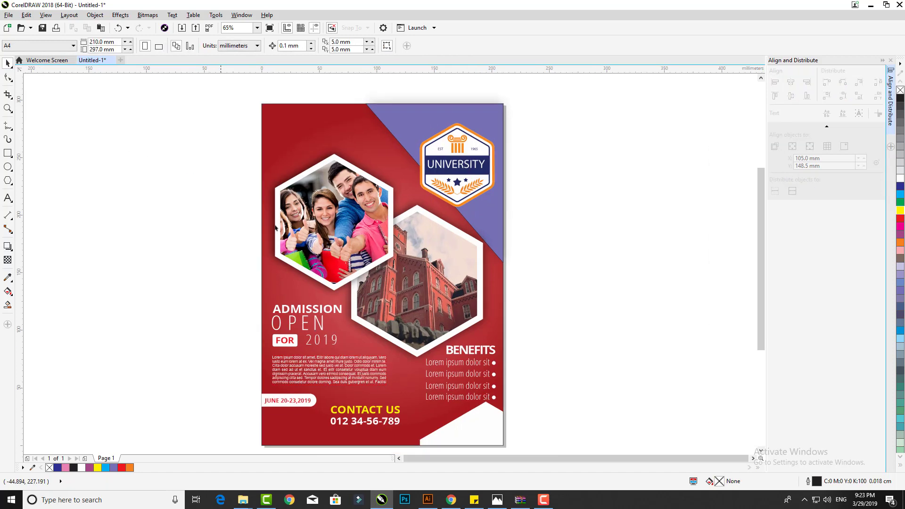
Enlarge the date bar with its text, CONTACT US and the phone number together to about 106%
{"action": "scroll", "coordinate": [333, 431], "scroll_direction": "up", "scroll_amount": 2}
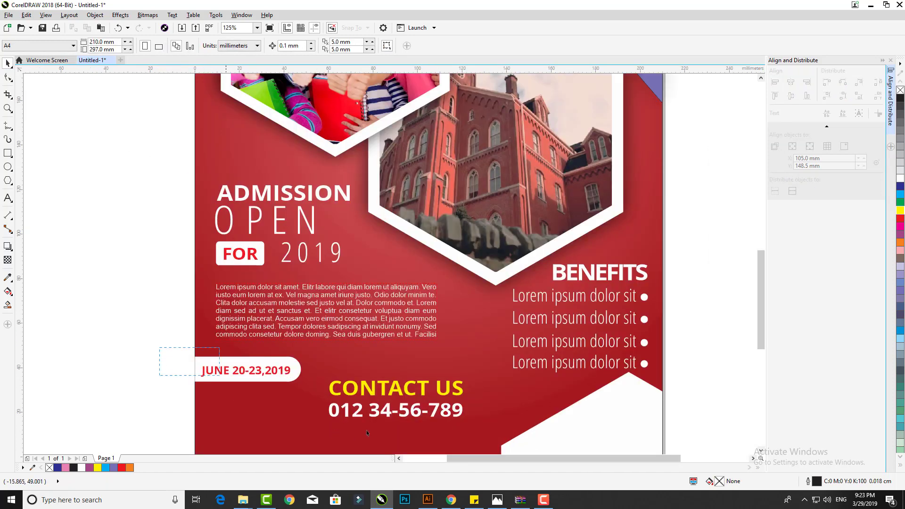
{"action": "left_click_drag", "start_coordinate": [367, 433], "coordinate": [480, 385]}
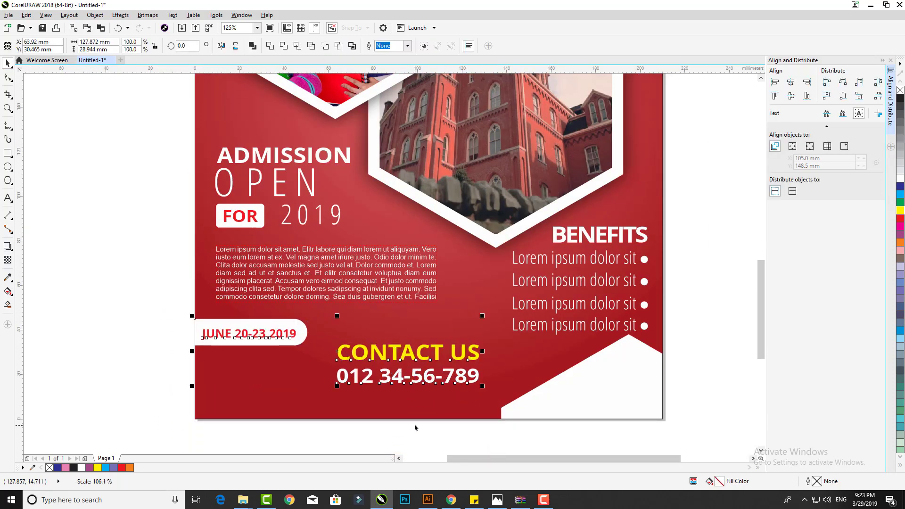
{"action": "left_click", "coordinate": [414, 427]}
Enlarge the white date bar and its JUNE 20-23,2019 text further, without the contact lines
{"action": "left_click_drag", "start_coordinate": [160, 304], "coordinate": [356, 357]}
{"action": "scroll", "coordinate": [218, 317], "scroll_direction": "up", "scroll_amount": 1}
{"action": "left_click", "coordinate": [147, 291]}
{"action": "scroll", "coordinate": [317, 303], "scroll_direction": "down", "scroll_amount": 2}
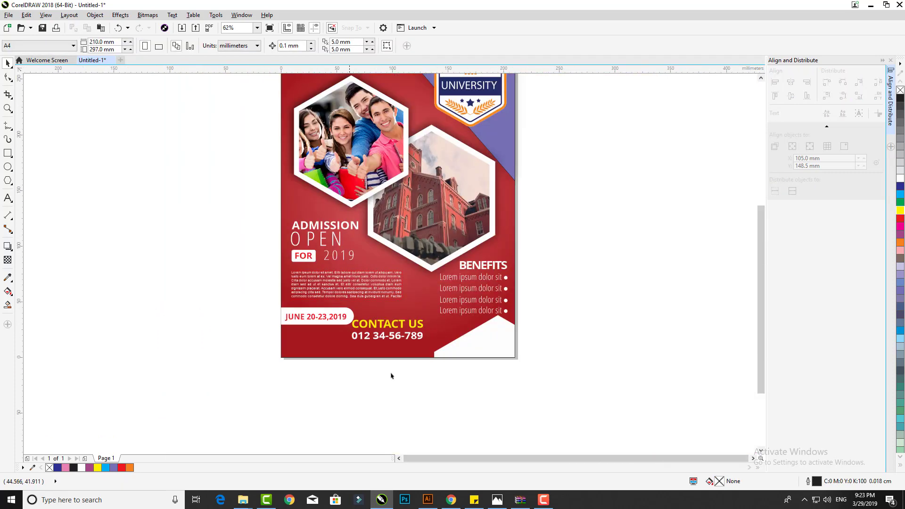
Move CONTACT US and the phone number clear of the date bar and shrink them together to about 58 × 15.7 mm
{"action": "scroll", "coordinate": [405, 383], "scroll_direction": "up", "scroll_amount": 1}
{"action": "left_click_drag", "start_coordinate": [473, 392], "coordinate": [285, 249]}
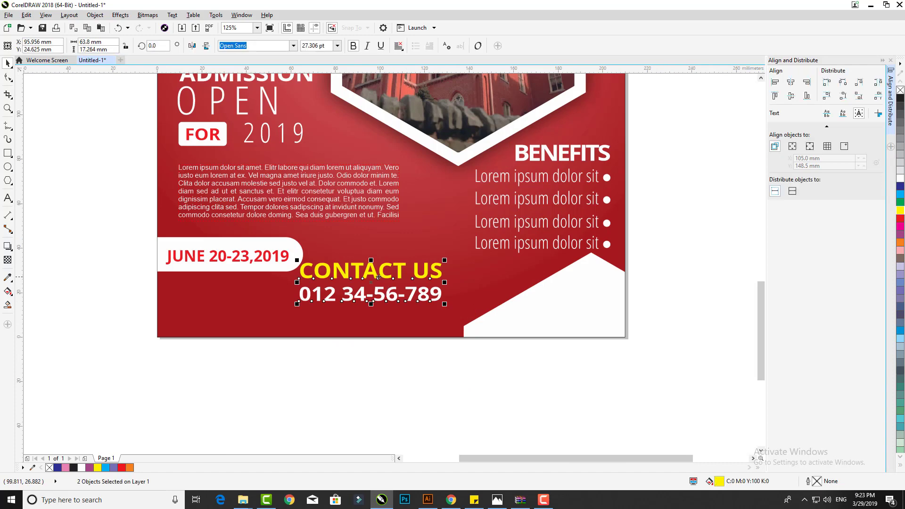
{"action": "left_click_drag", "start_coordinate": [377, 276], "coordinate": [399, 289]}
{"action": "left_click", "coordinate": [435, 368]}
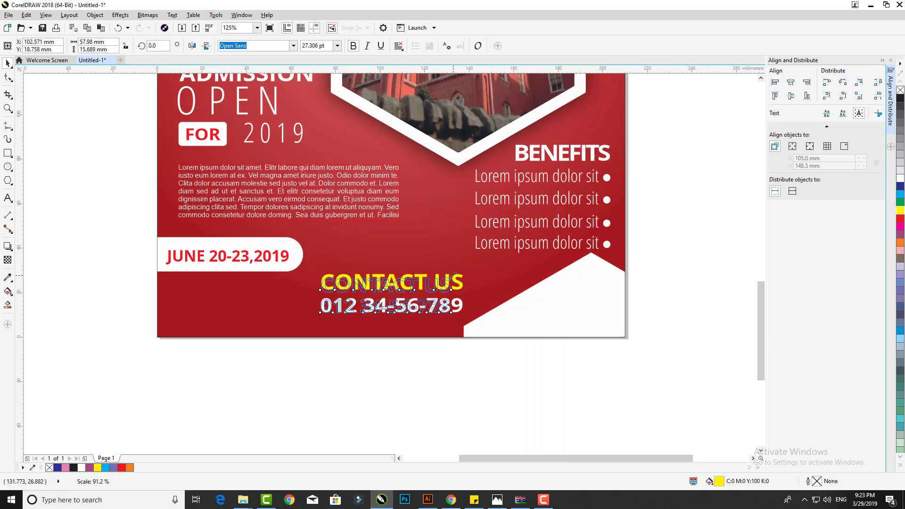
{"action": "scroll", "coordinate": [435, 369], "scroll_direction": "down", "scroll_amount": 3}
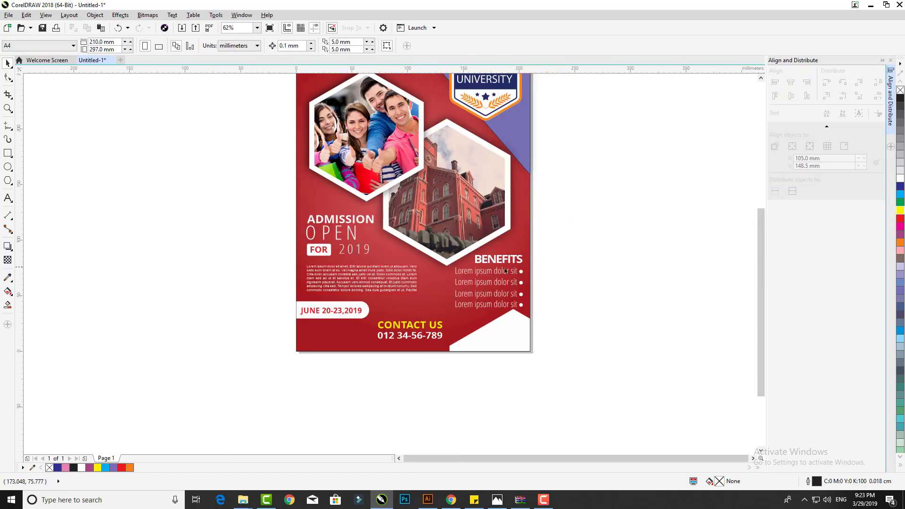
Select the white hexagon framing the building together with its photo-filled hexagon
{"action": "left_click_drag", "start_coordinate": [559, 283], "coordinate": [364, 109]}
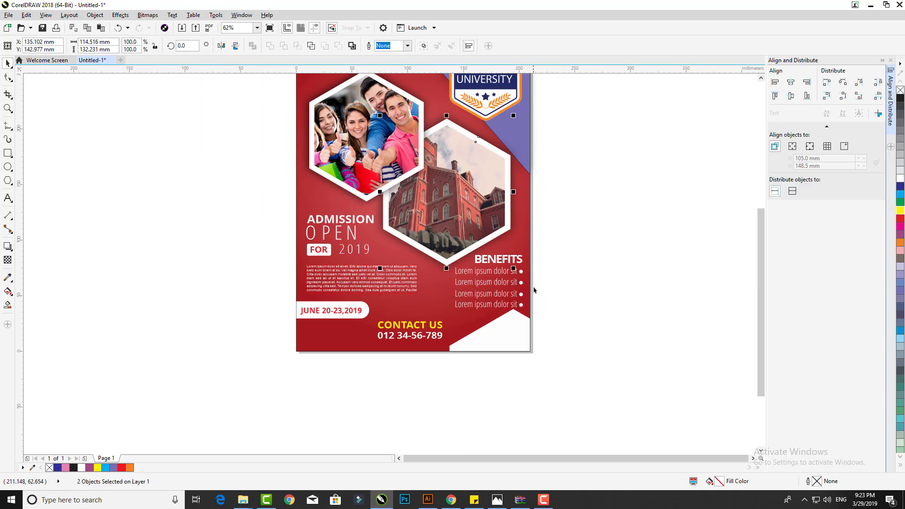